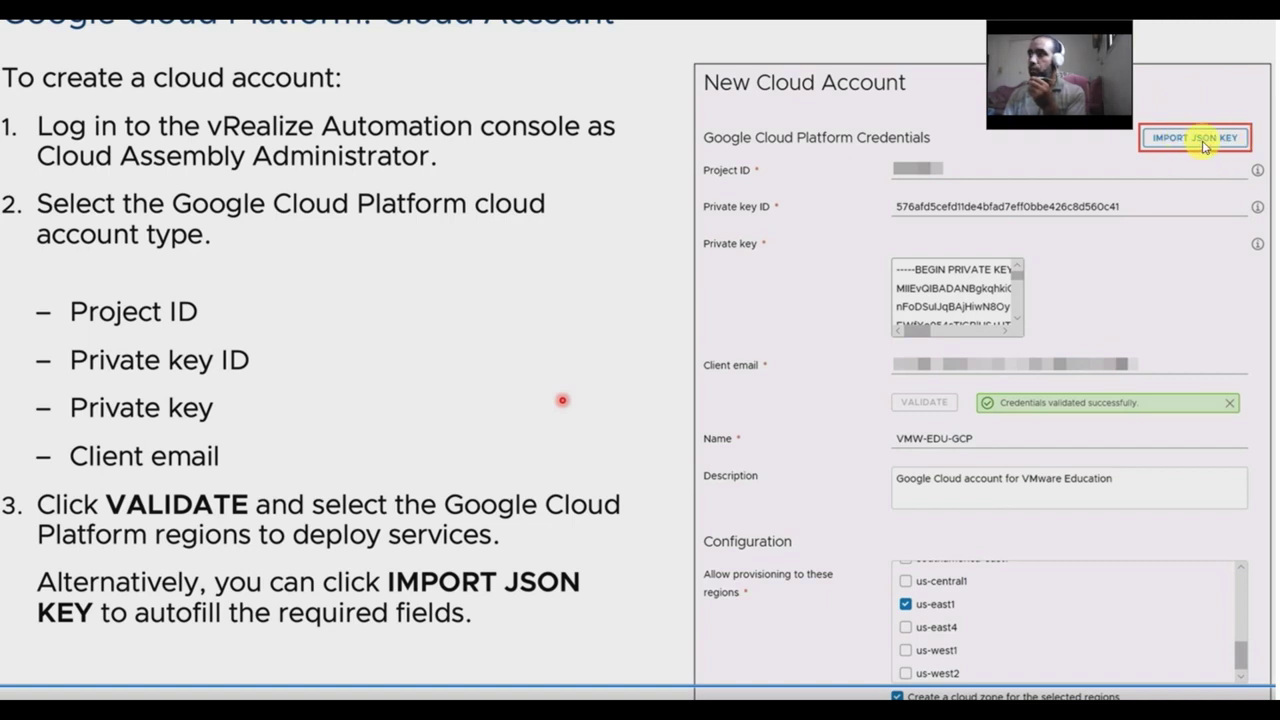
# Step through the GCP credentials and Simple Cloud Template slides, then switch to a new browser window.
pyautogui.press('Left')
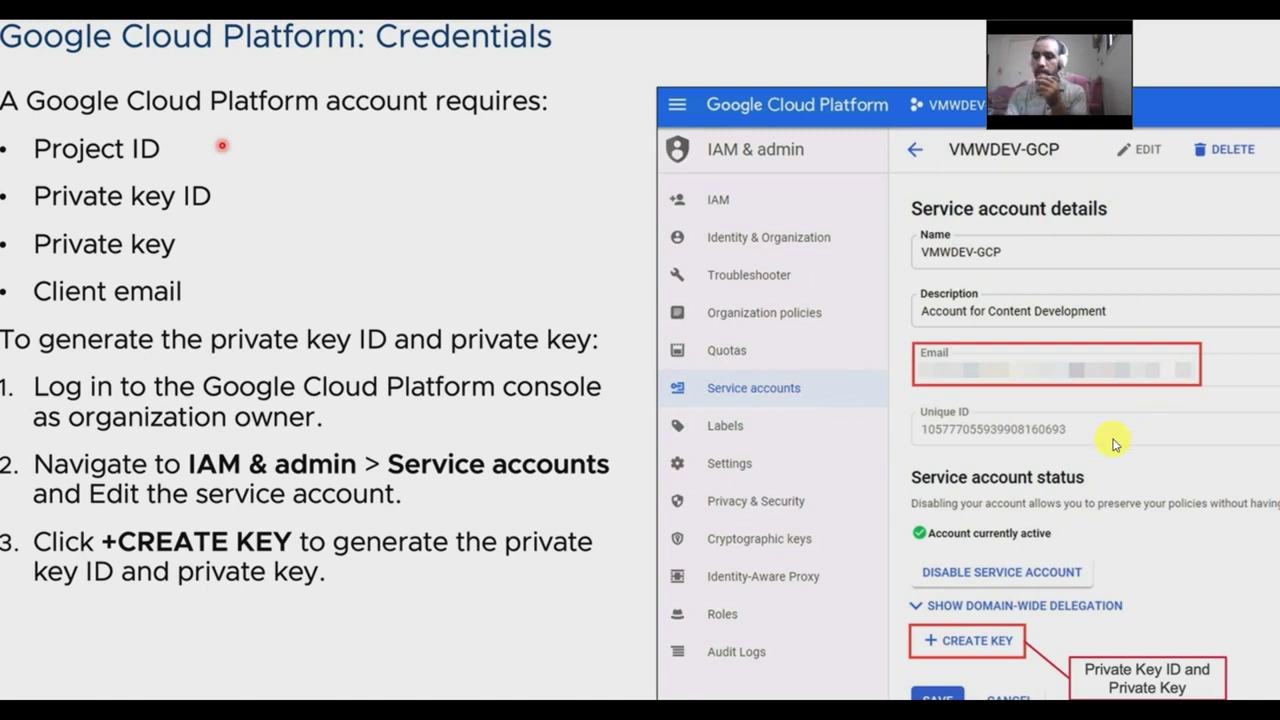
pyautogui.press('Right')
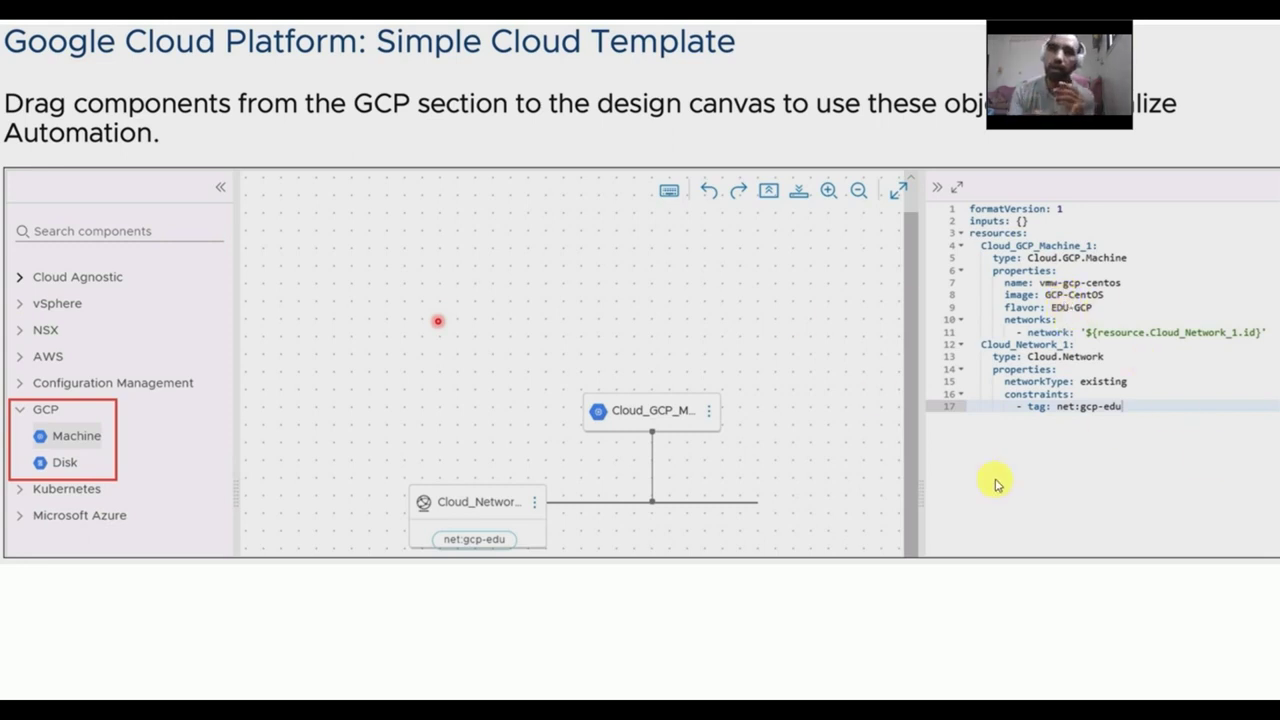
pyautogui.hotkey('ctrl', 'n')
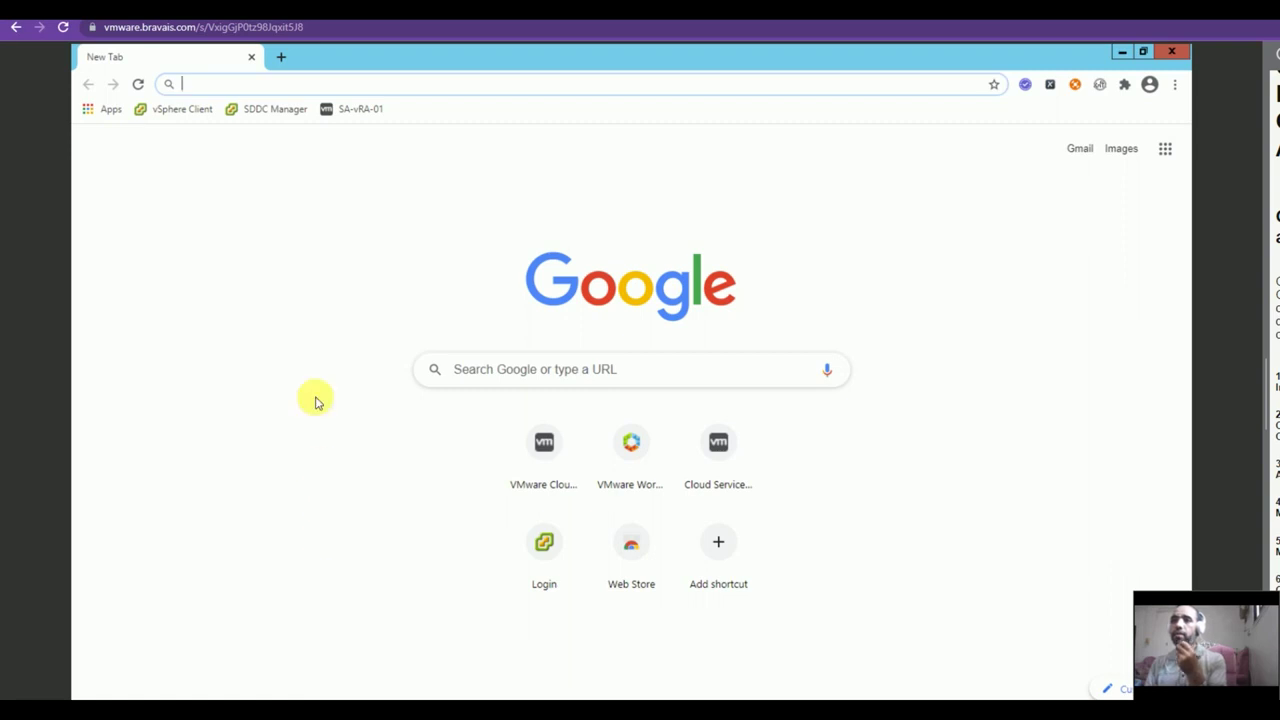
# Log in to the SA-vRA-01 appliance with the account password and open Cloud Assembly's Cloud Accounts.
pyautogui.click(363, 109)
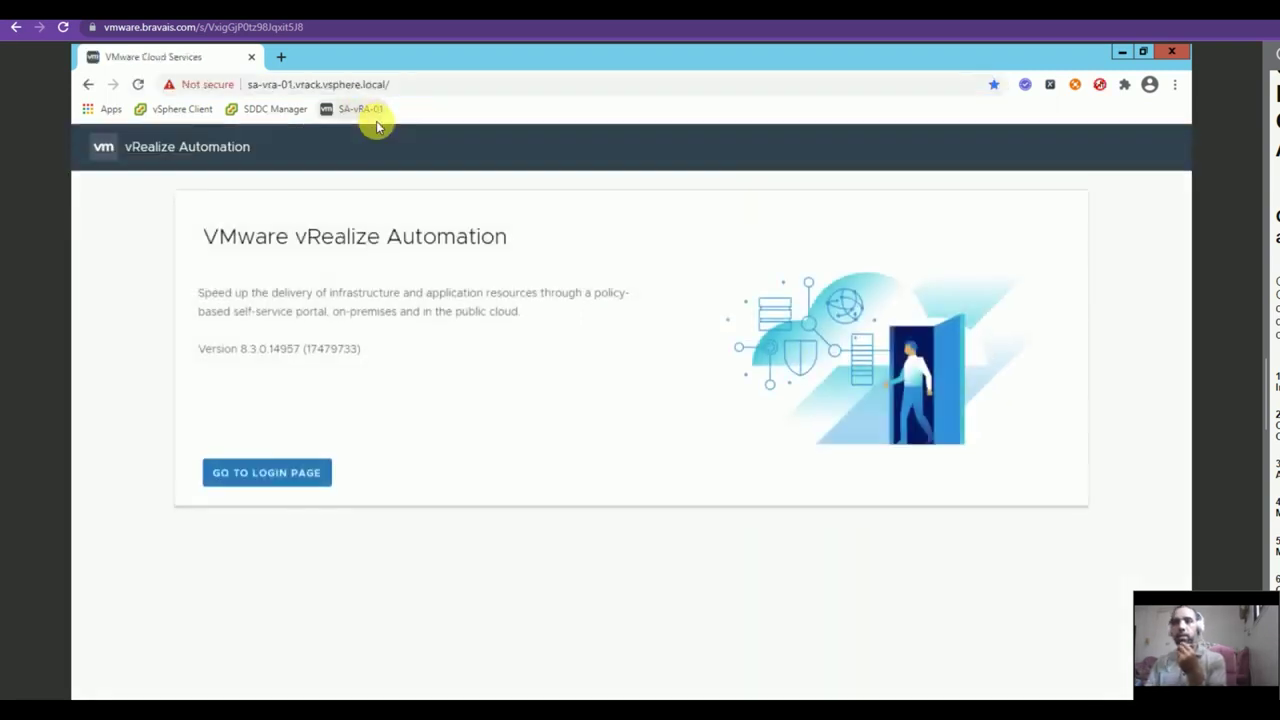
pyautogui.click(290, 464)
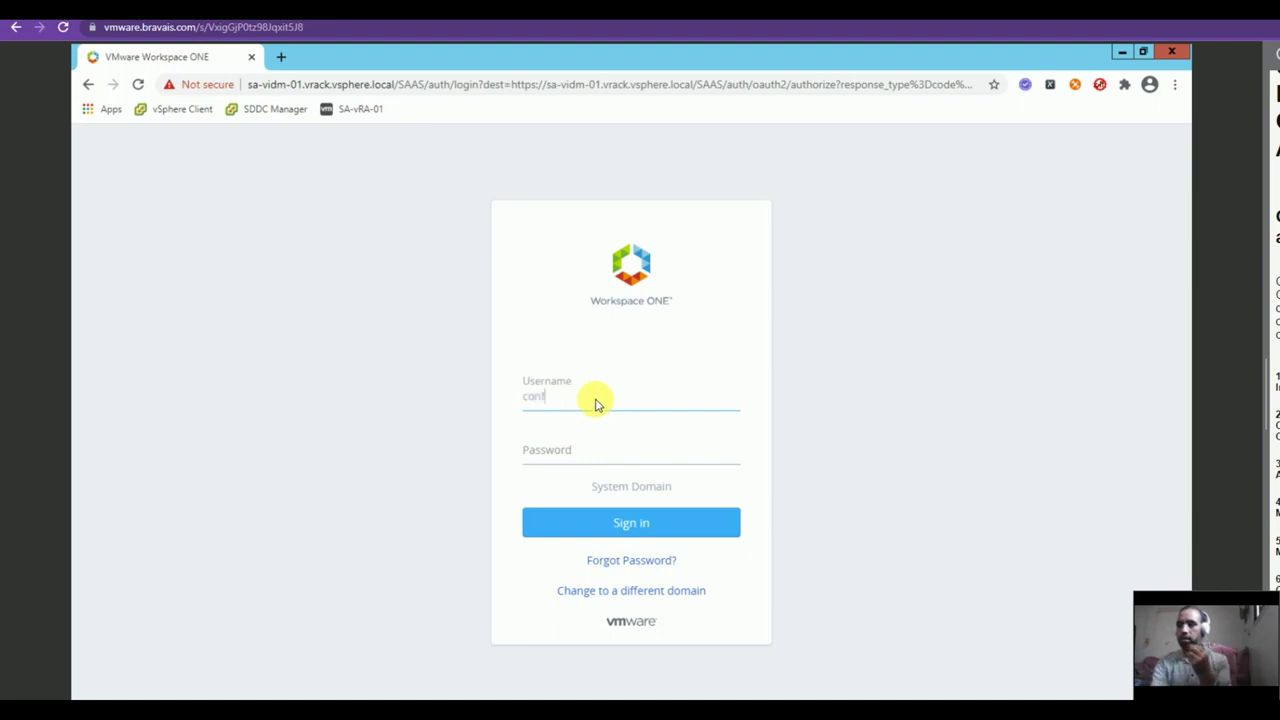
pyautogui.click(575, 450)
pyautogui.write('VMware1!')
pyautogui.click(566, 516)
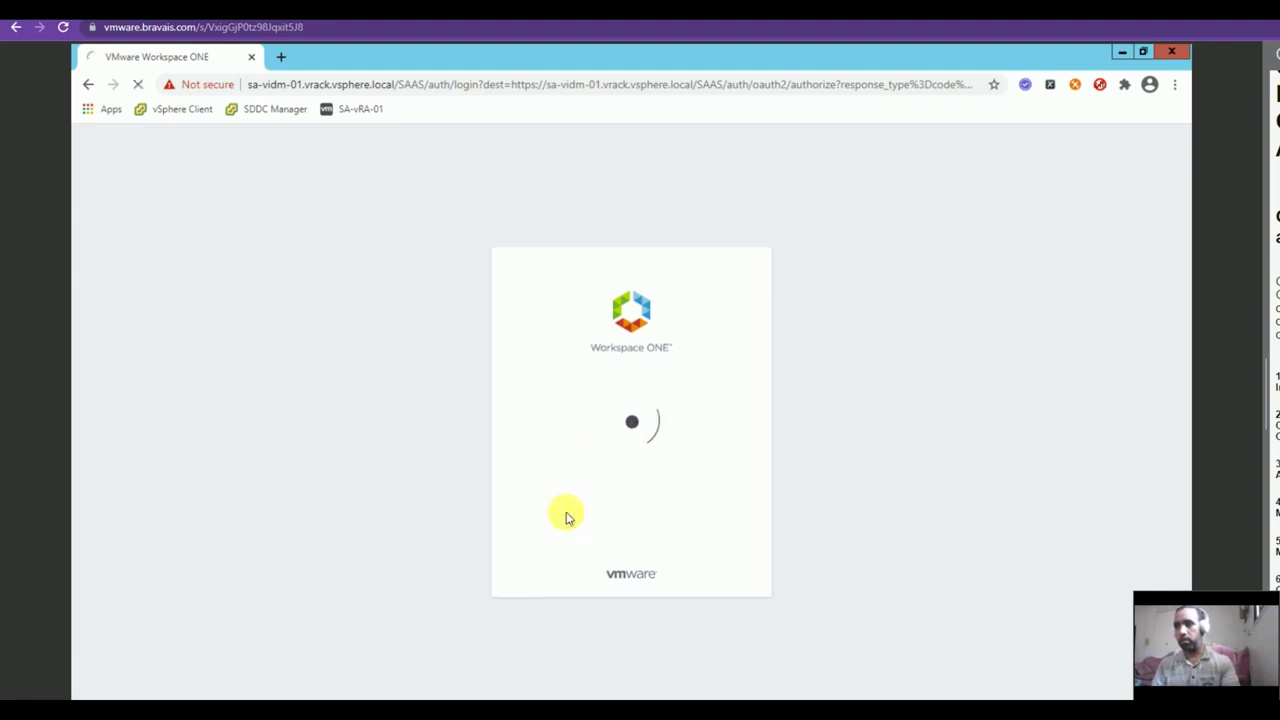
pyautogui.click(266, 572)
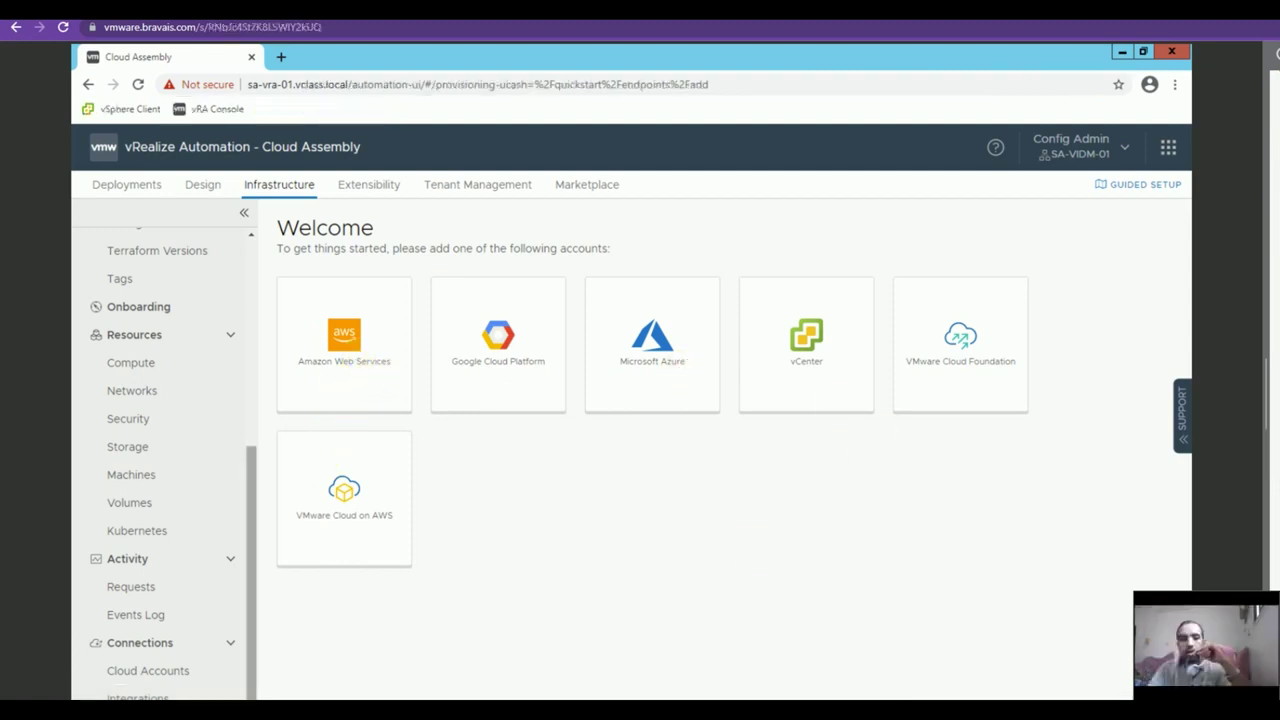
pyautogui.click(140, 684)
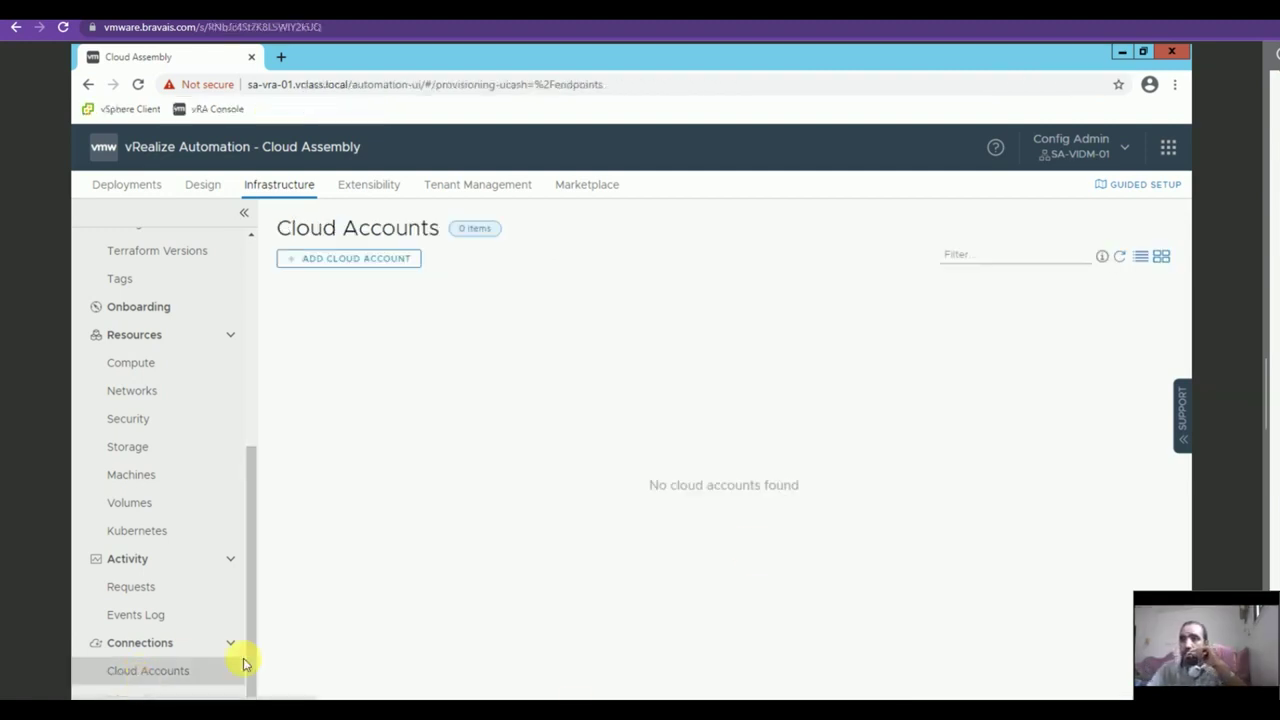
# Add and validate AWS account VMW-AWS with pasted access and secret keys, enabling us-east-1 with a cloud zone.
pyautogui.click(372, 259)
pyautogui.click(406, 378)
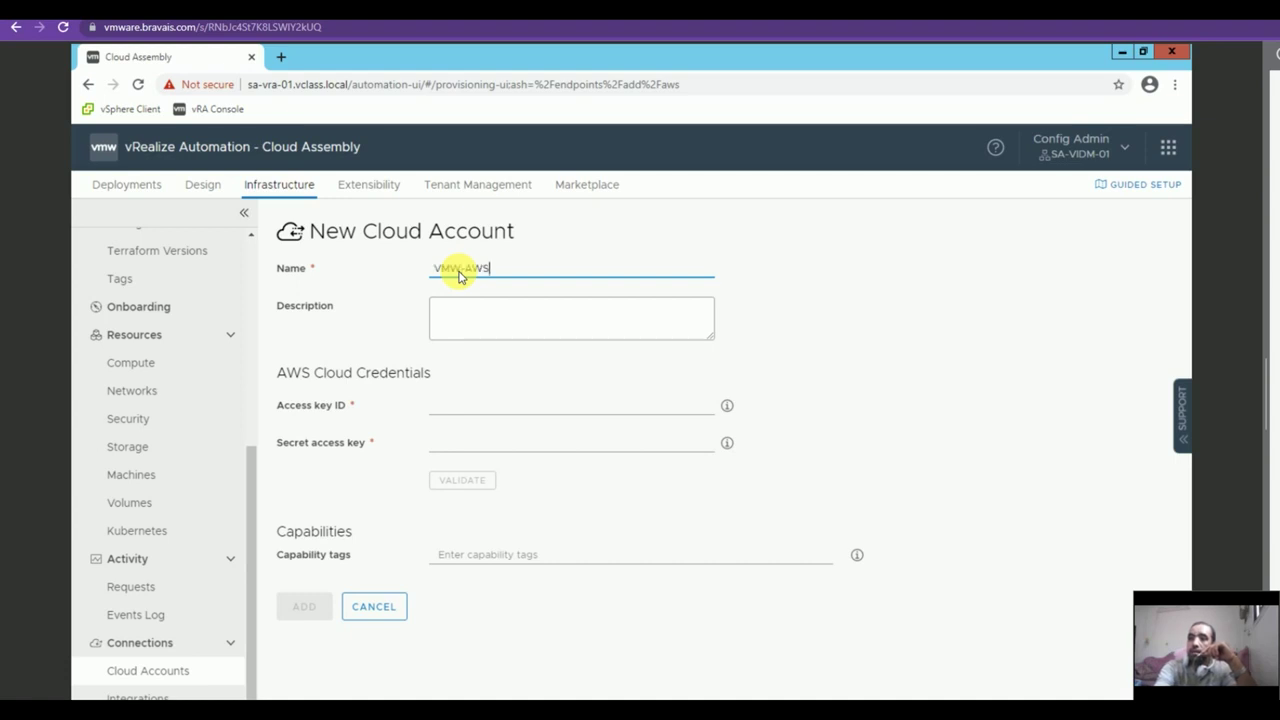
pyautogui.write('VMW-AWS')
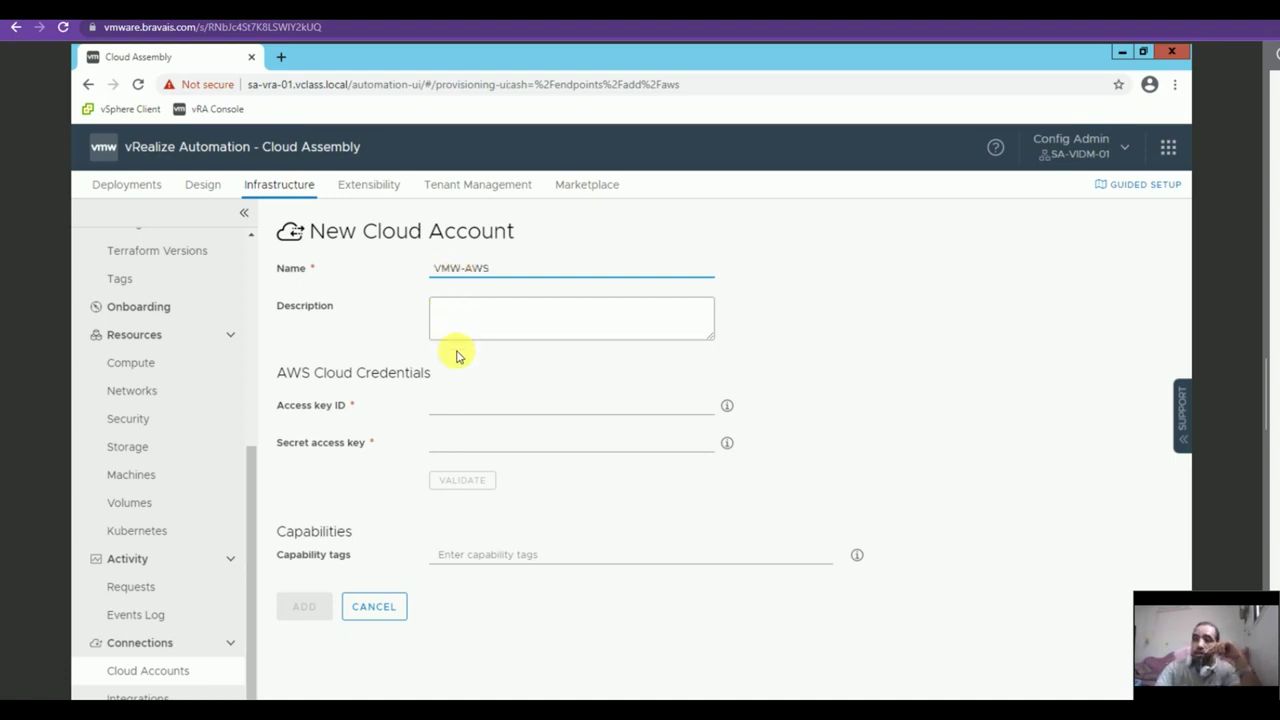
pyautogui.click(449, 409)
pyautogui.hotkey('ctrl', 'v')
pyautogui.click(441, 430)
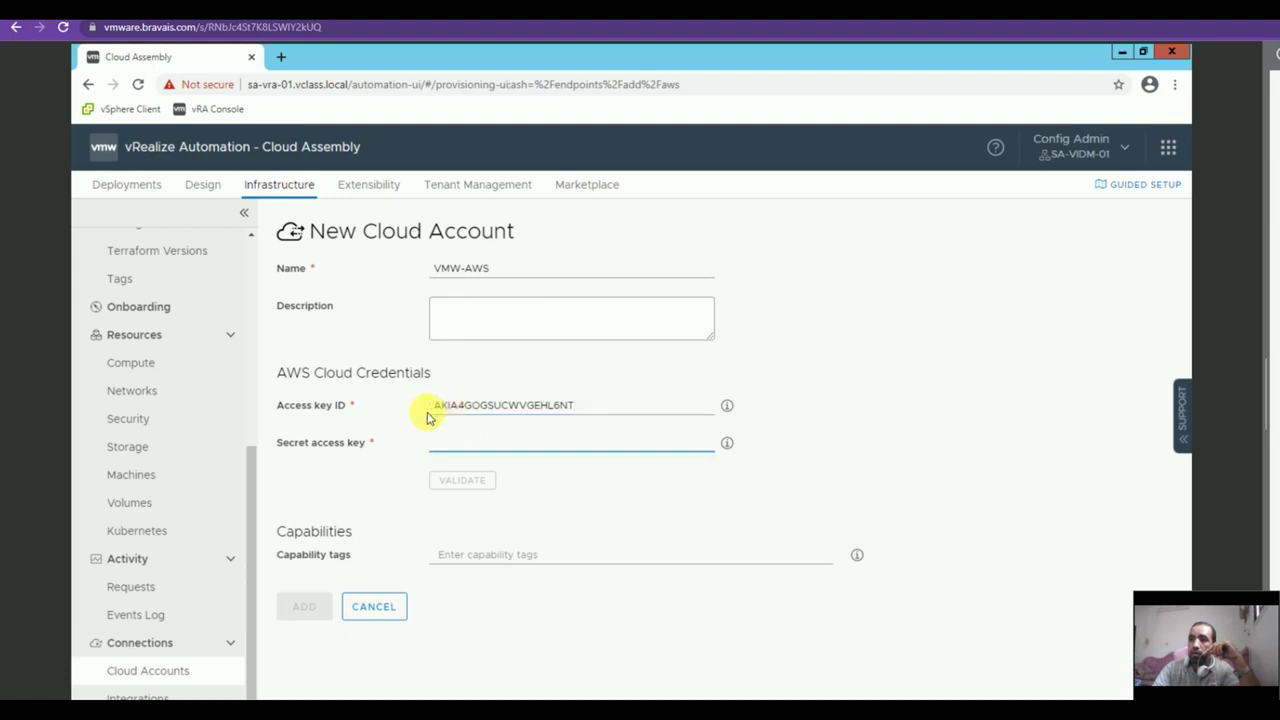
pyautogui.hotkey('ctrl', 'v')
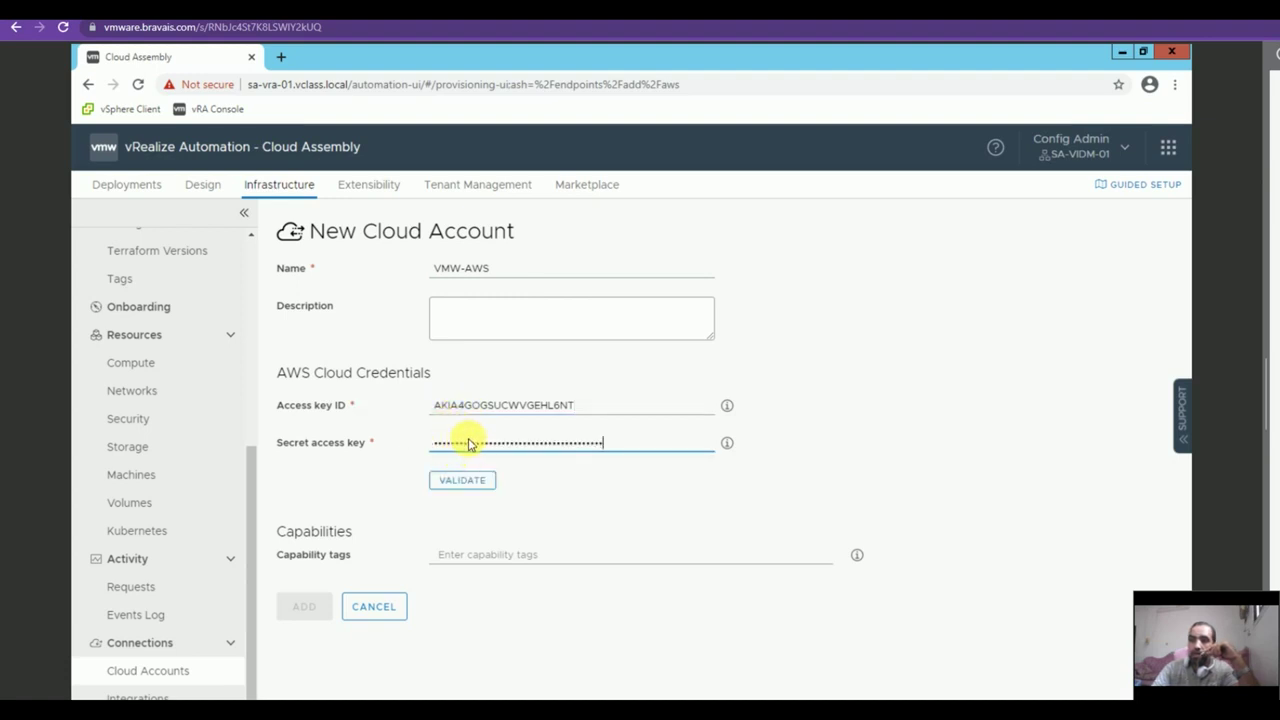
pyautogui.click(455, 480)
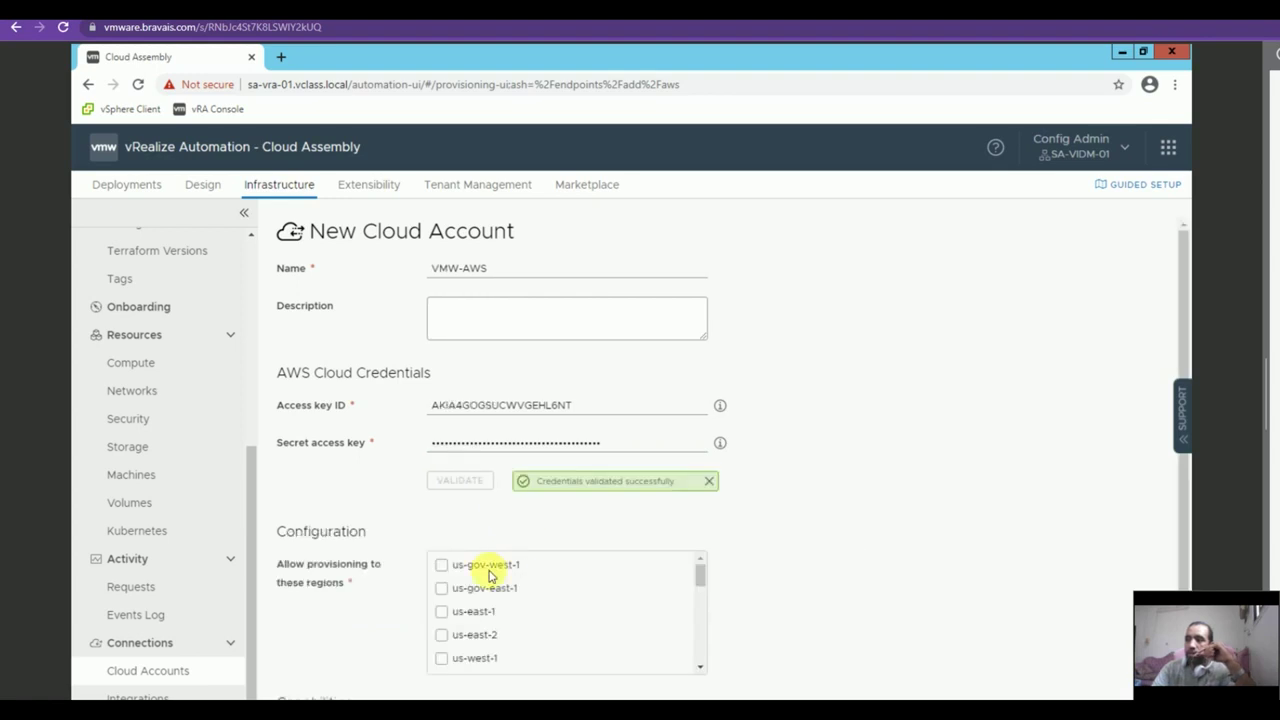
pyautogui.click(441, 612)
pyautogui.scroll(-2, 441, 612)
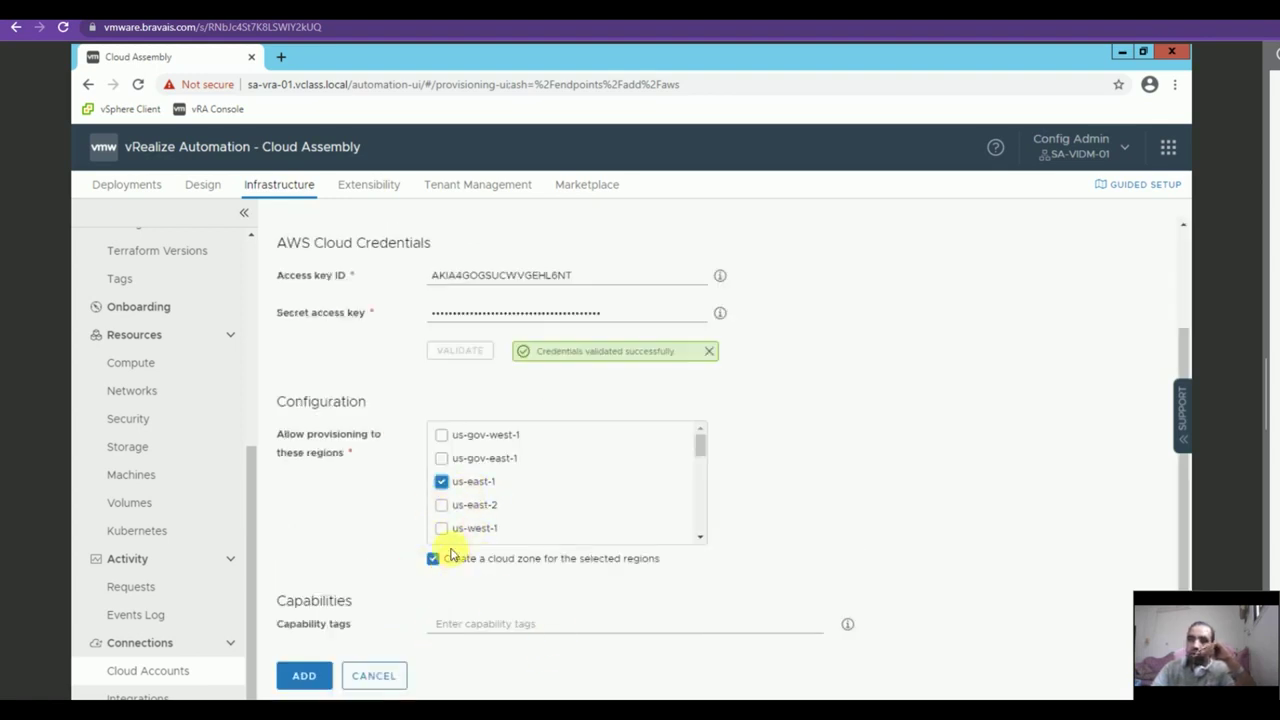
pyautogui.click(295, 677)
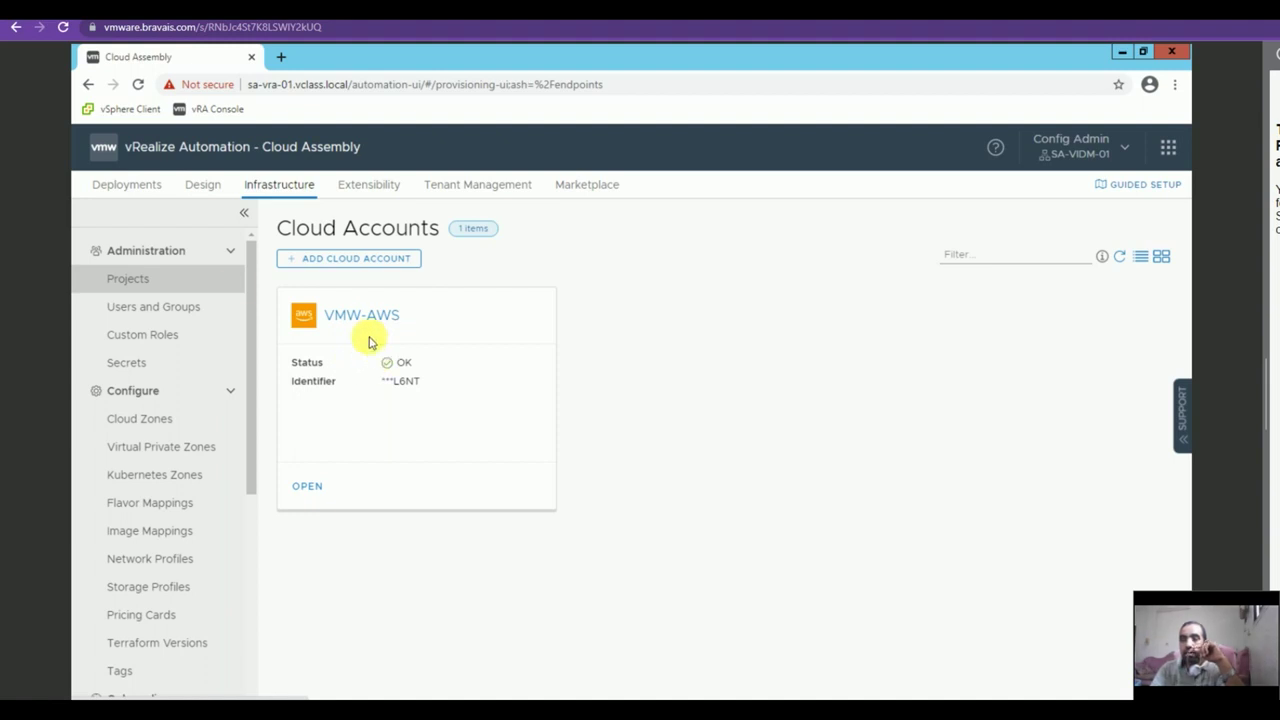
# Start a new project named VMW-AWS and add the admin user as a member.
pyautogui.click(128, 278)
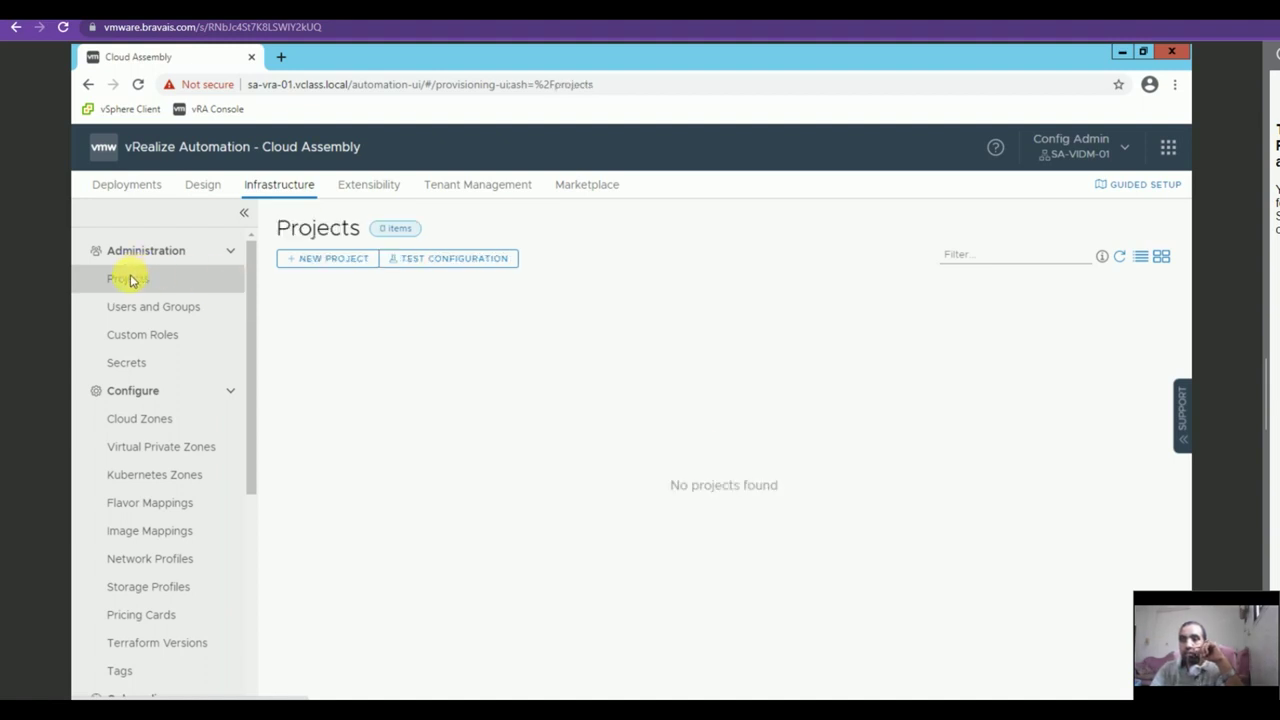
pyautogui.click(331, 258)
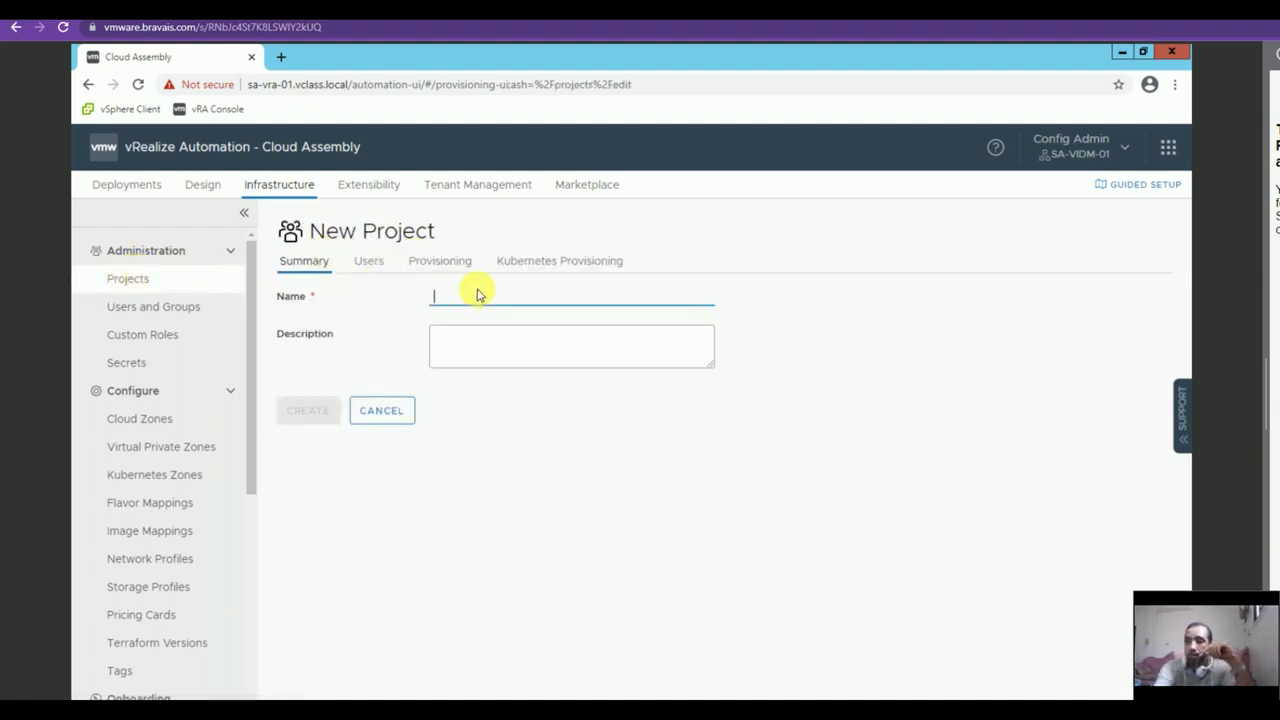
pyautogui.write('VMW-A')
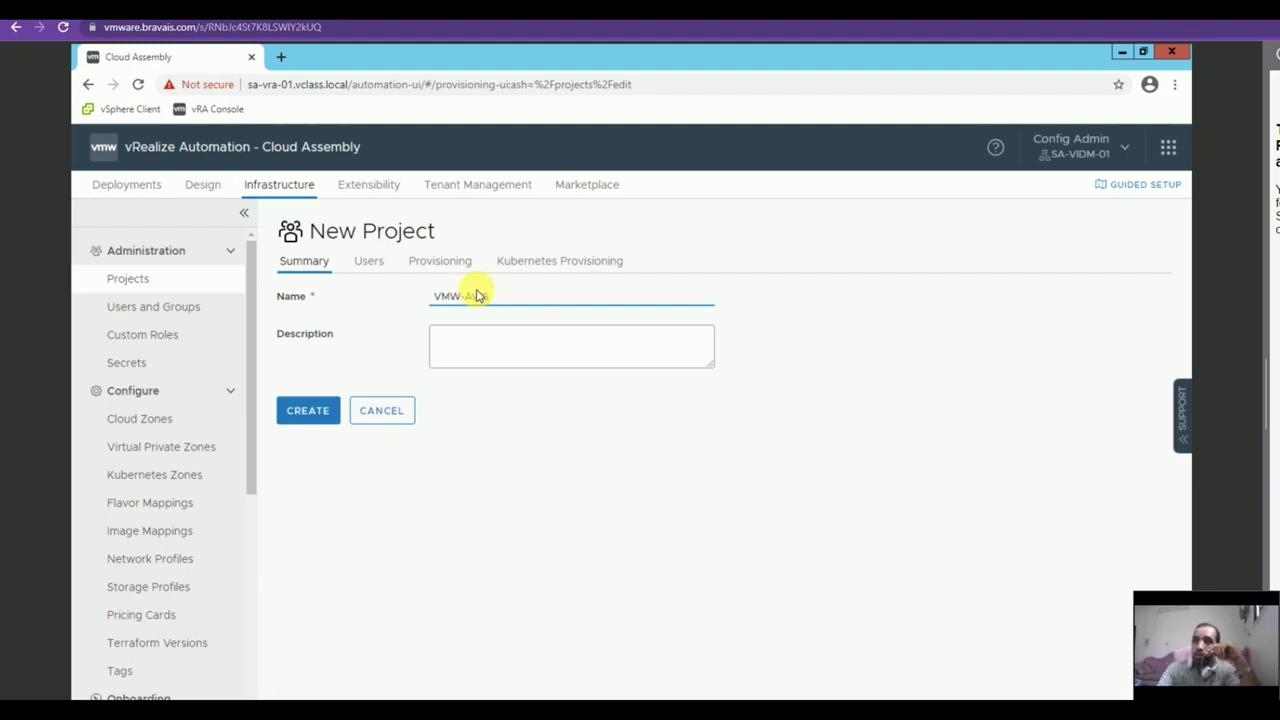
pyautogui.write('WS')
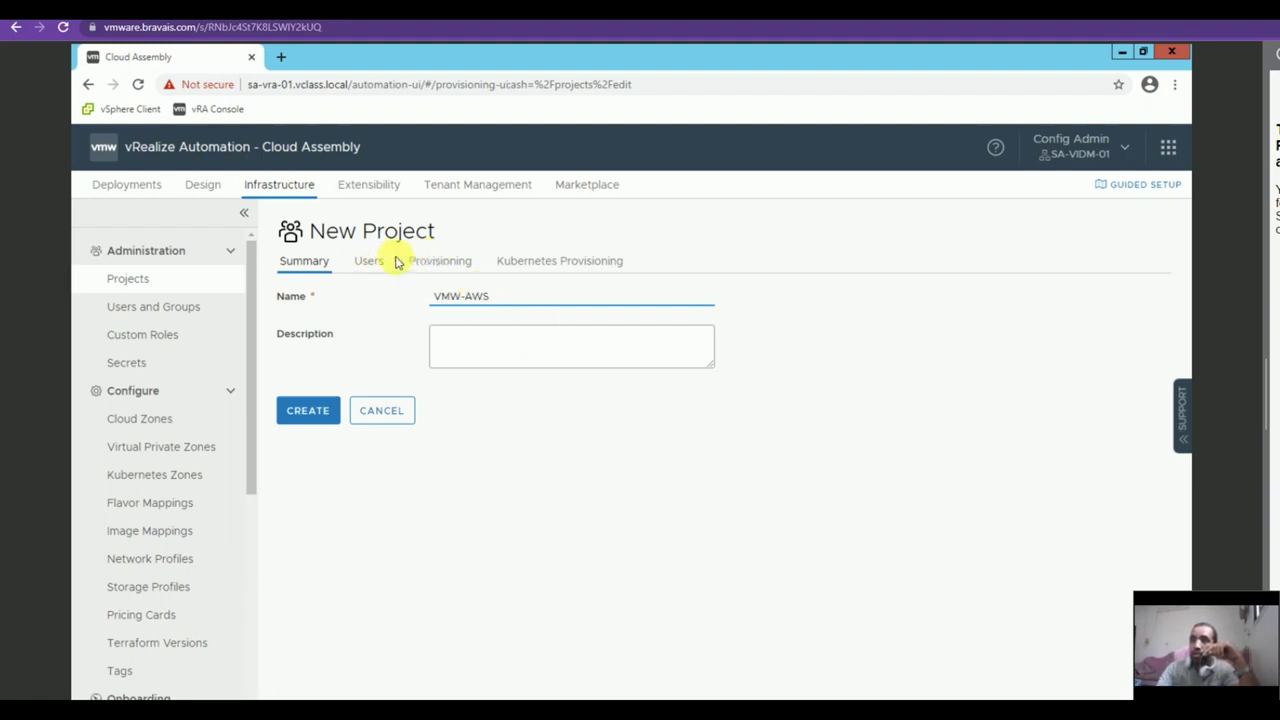
pyautogui.click(368, 260)
pyautogui.click(477, 358)
pyautogui.click(523, 434)
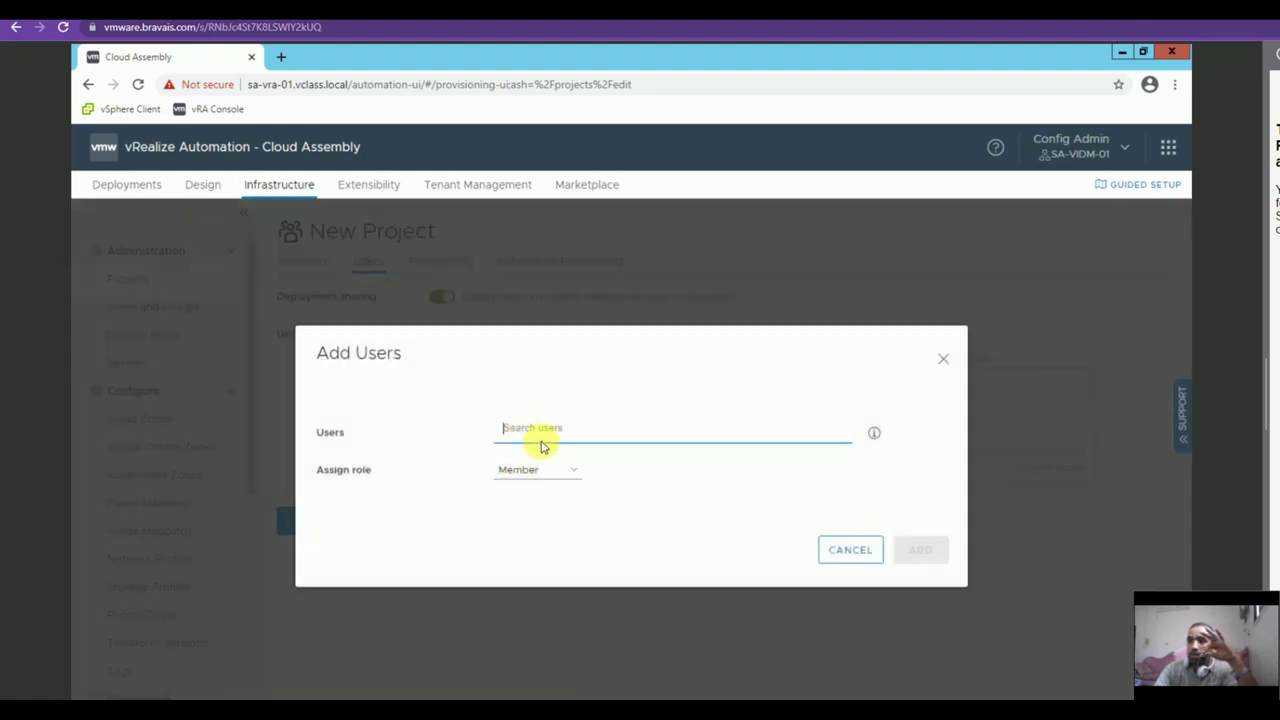
pyautogui.write('configadmin')
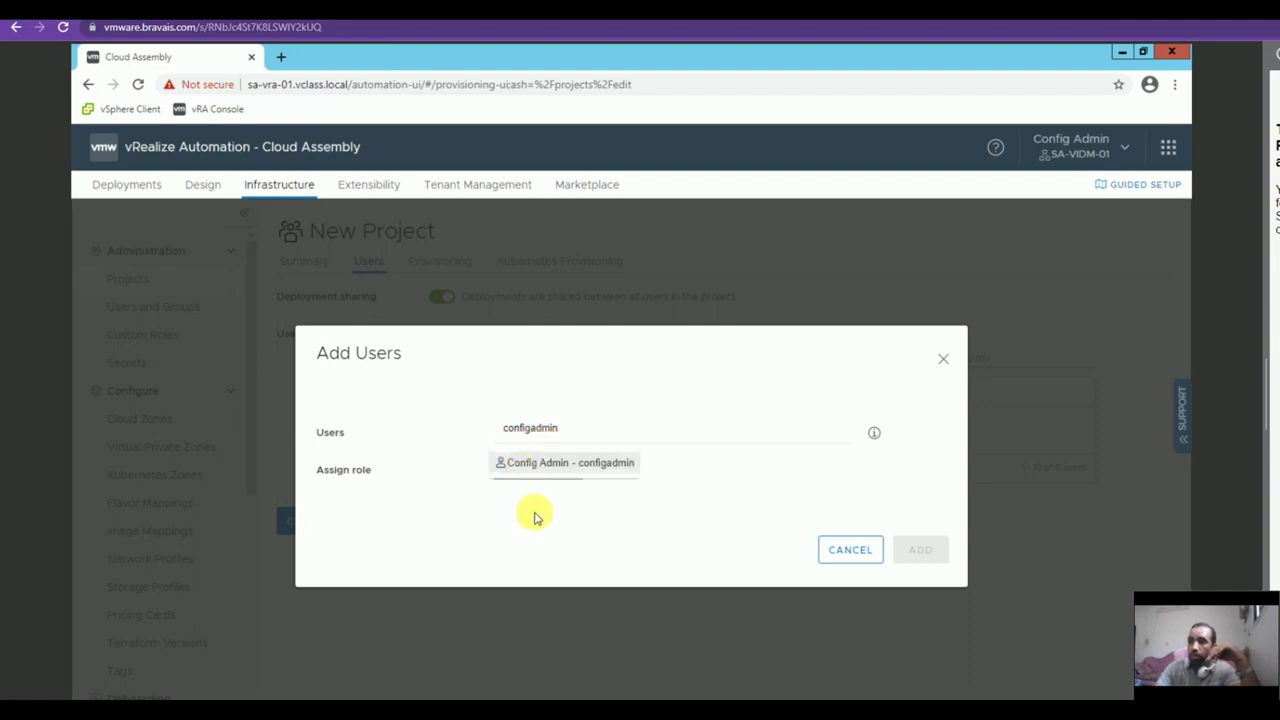
pyautogui.click(572, 460)
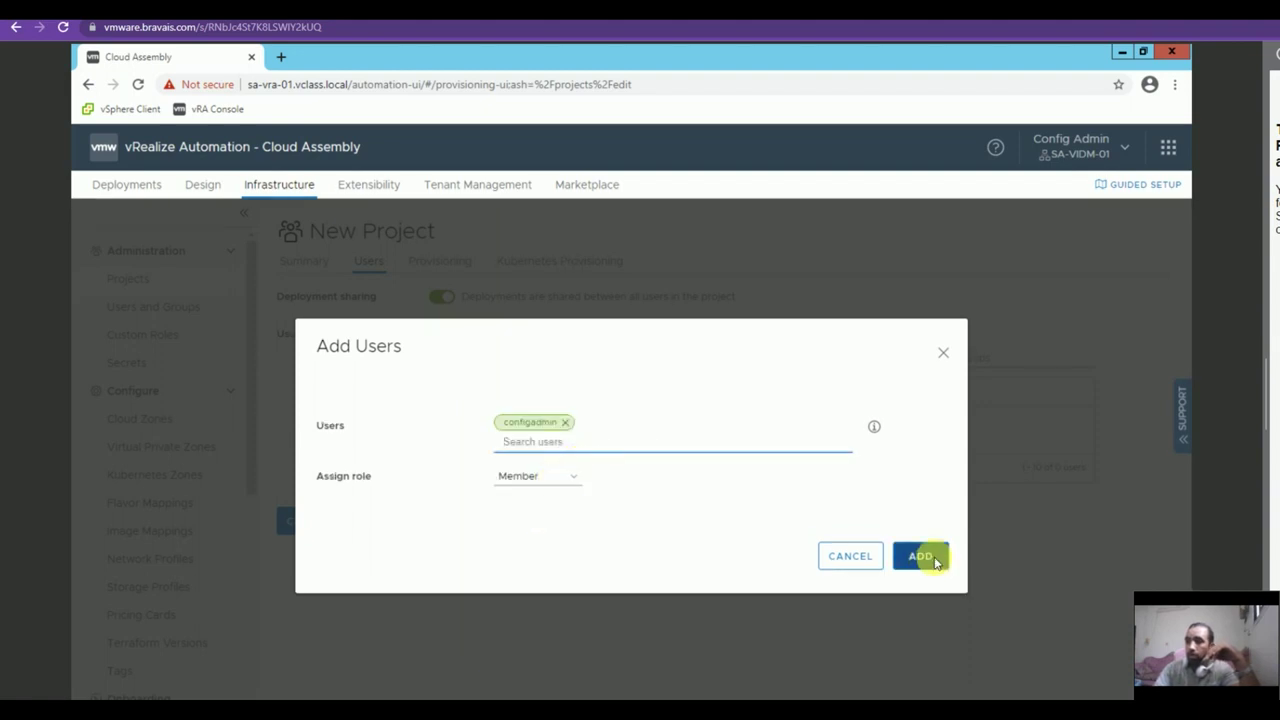
pyautogui.click(926, 556)
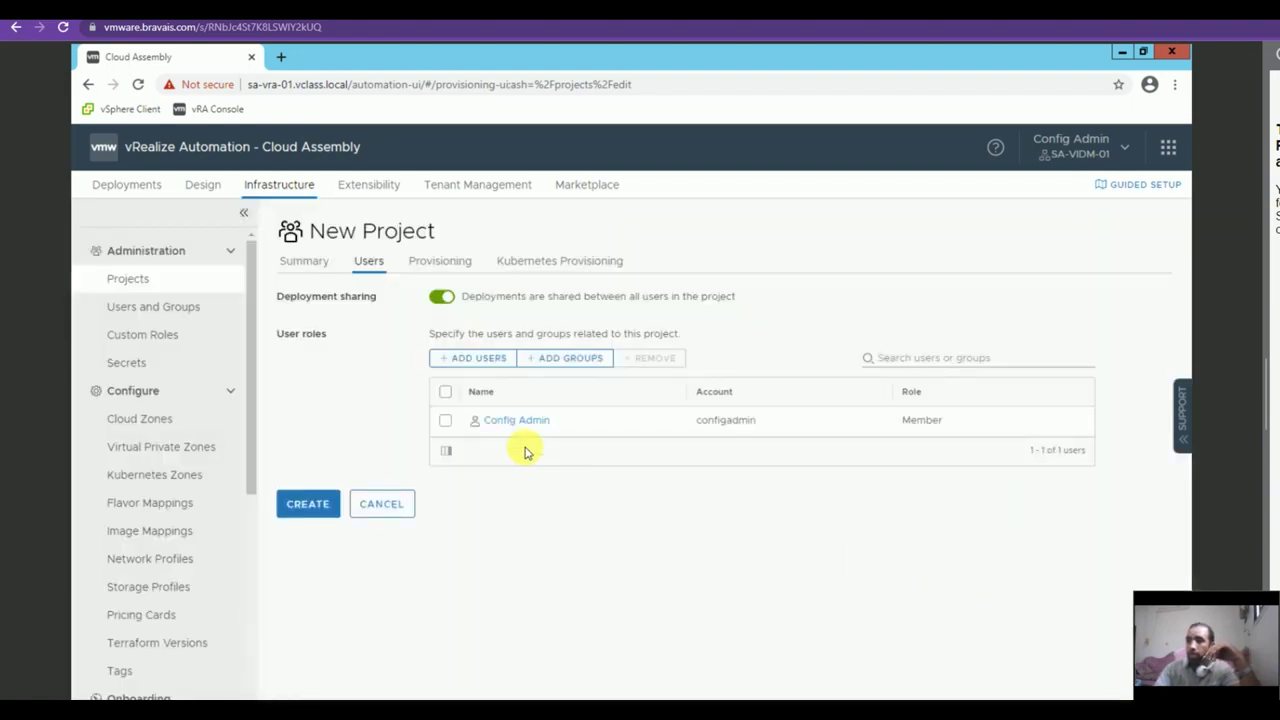
# Assign the VMW-AWS / us-east-1 cloud zone to the project and create it.
pyautogui.click(442, 262)
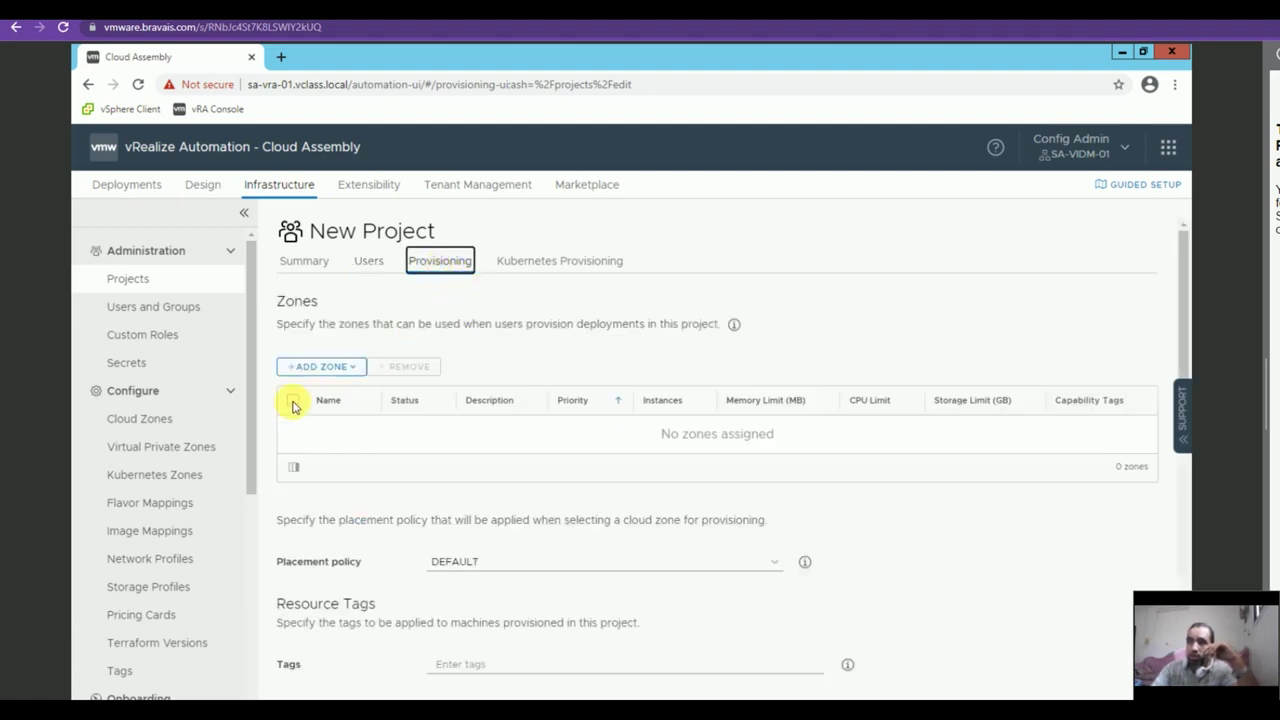
pyautogui.click(320, 367)
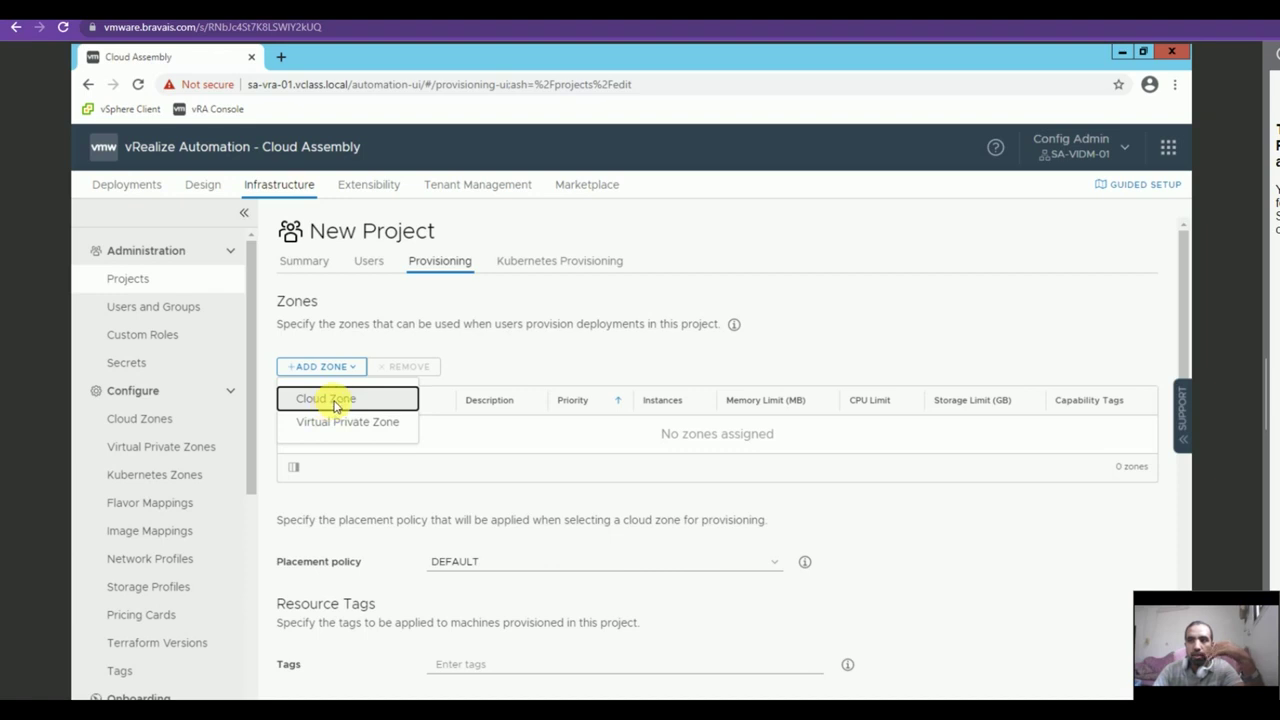
pyautogui.click(333, 400)
pyautogui.click(378, 365)
pyautogui.click(405, 403)
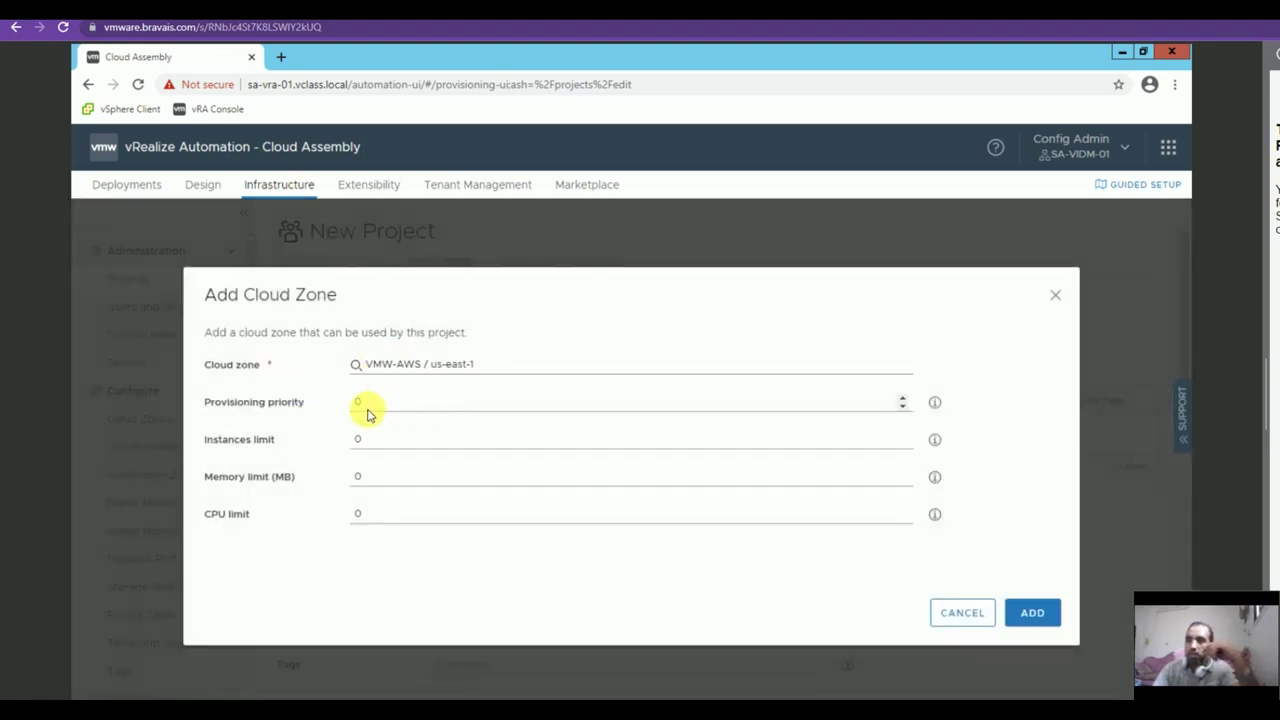
pyautogui.click(1042, 612)
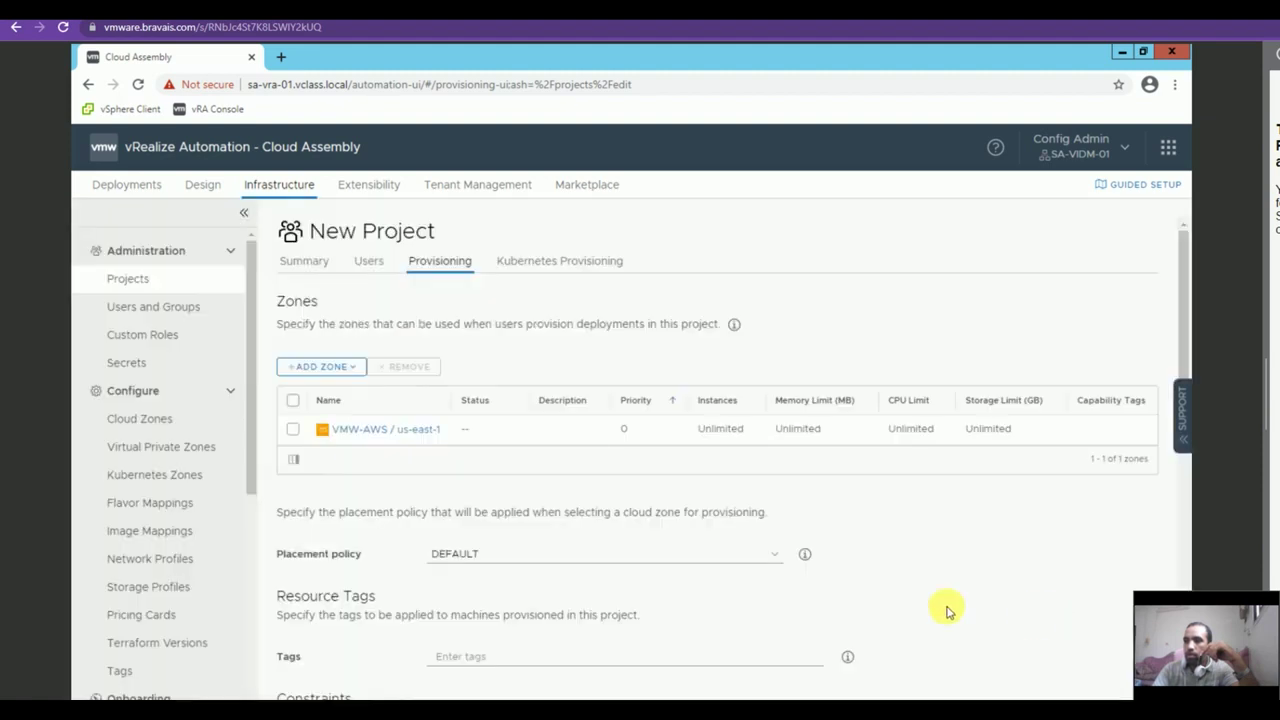
pyautogui.scroll(-5, 694, 503)
pyautogui.scroll(-3, 557, 549)
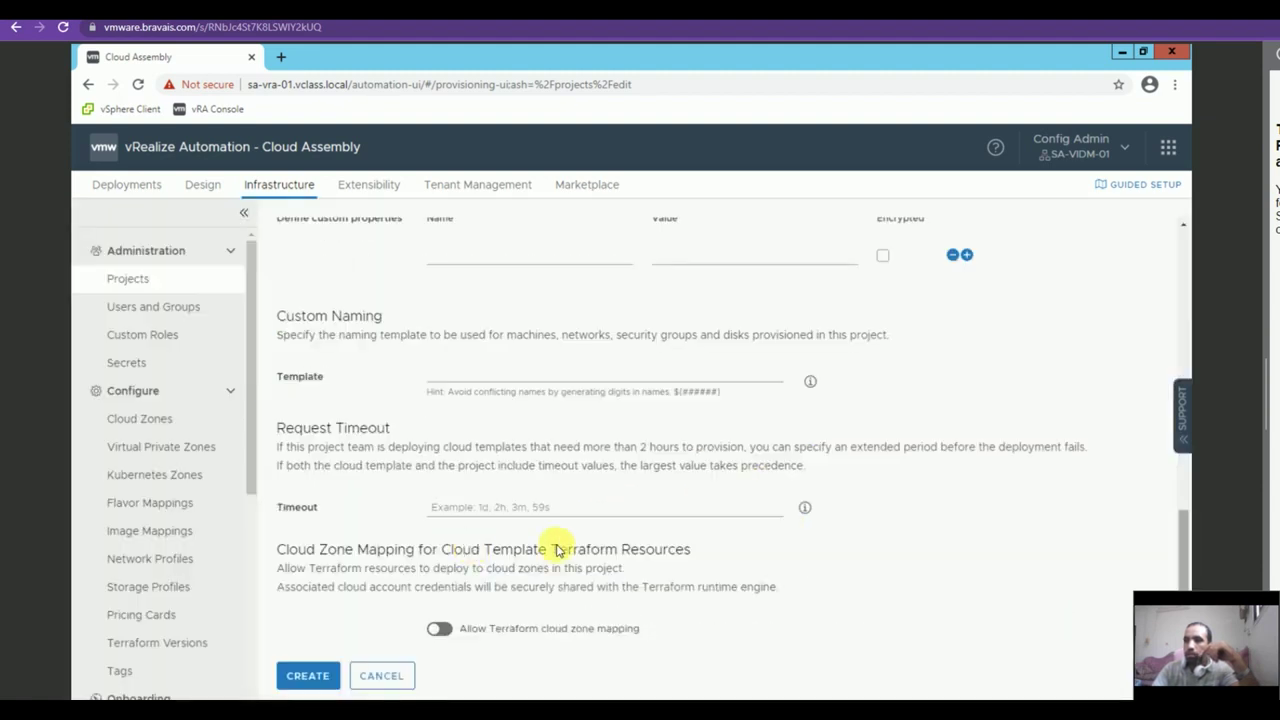
pyautogui.click(305, 677)
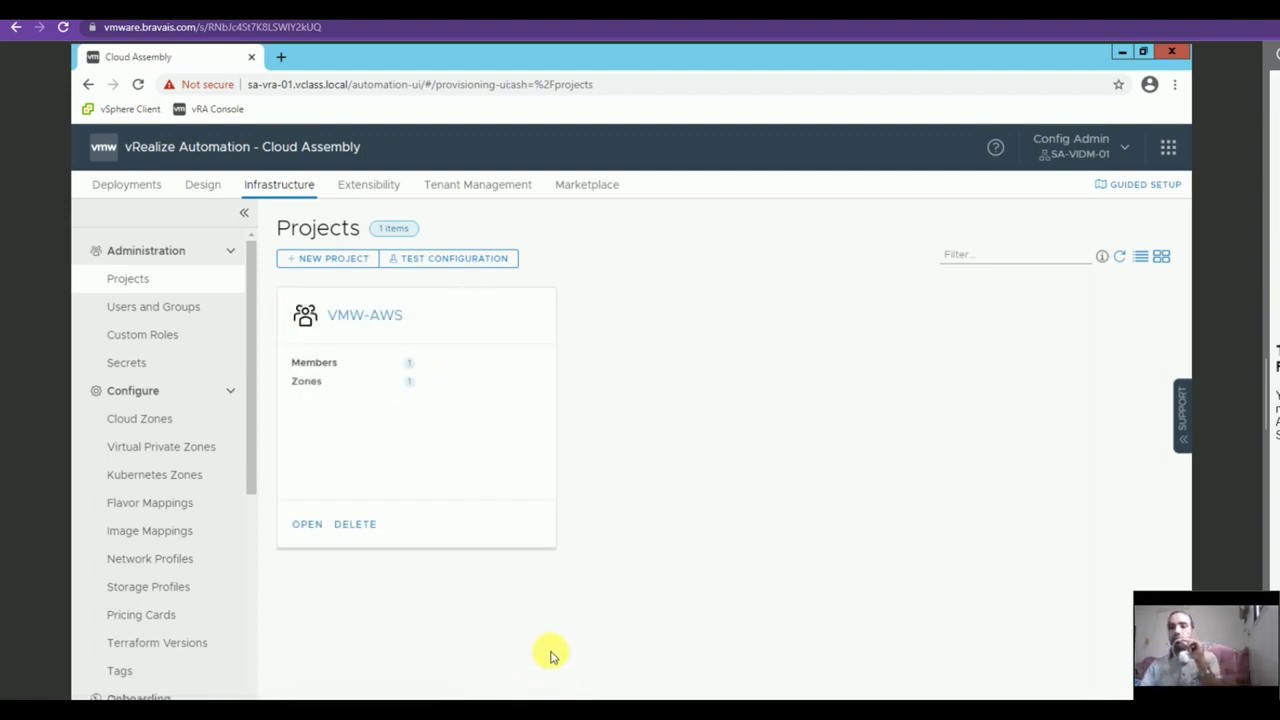
# Add flavor mapping AWS-Small using the t2.micro flavor for VMW-AWS / us-east-1.
pyautogui.click(155, 505)
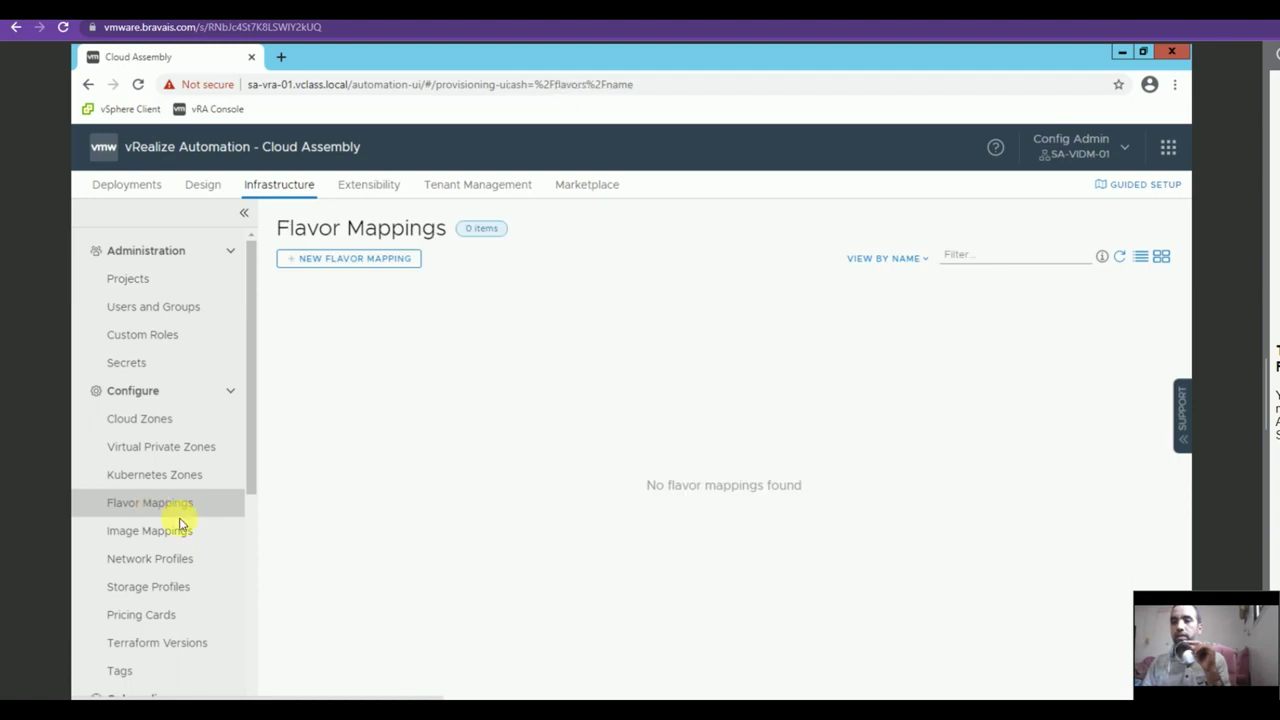
pyautogui.click(336, 259)
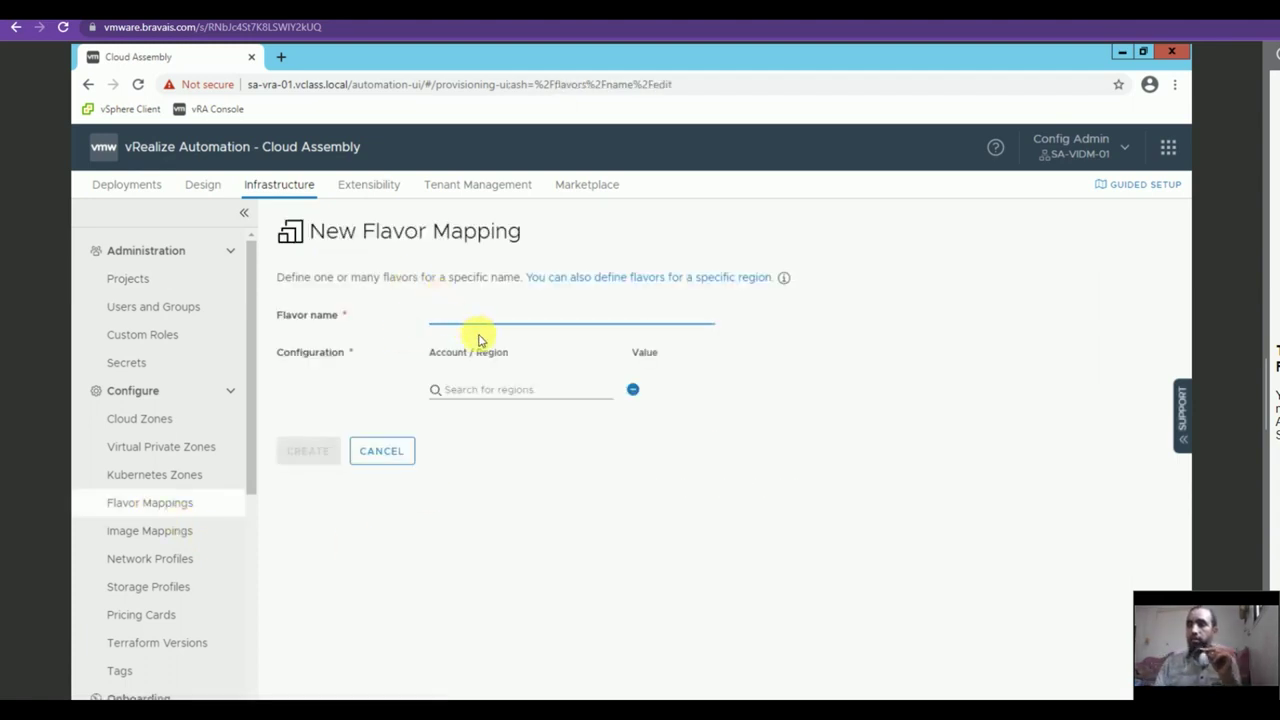
pyautogui.write('AWS-Small')
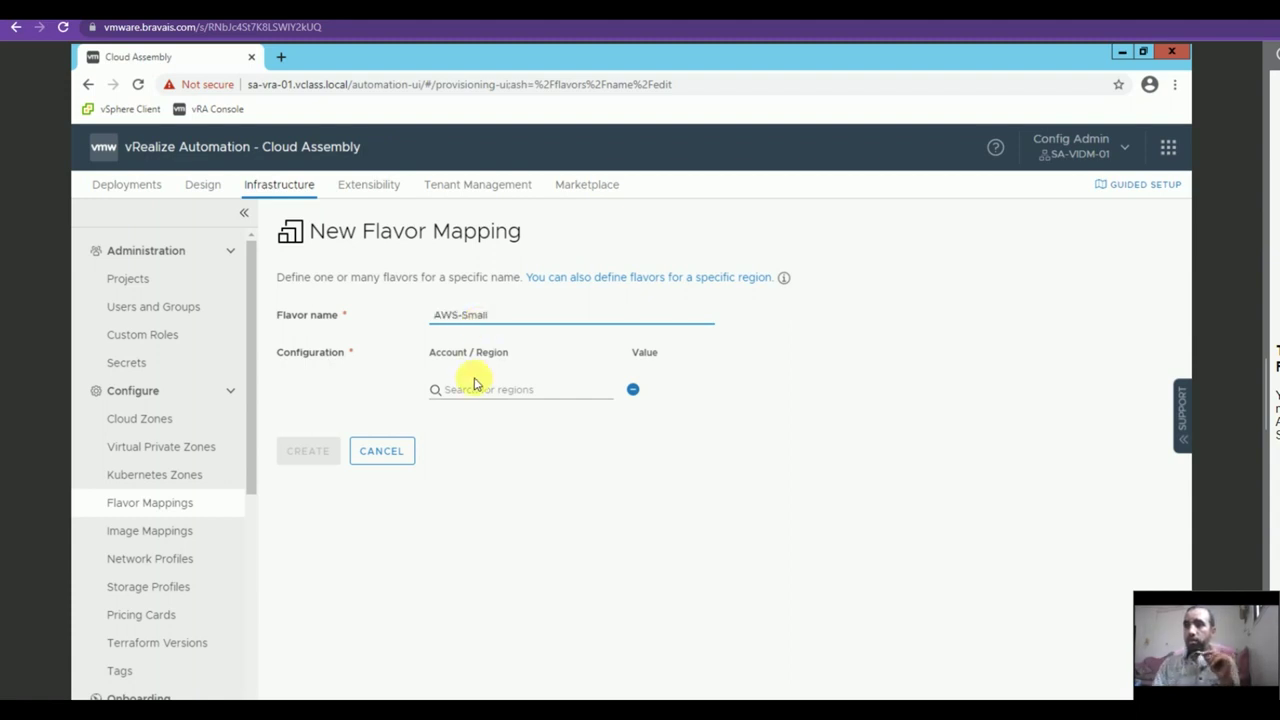
pyautogui.click(464, 391)
pyautogui.click(468, 428)
pyautogui.click(676, 390)
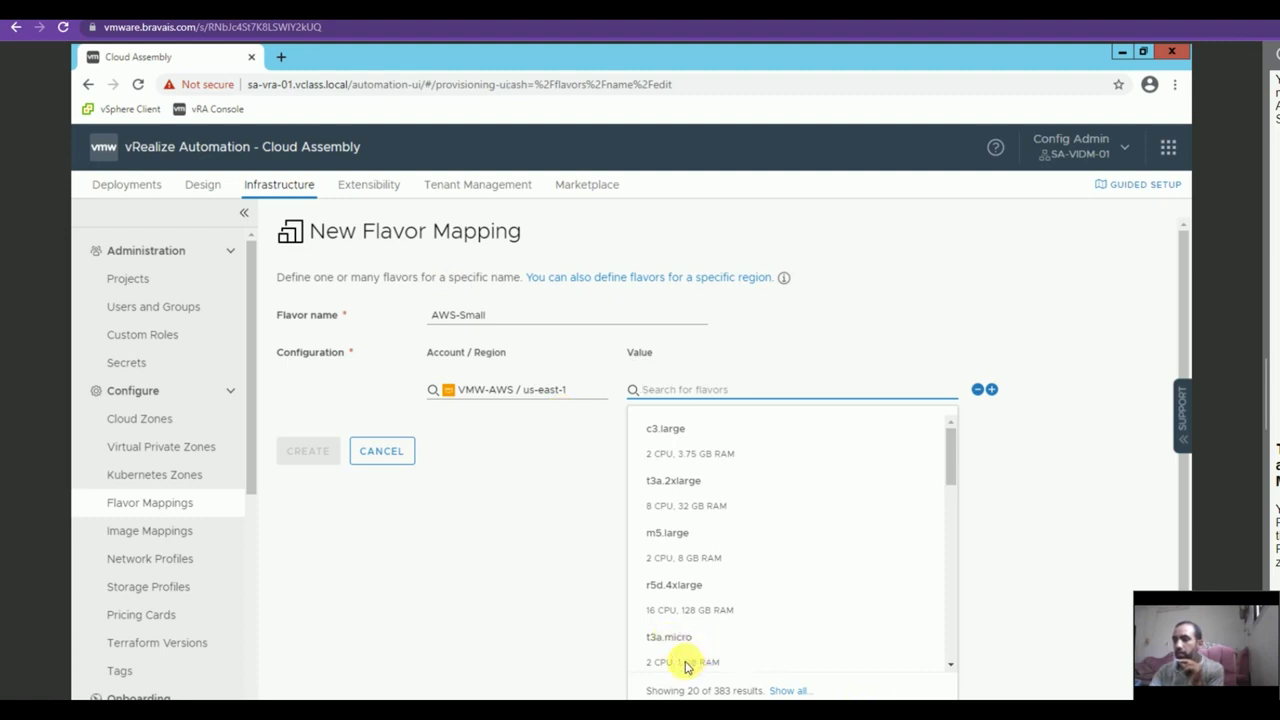
pyautogui.write('t2.micro')
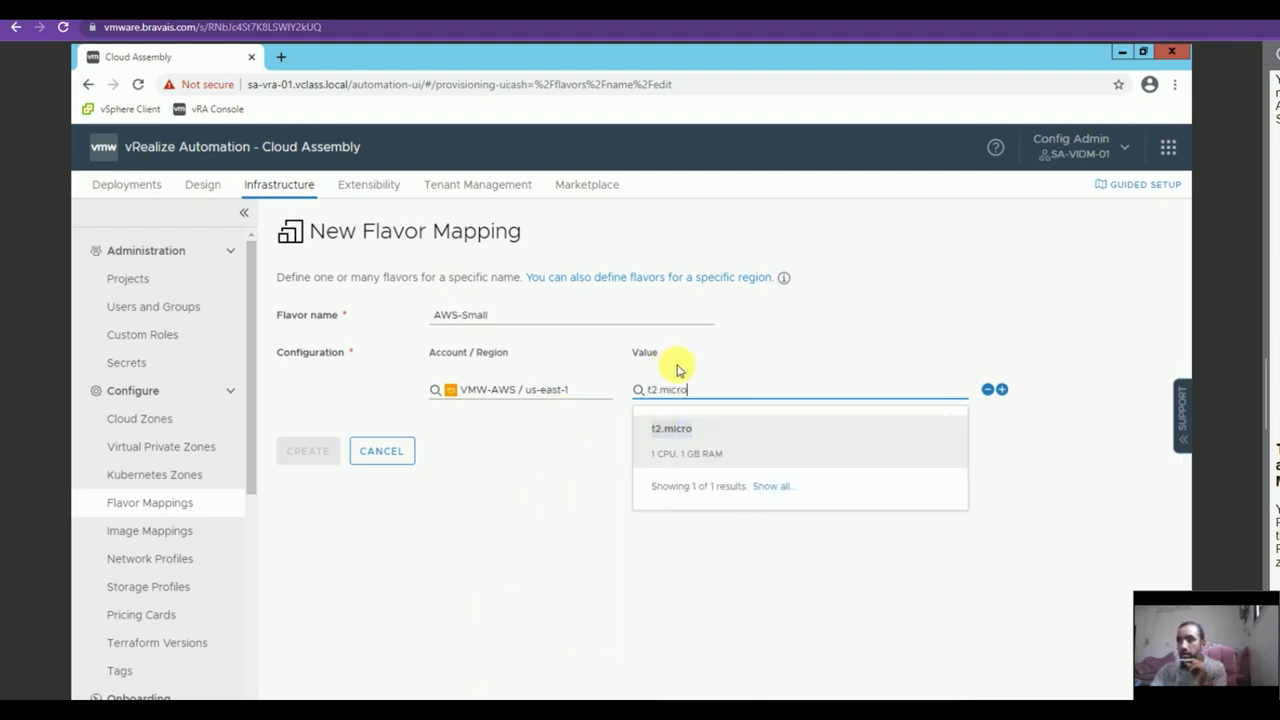
pyautogui.click(722, 436)
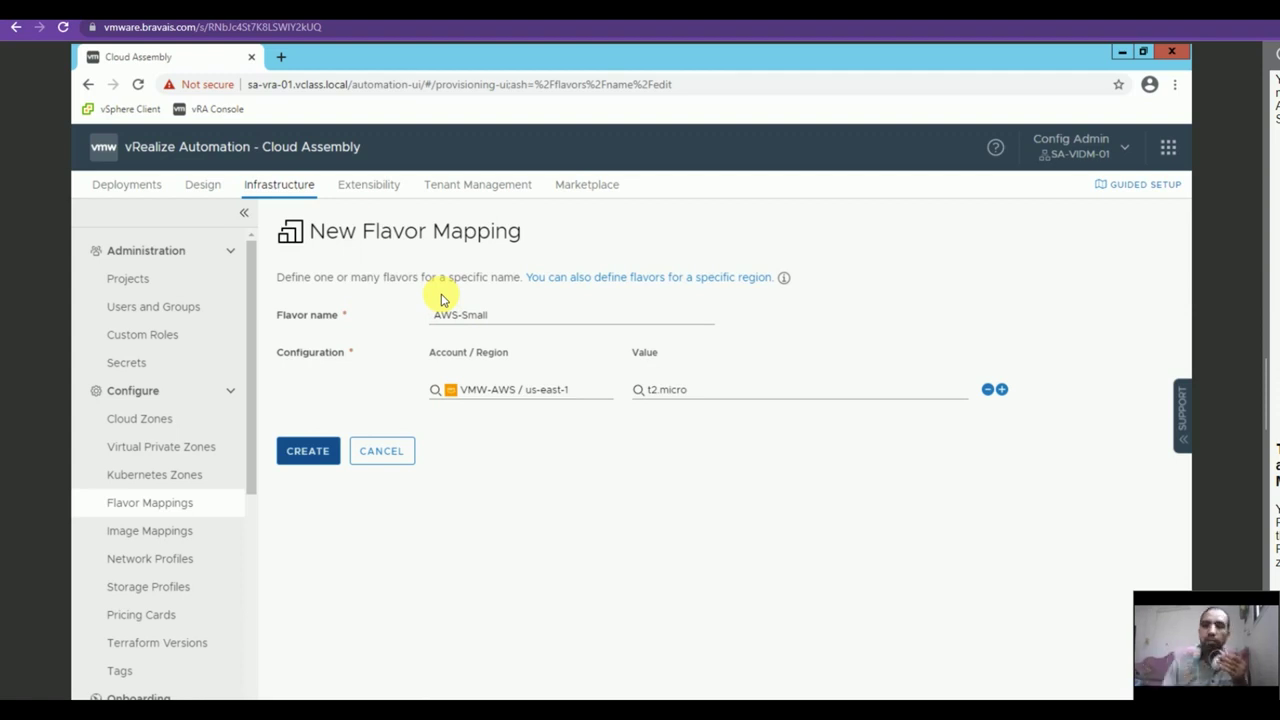
pyautogui.click(294, 453)
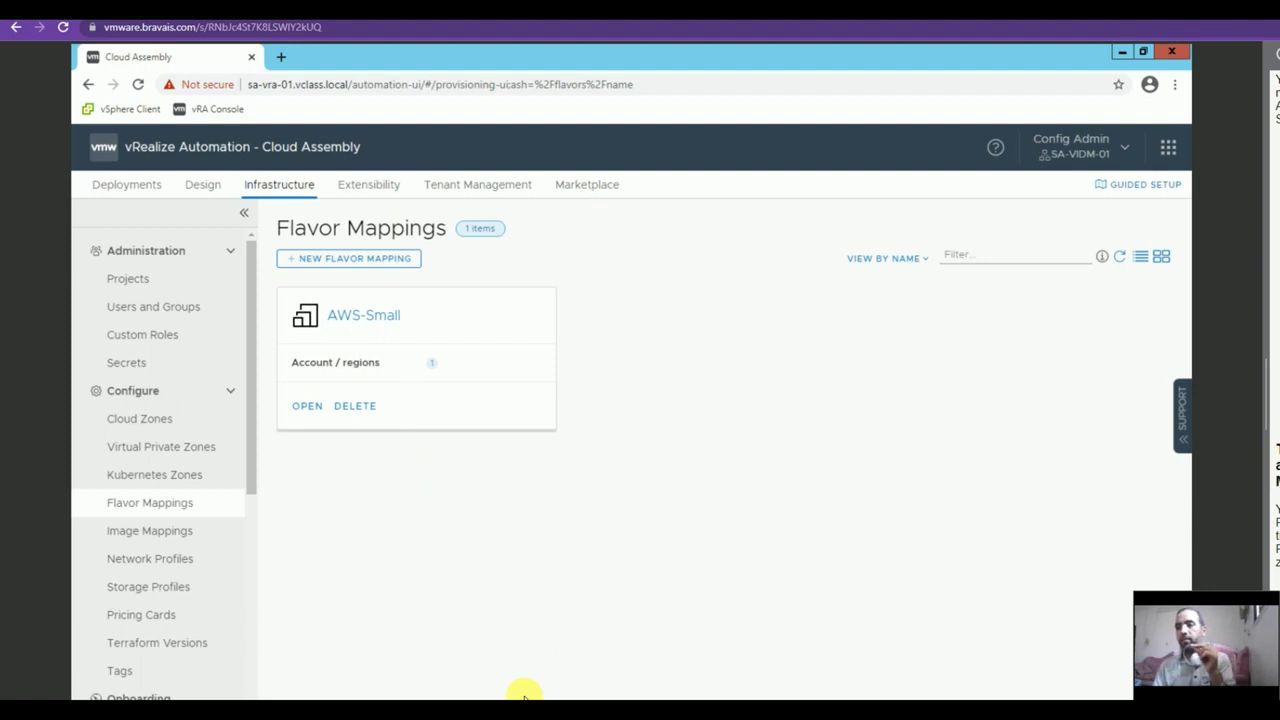
pyautogui.click(134, 530)
# Add image mapping AWS-PhotonOS with the PhotonOS-3.0-GA image for VMW-AWS / us-east-1.
pyautogui.click(389, 262)
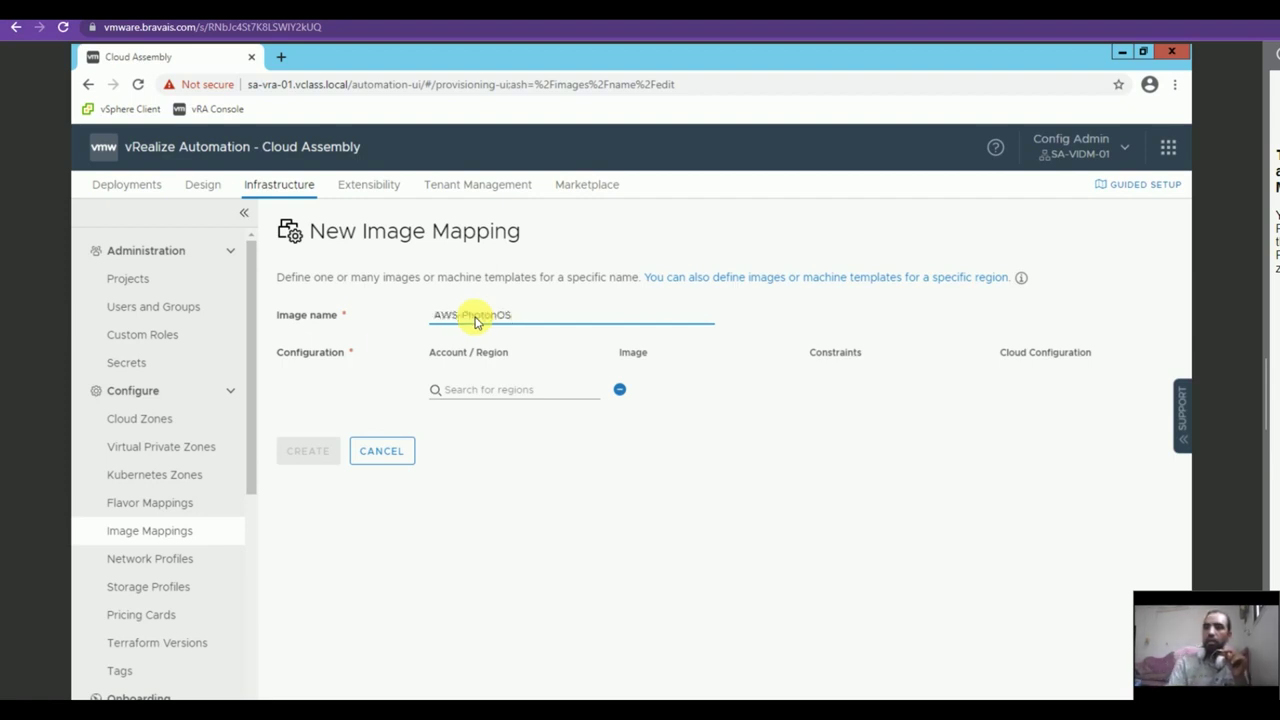
pyautogui.click(457, 388)
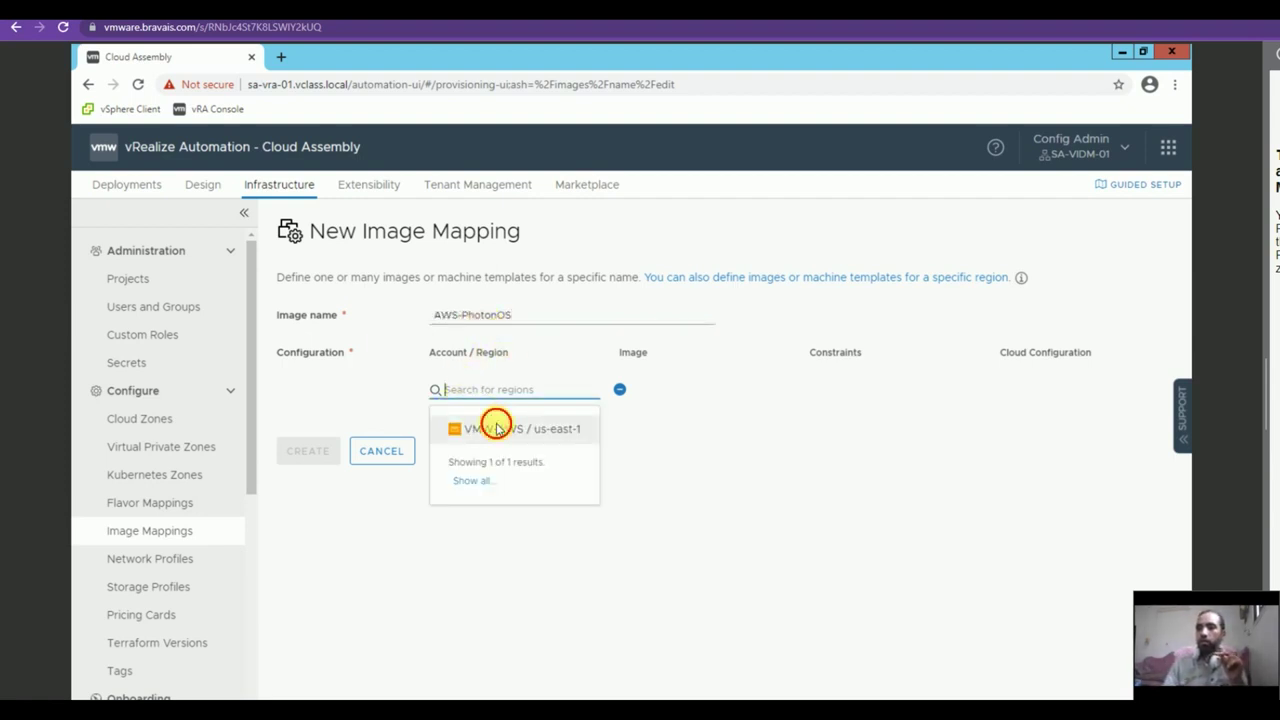
pyautogui.click(491, 428)
pyautogui.click(651, 391)
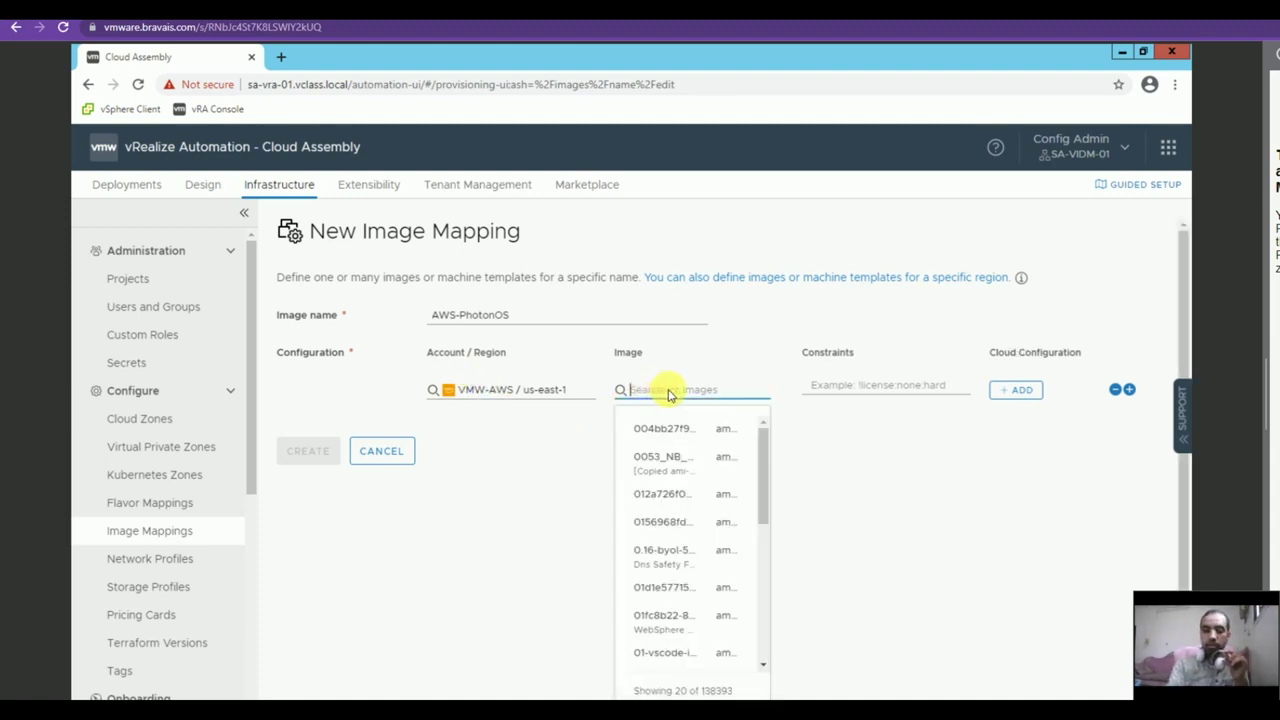
pyautogui.write('PhotonOS')
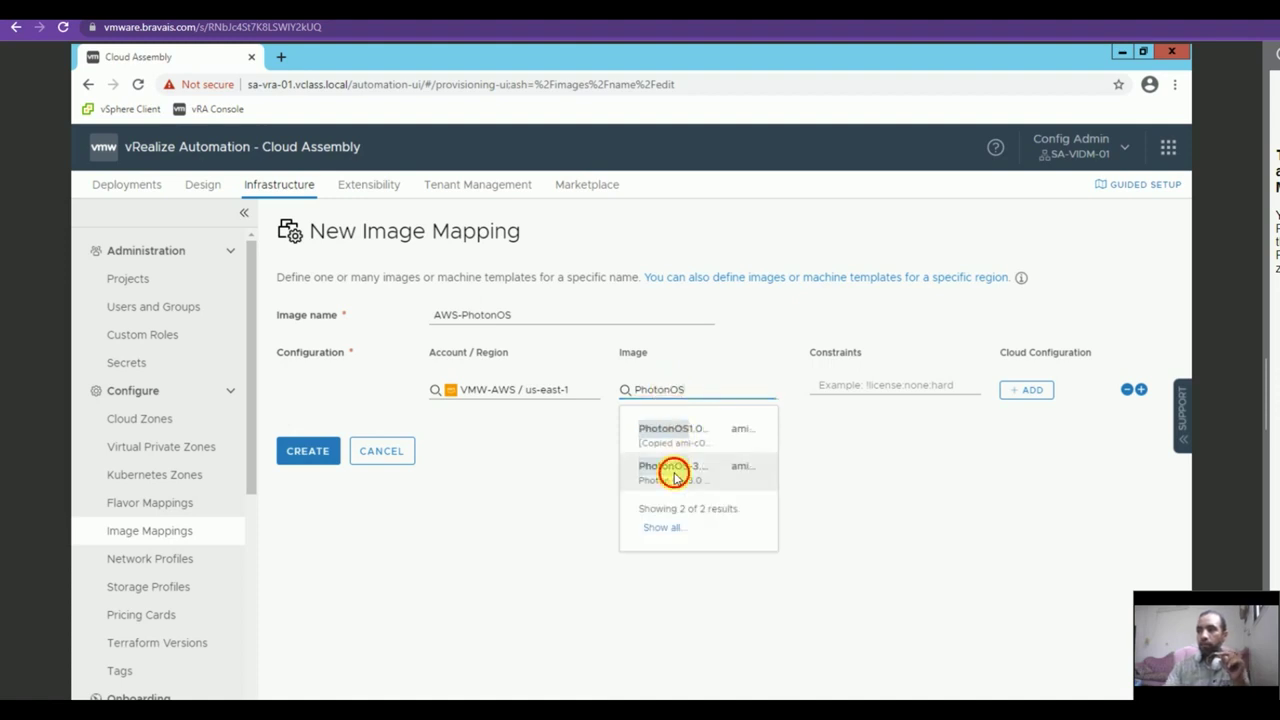
pyautogui.click(674, 479)
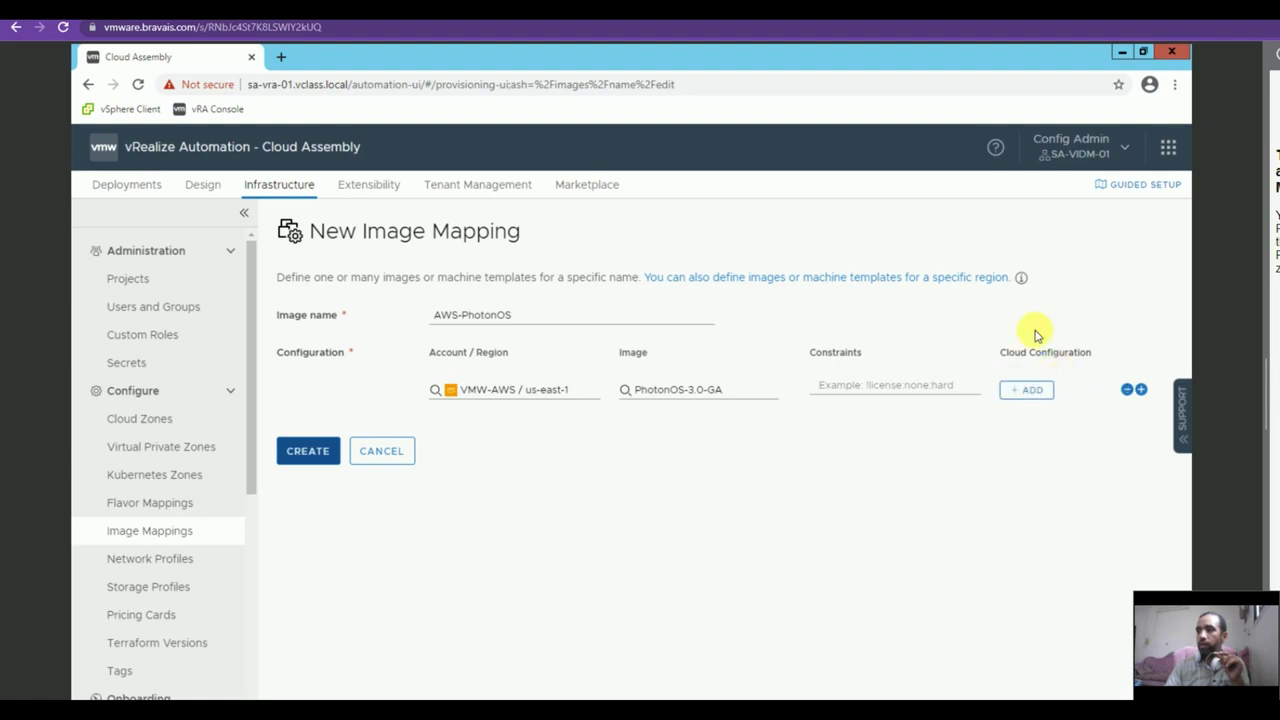
pyautogui.click(308, 451)
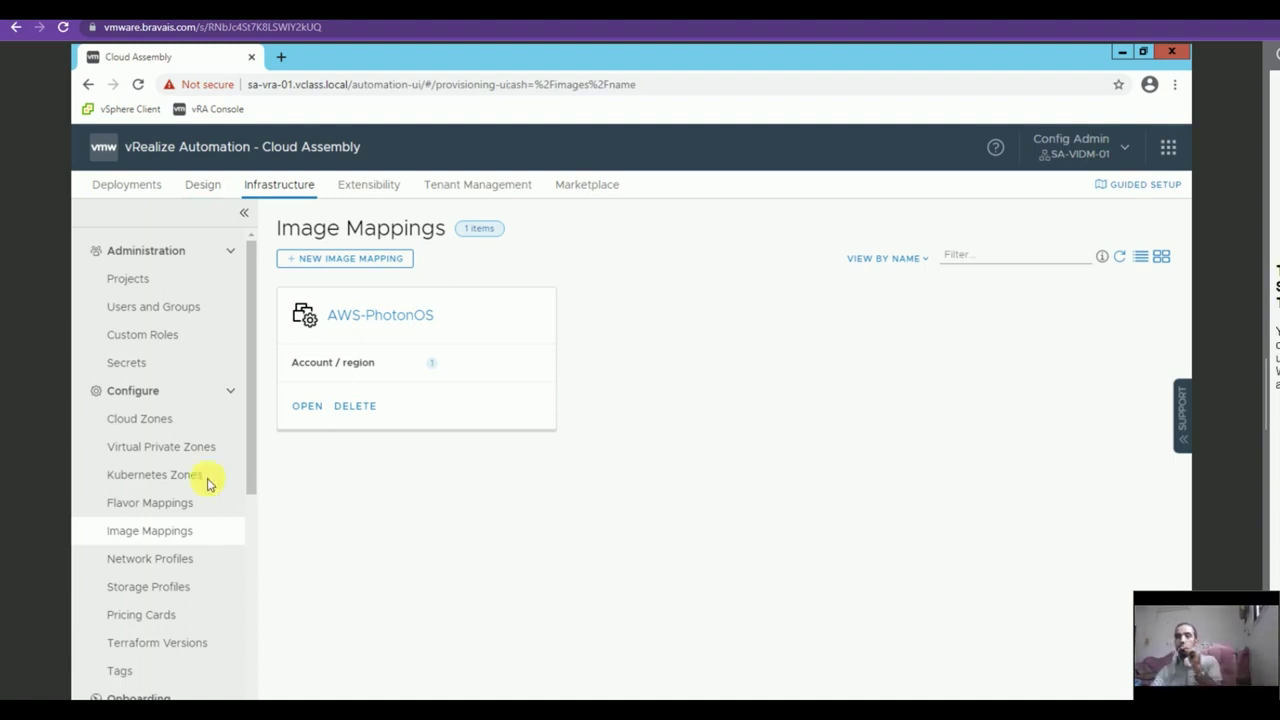
pyautogui.click(200, 184)
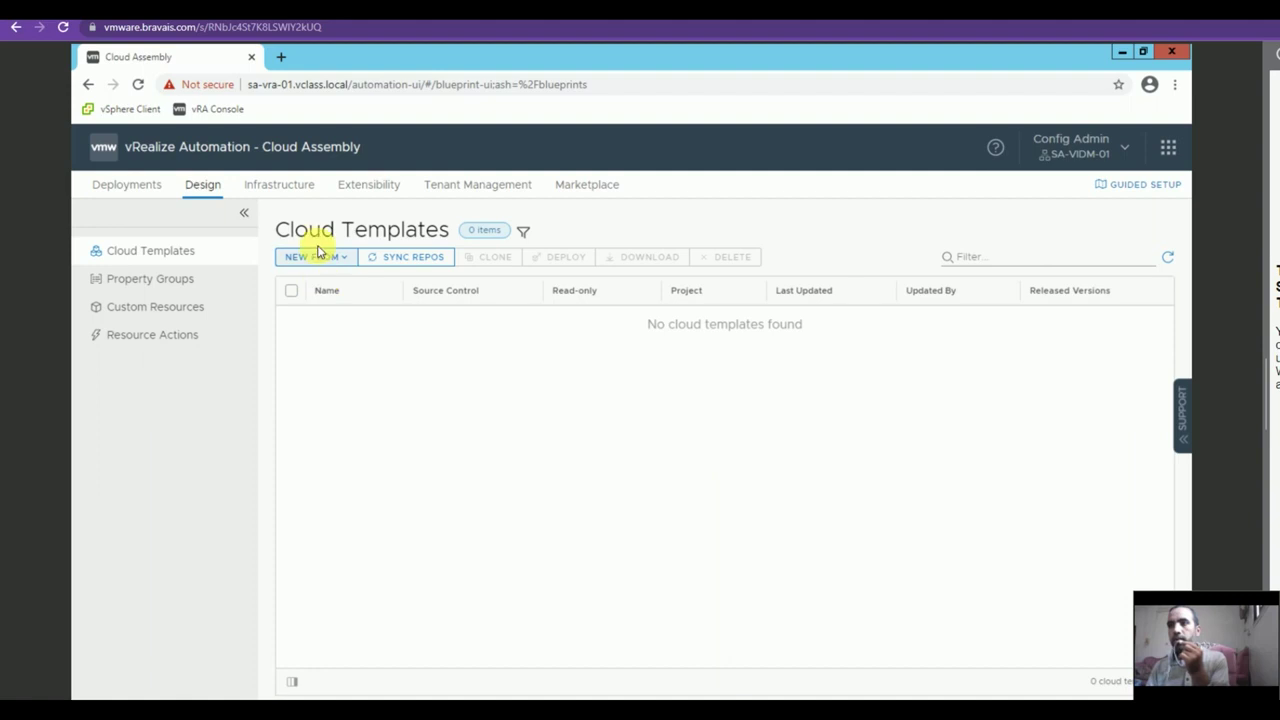
# Create a blank-canvas cloud template AWS-PhotonOS assigned to the VMW-AWS project.
pyautogui.click(322, 257)
pyautogui.click(330, 290)
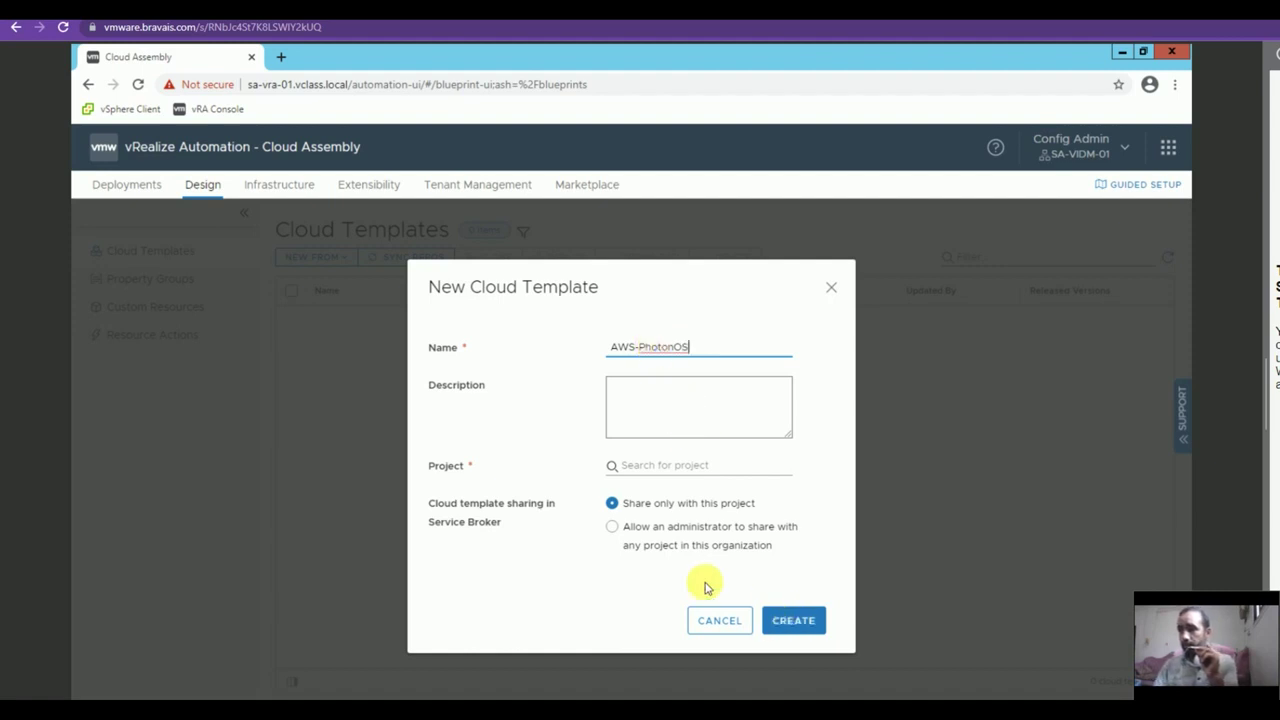
pyautogui.click(645, 467)
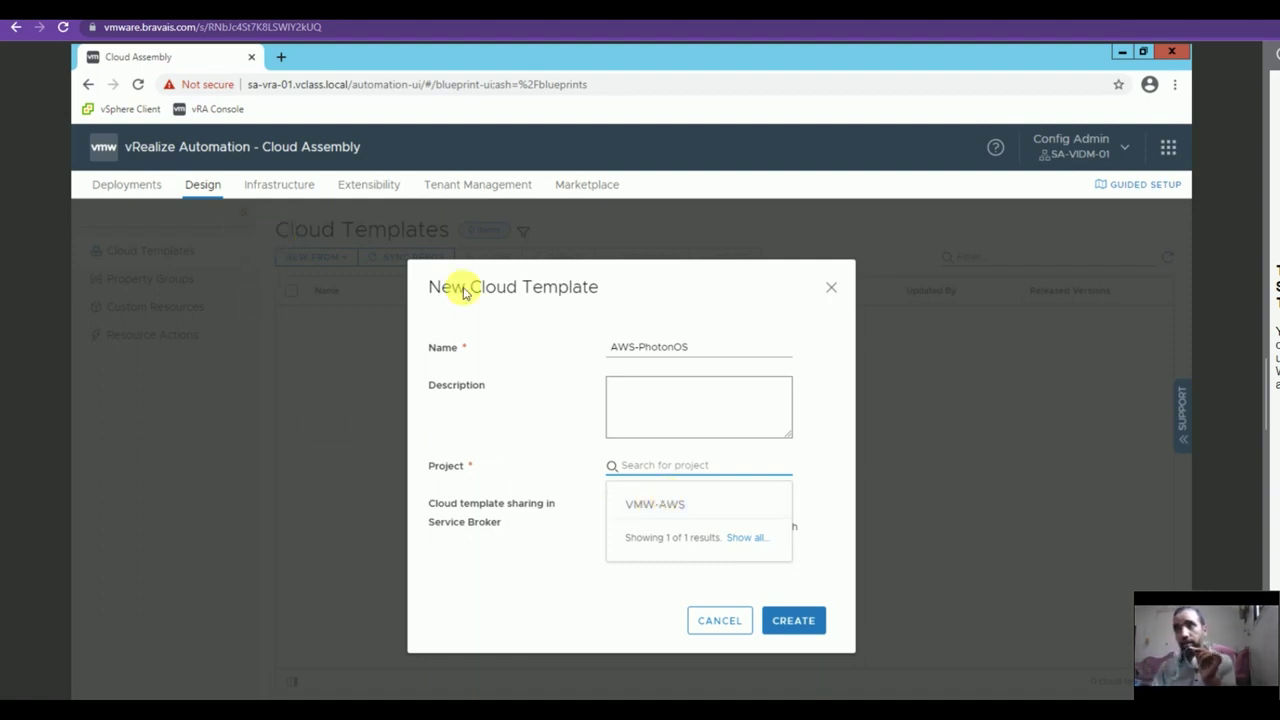
pyautogui.click(677, 510)
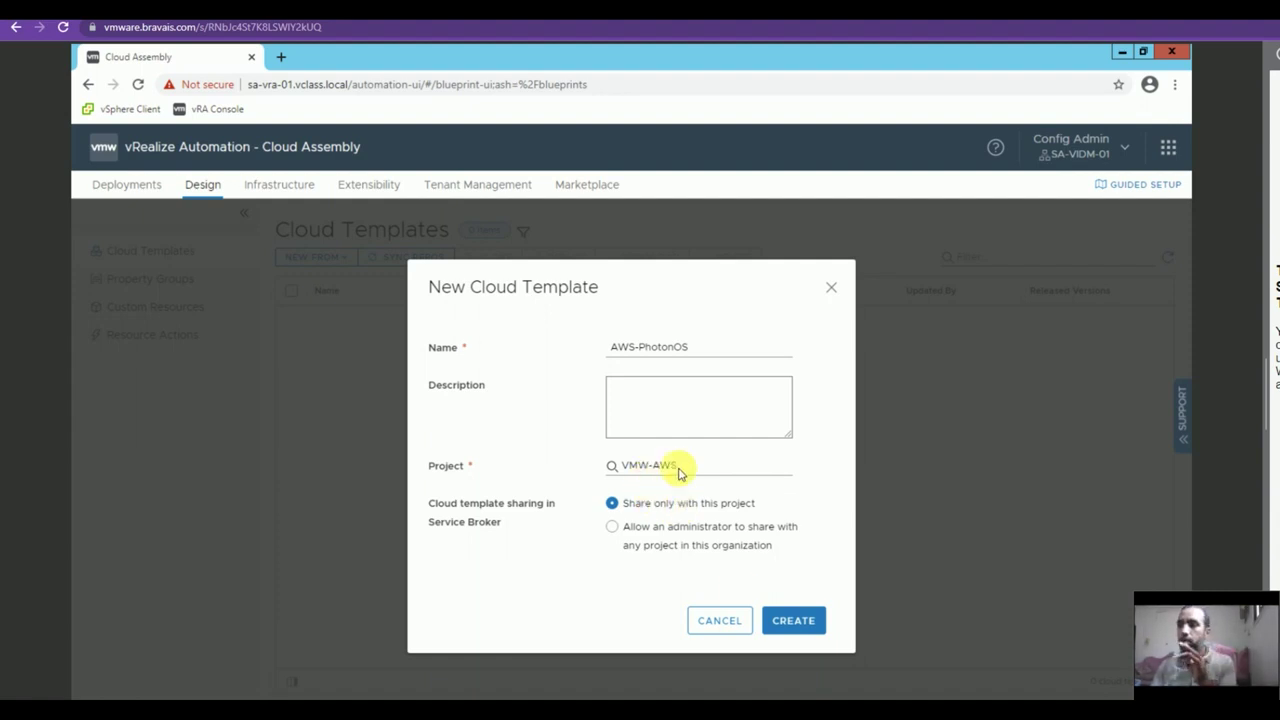
pyautogui.click(800, 620)
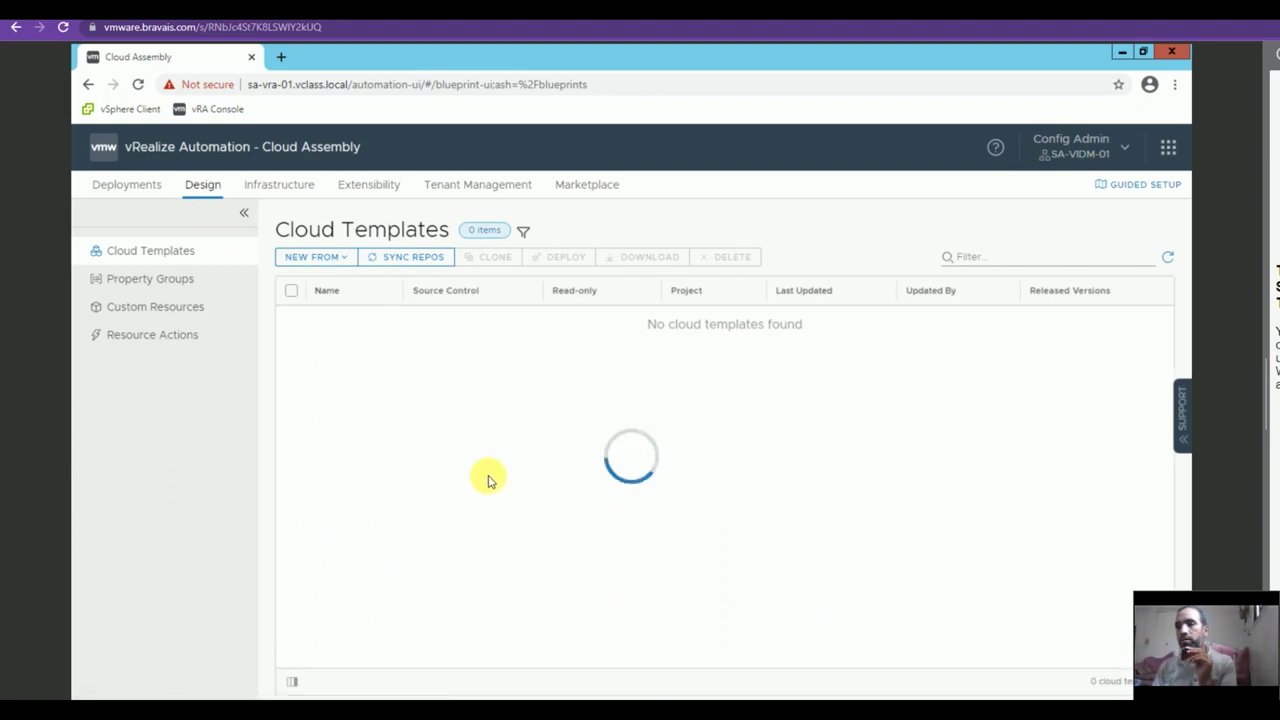
# Place an AWS EC2 instance and a cloud network on the canvas and connect them.
pyautogui.moveTo(125, 428); pyautogui.dragTo(425, 470)
pyautogui.click(475, 465)
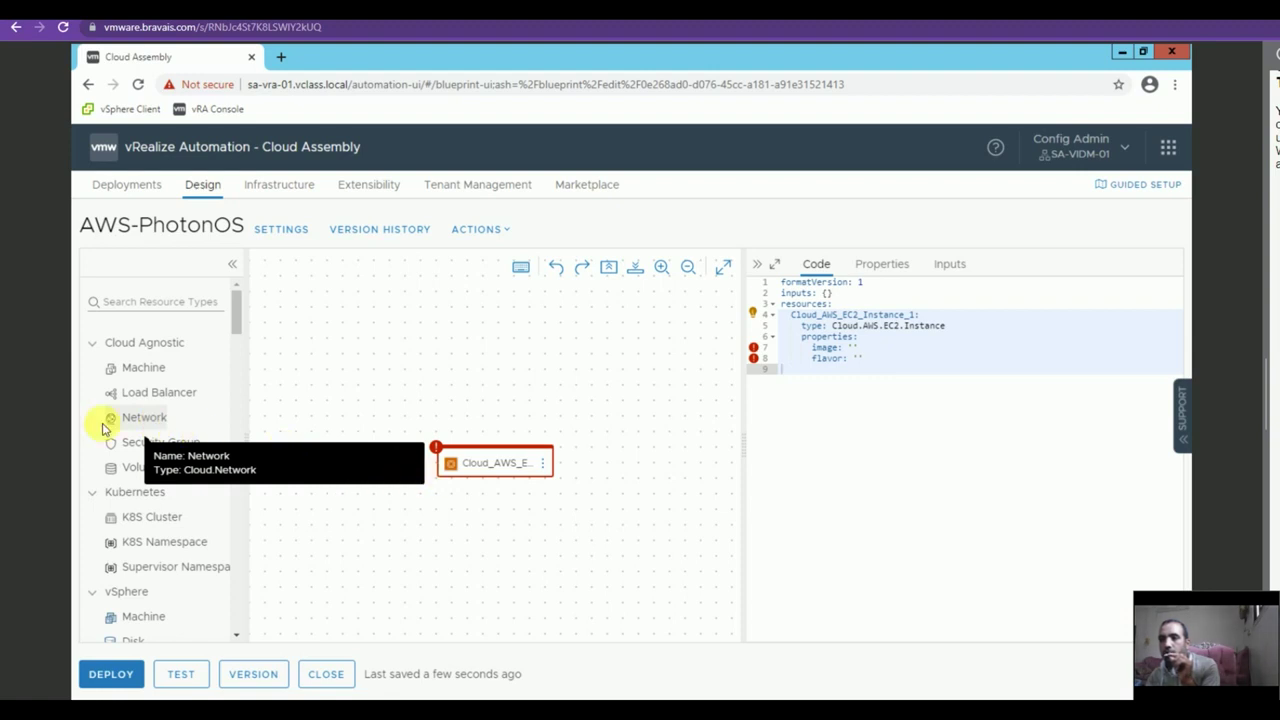
pyautogui.doubleClick(107, 428)
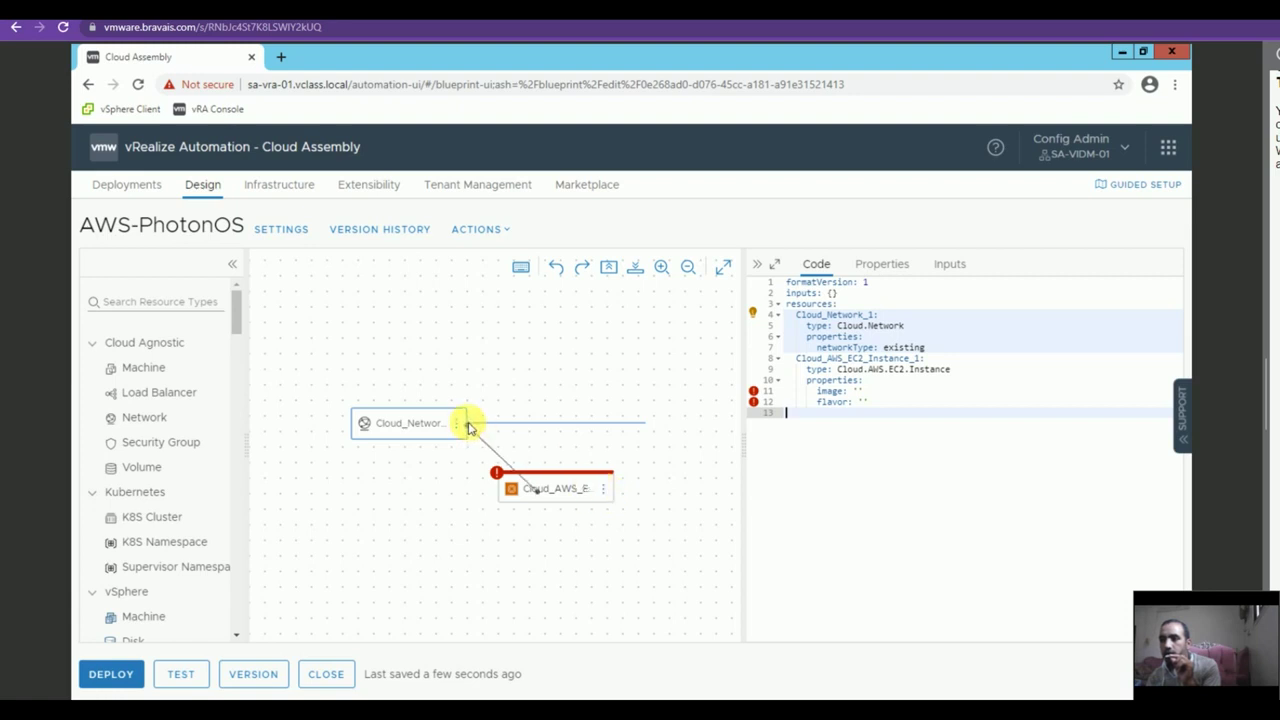
pyautogui.moveTo(469, 427); pyautogui.dragTo(578, 491)
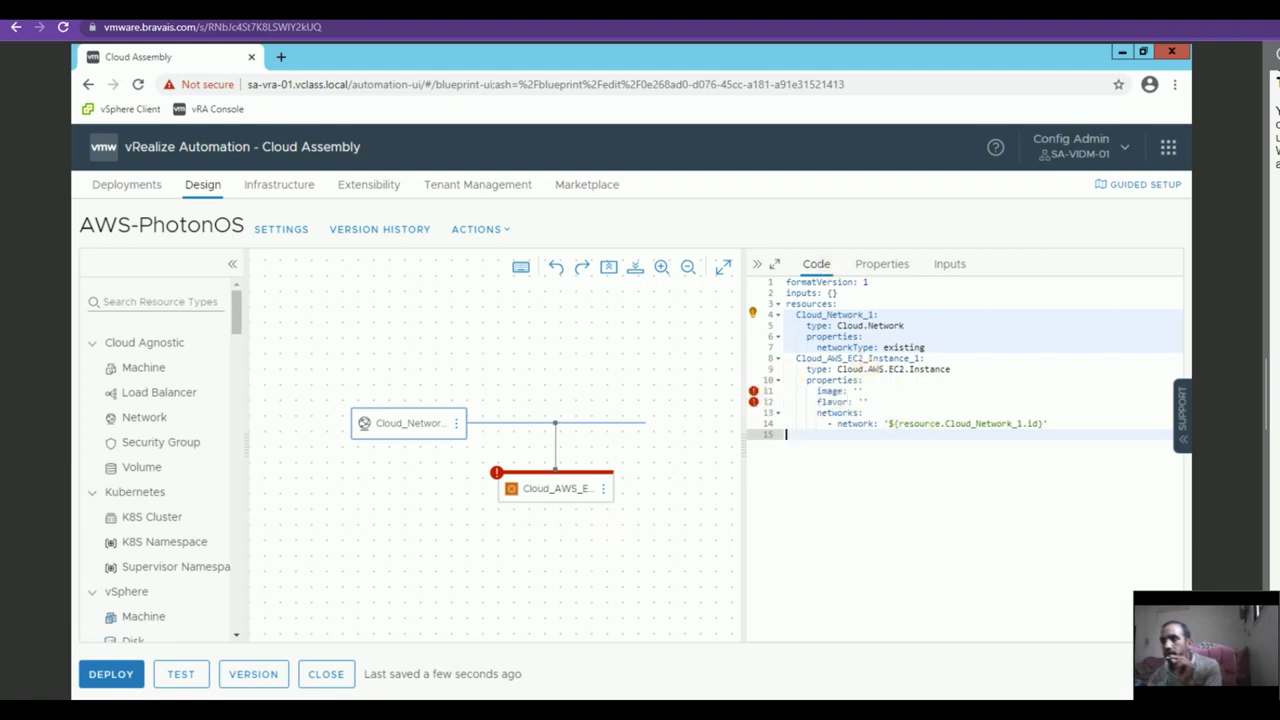
# Set the instance image to AWS-PhotonOS and flavor to AWS-Small, then start deployment.
pyautogui.click(857, 391)
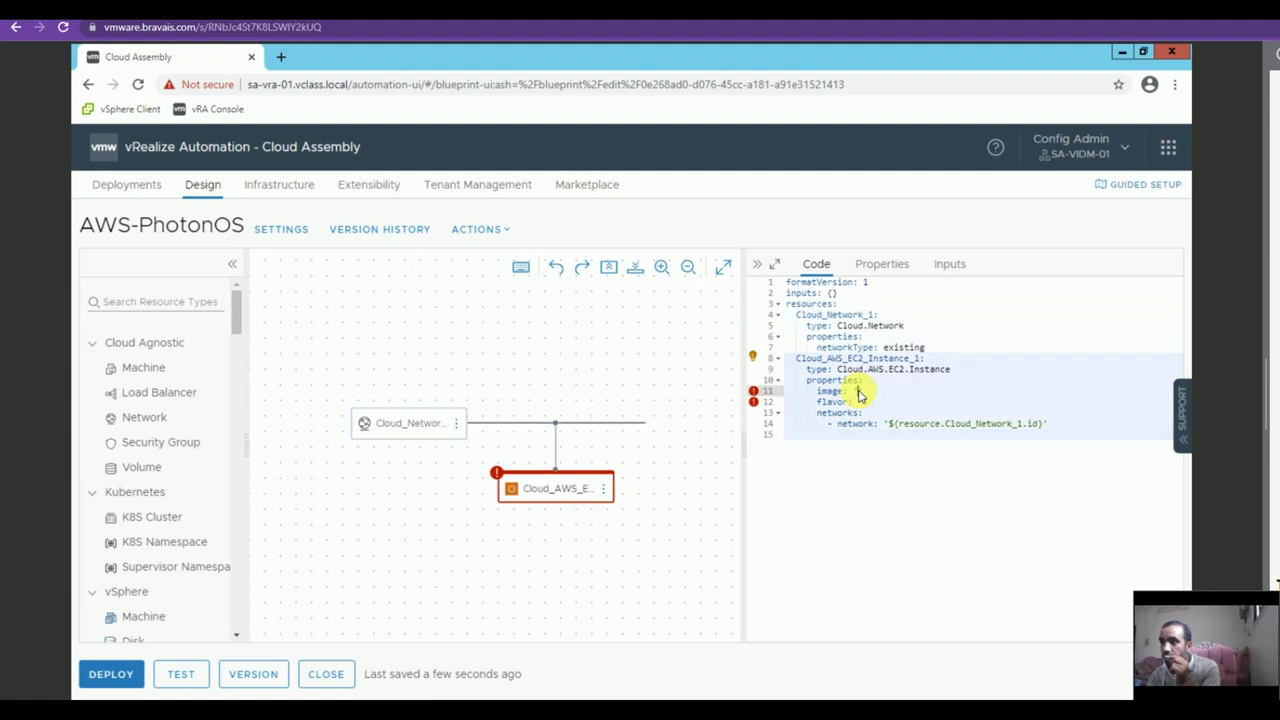
pyautogui.click(888, 408)
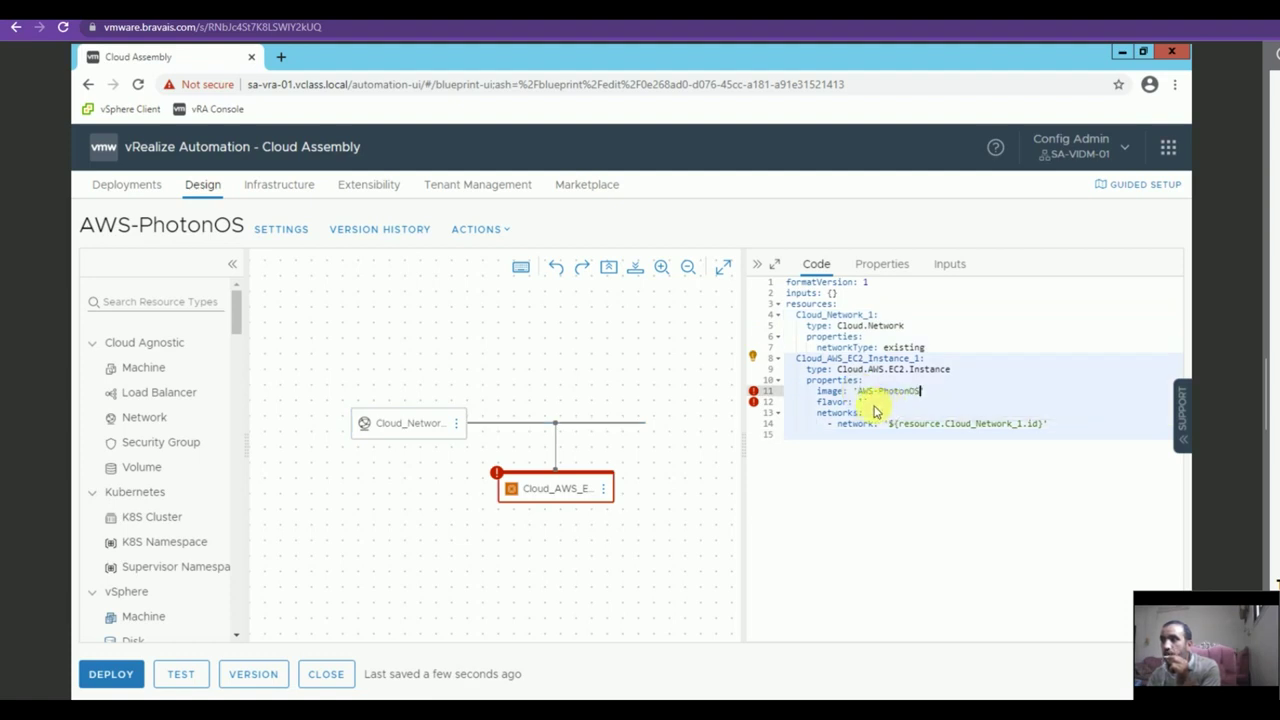
pyautogui.click(865, 402)
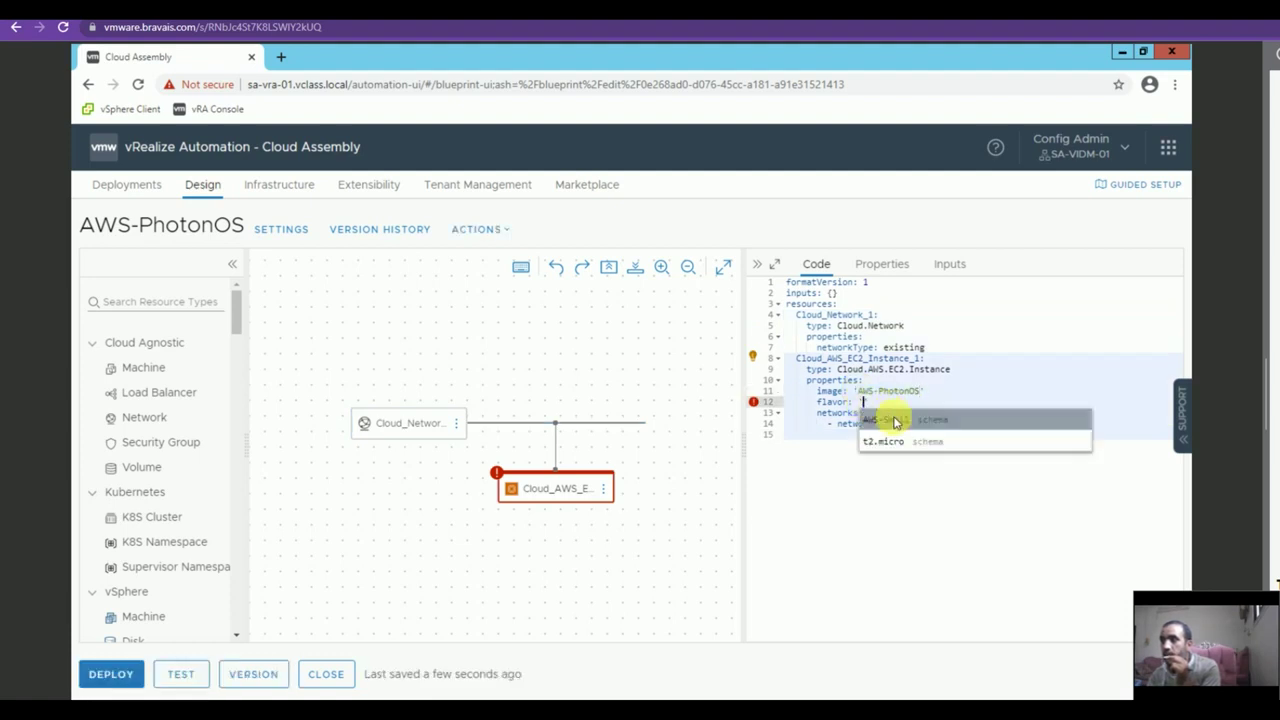
pyautogui.click(895, 421)
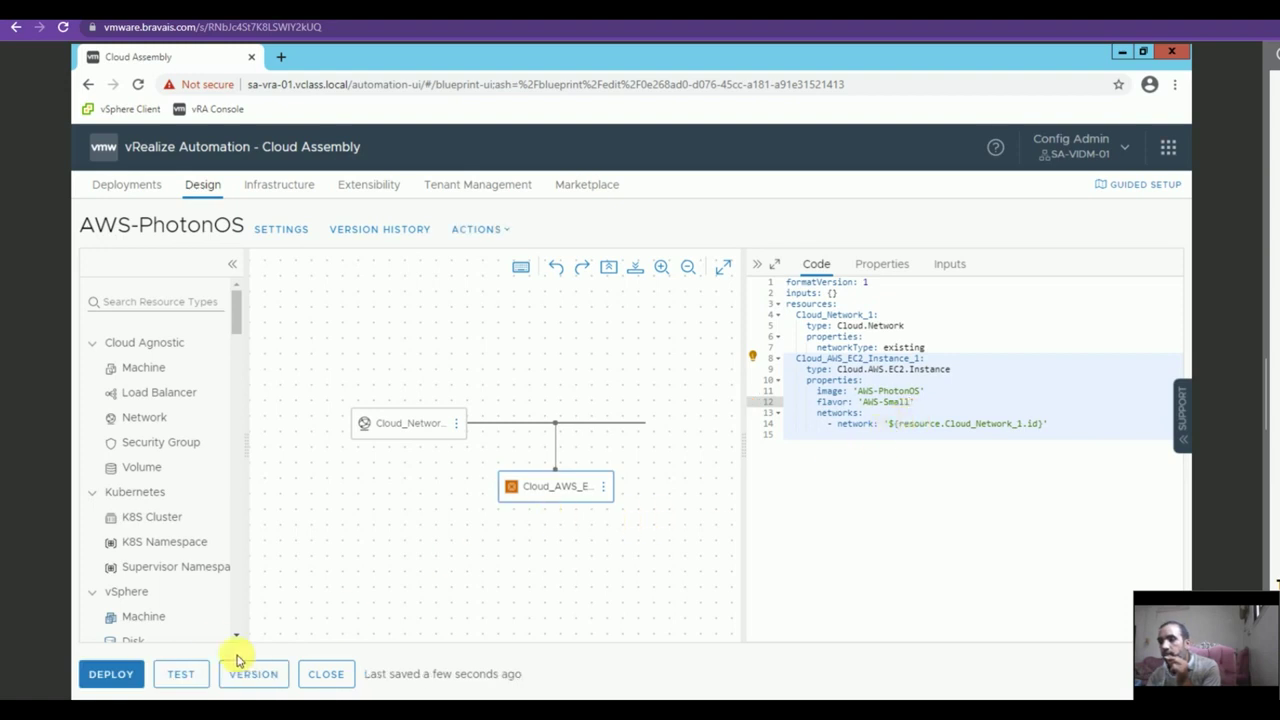
pyautogui.click(118, 676)
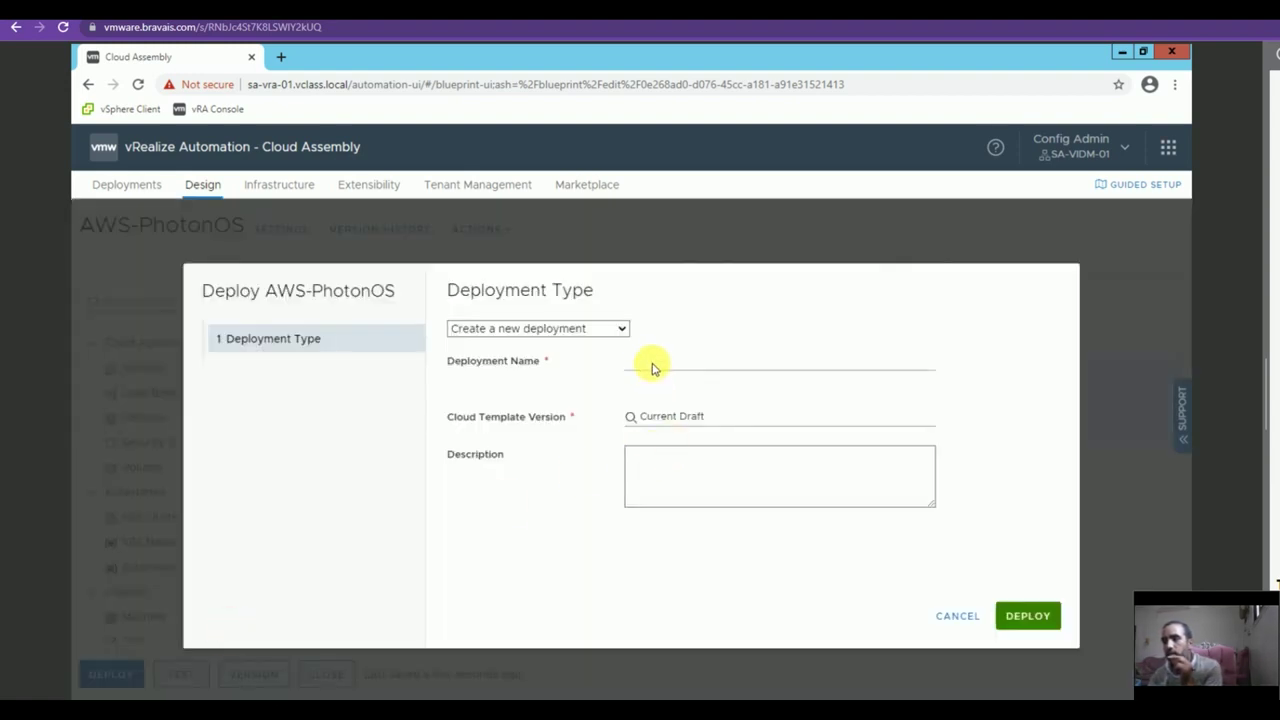
# Deploy the template as AWS-PhotonOS and view its machine in the AWS EC2 console.
pyautogui.click(651, 366)
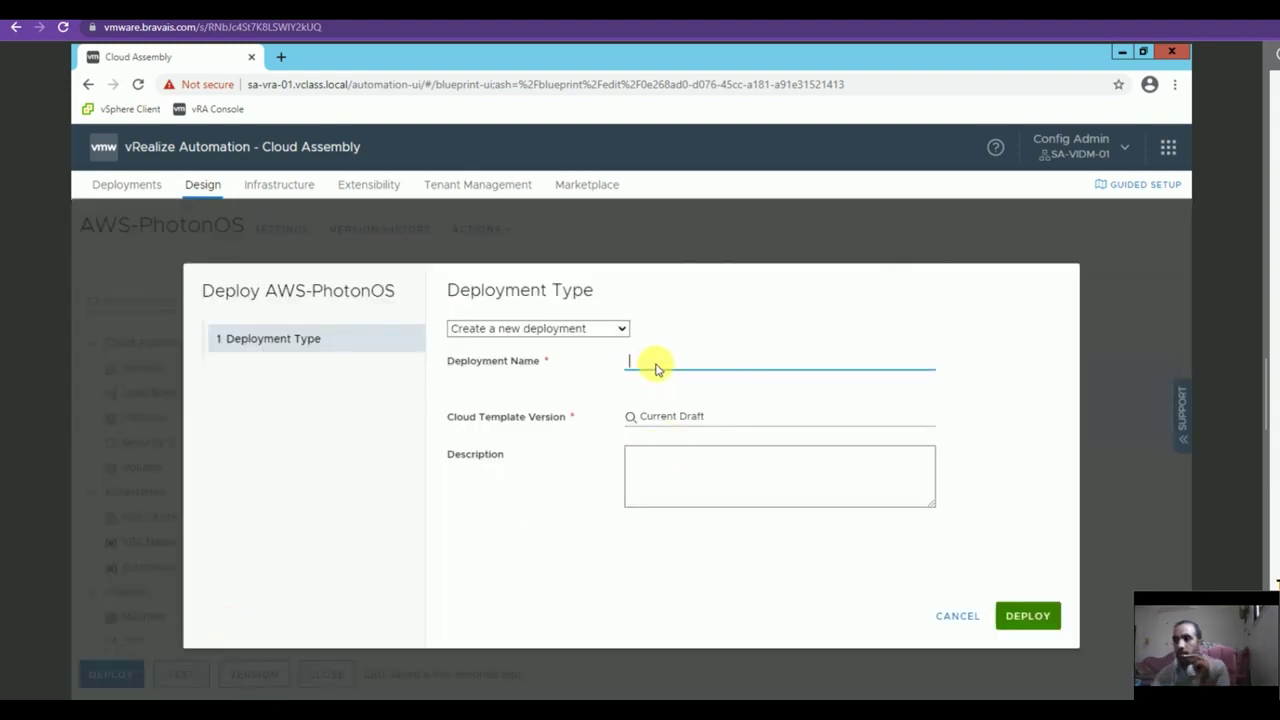
pyautogui.write('AWS-PhotonOS')
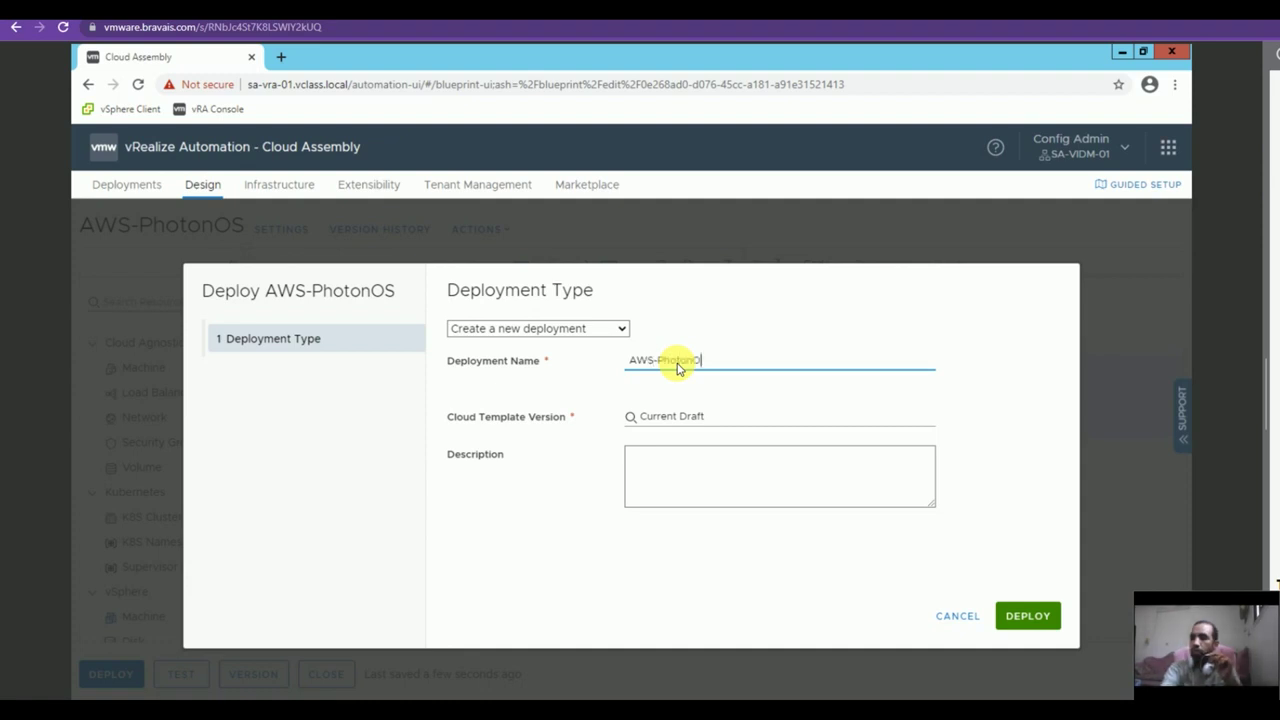
pyautogui.click(1020, 615)
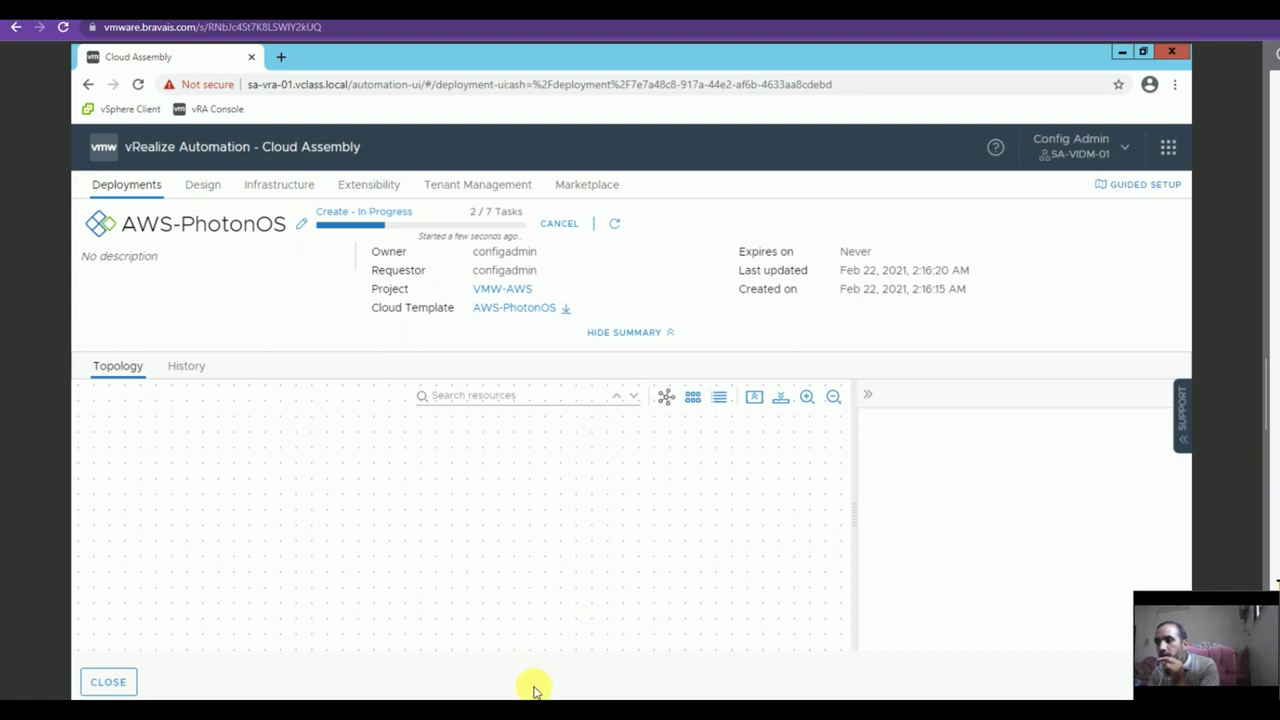
pyautogui.scroll(-3, 1071, 620)
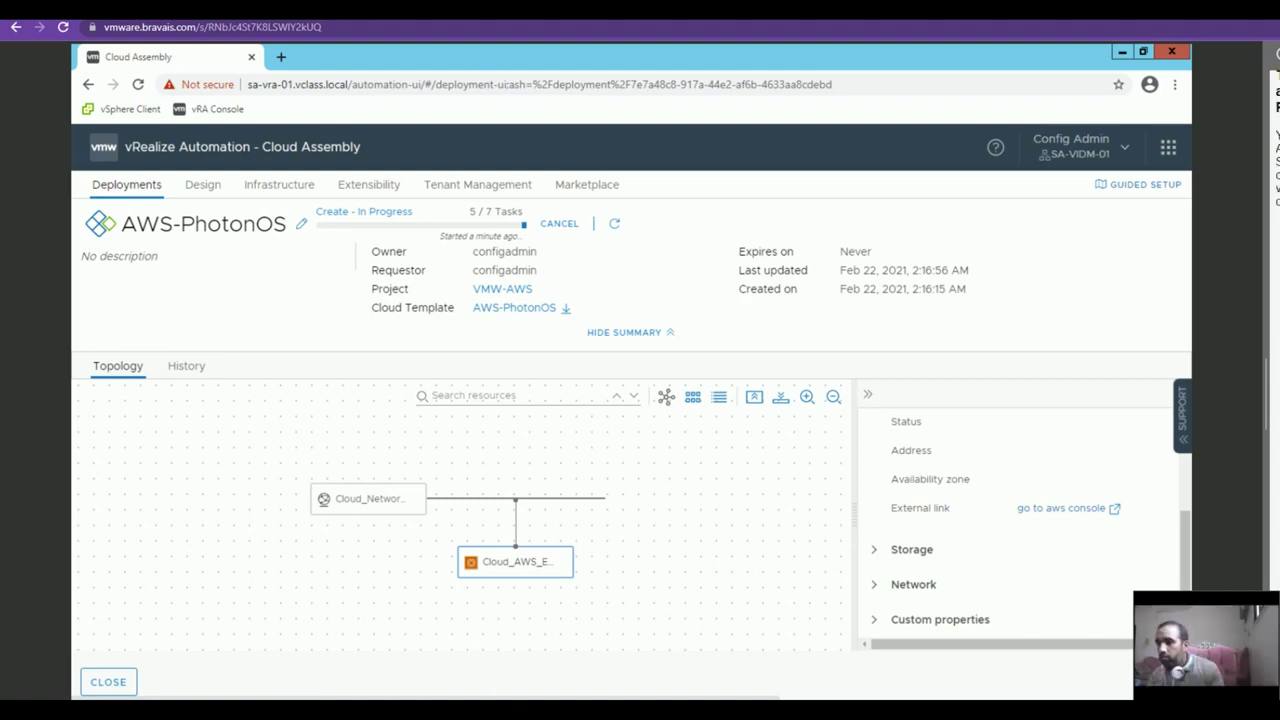
pyautogui.click(1065, 508)
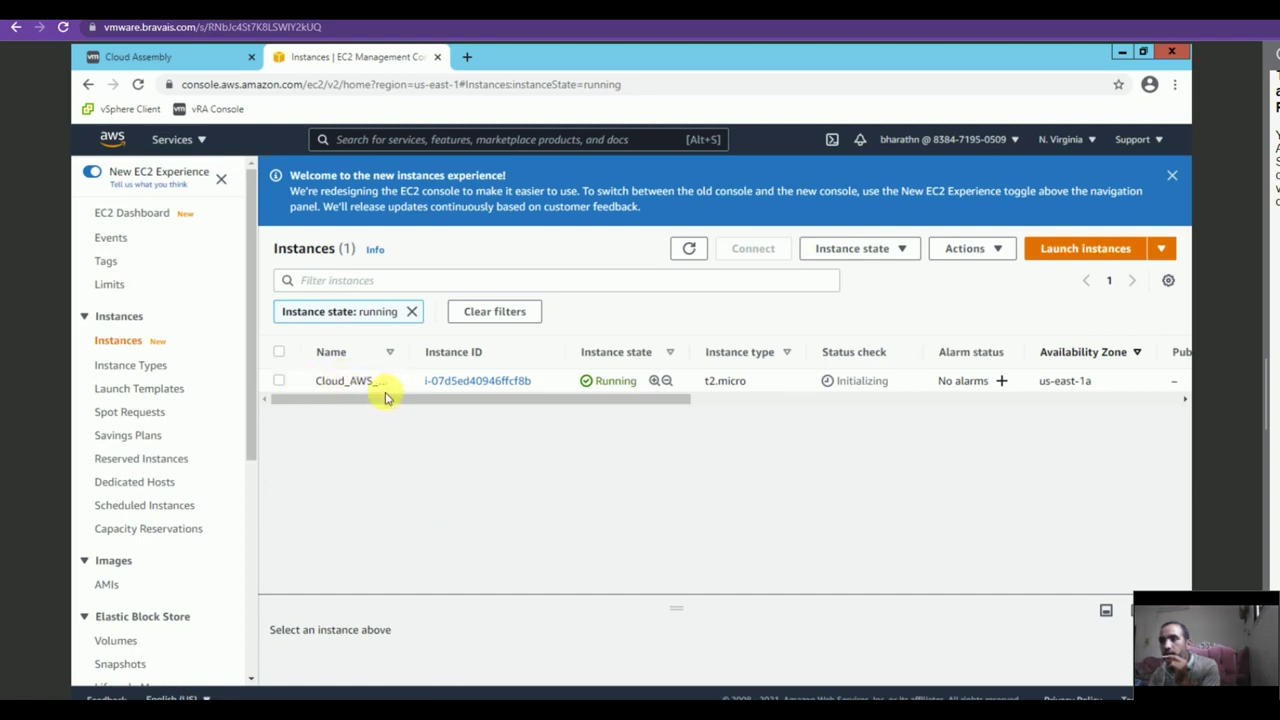
# Check the N. Virginia region list, then return to the Create Successful AWS-PhotonOS deployment.
pyautogui.click(1064, 139)
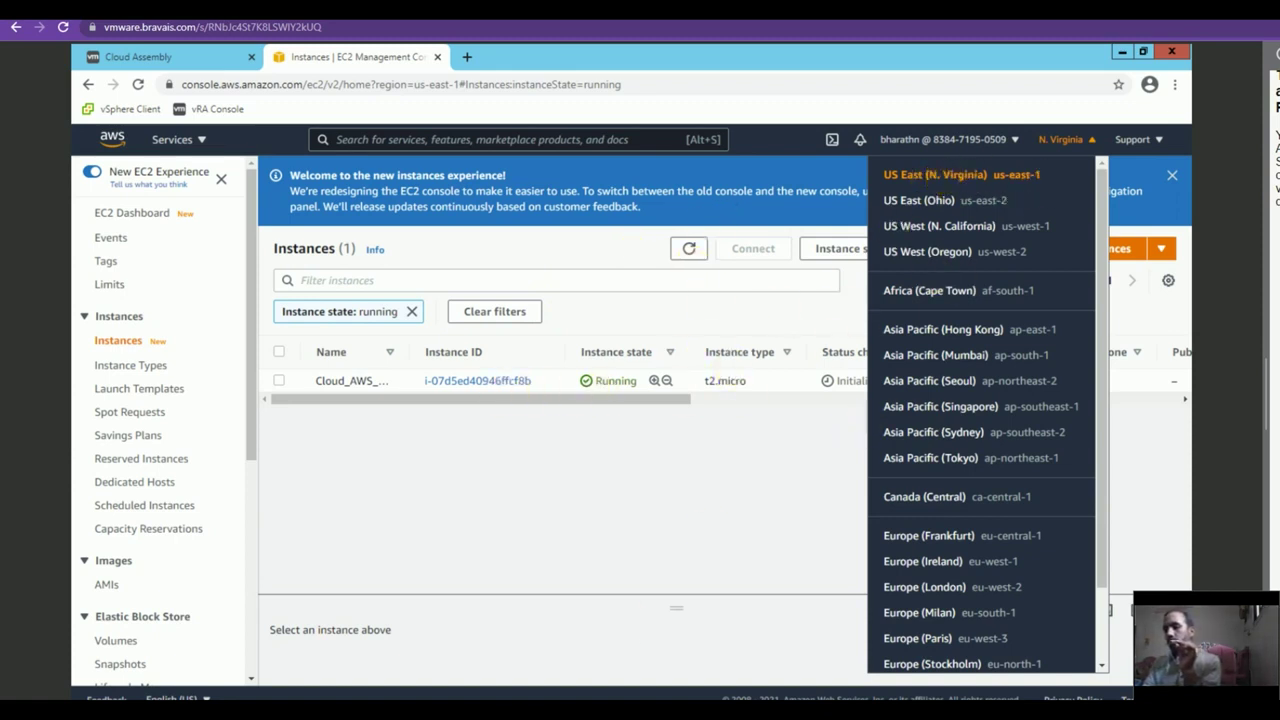
pyautogui.click(190, 58)
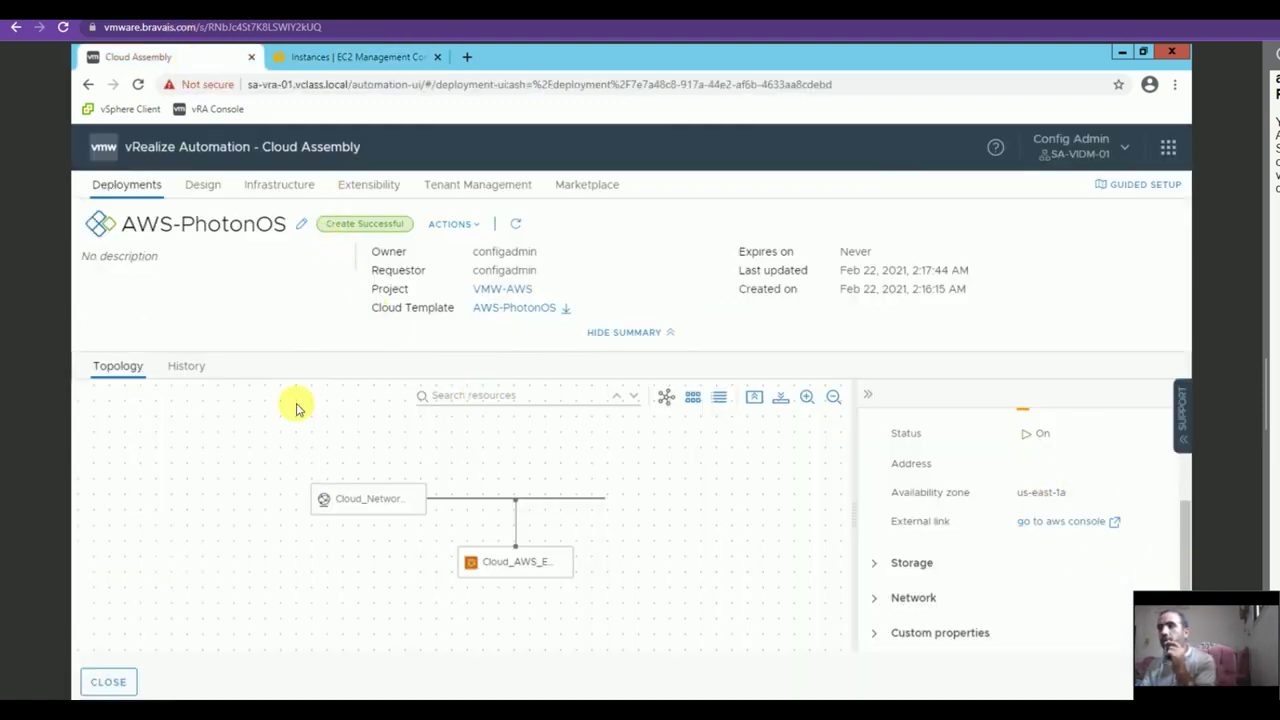
# Close the deployment details, sign in to the vRA console, and open Cloud Assembly's Infrastructure page.
pyautogui.click(125, 683)
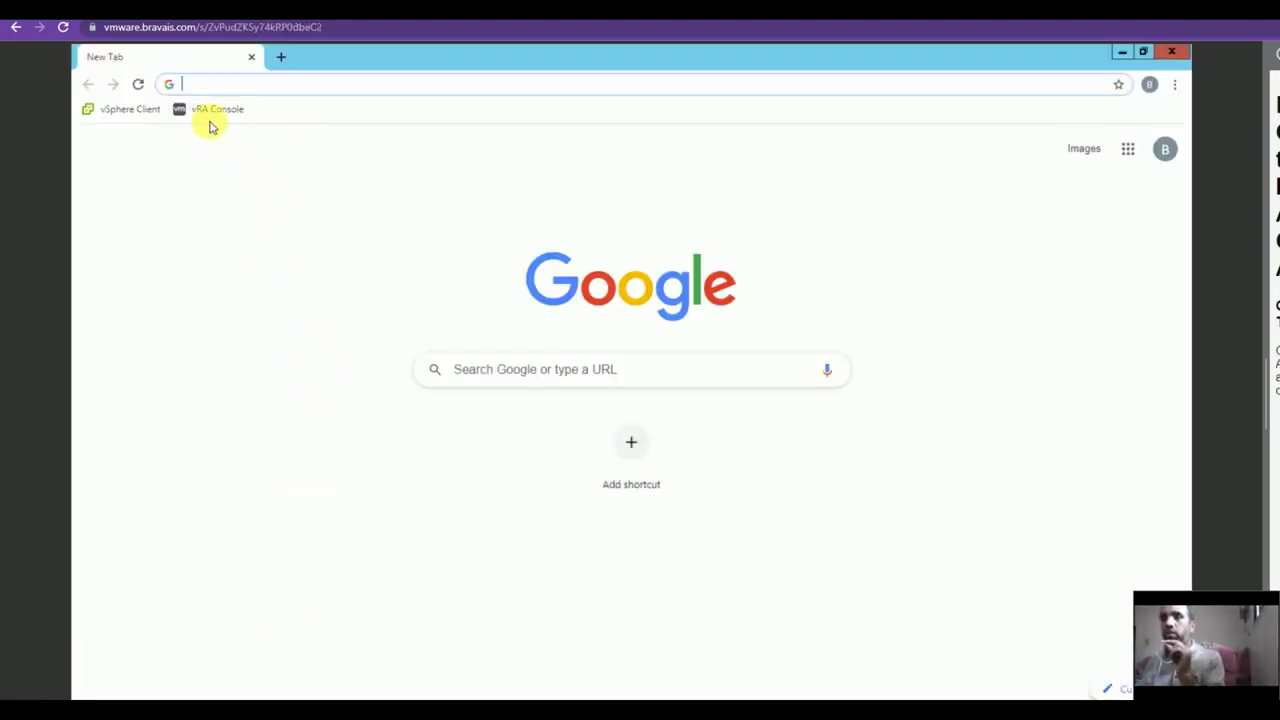
pyautogui.click(212, 110)
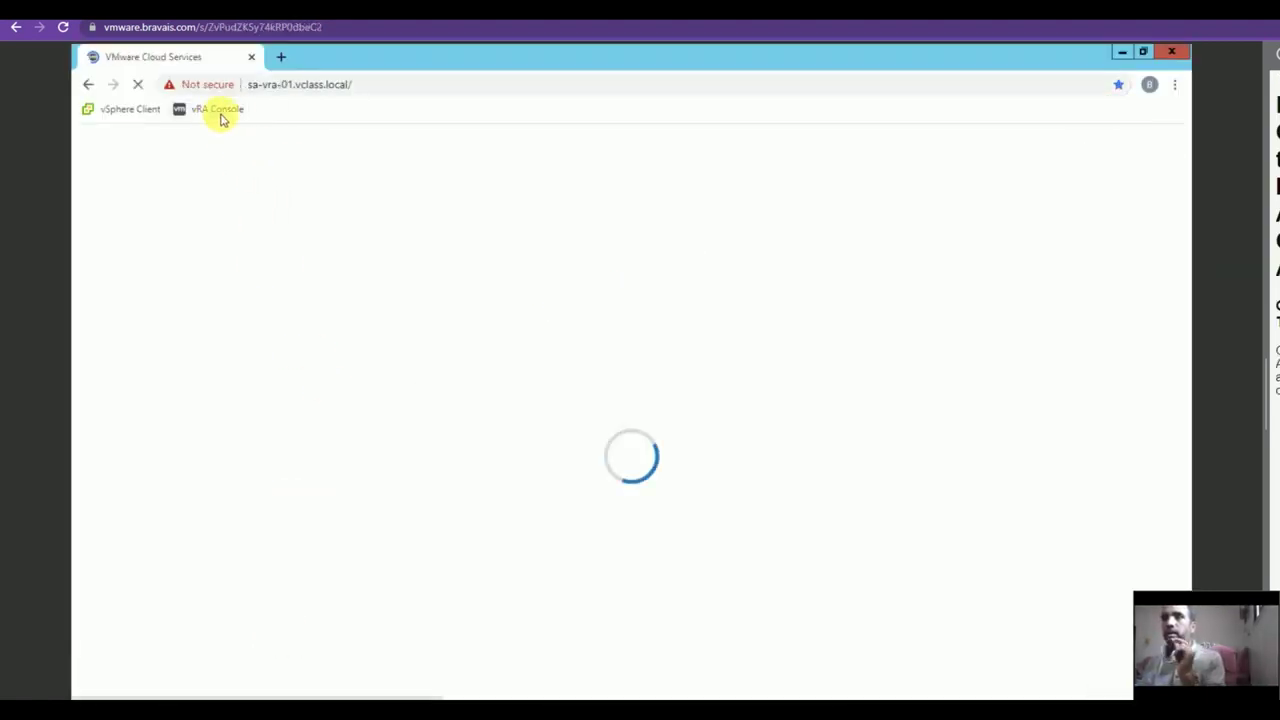
pyautogui.click(281, 487)
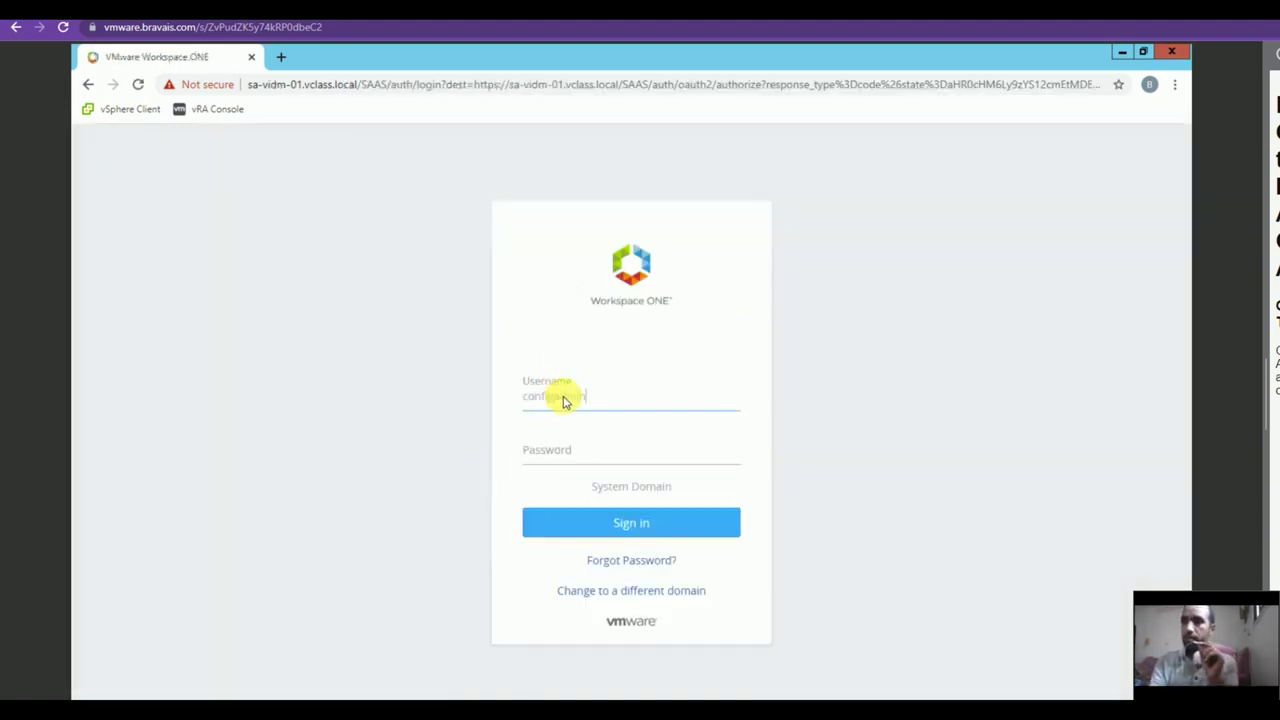
pyautogui.click(531, 450)
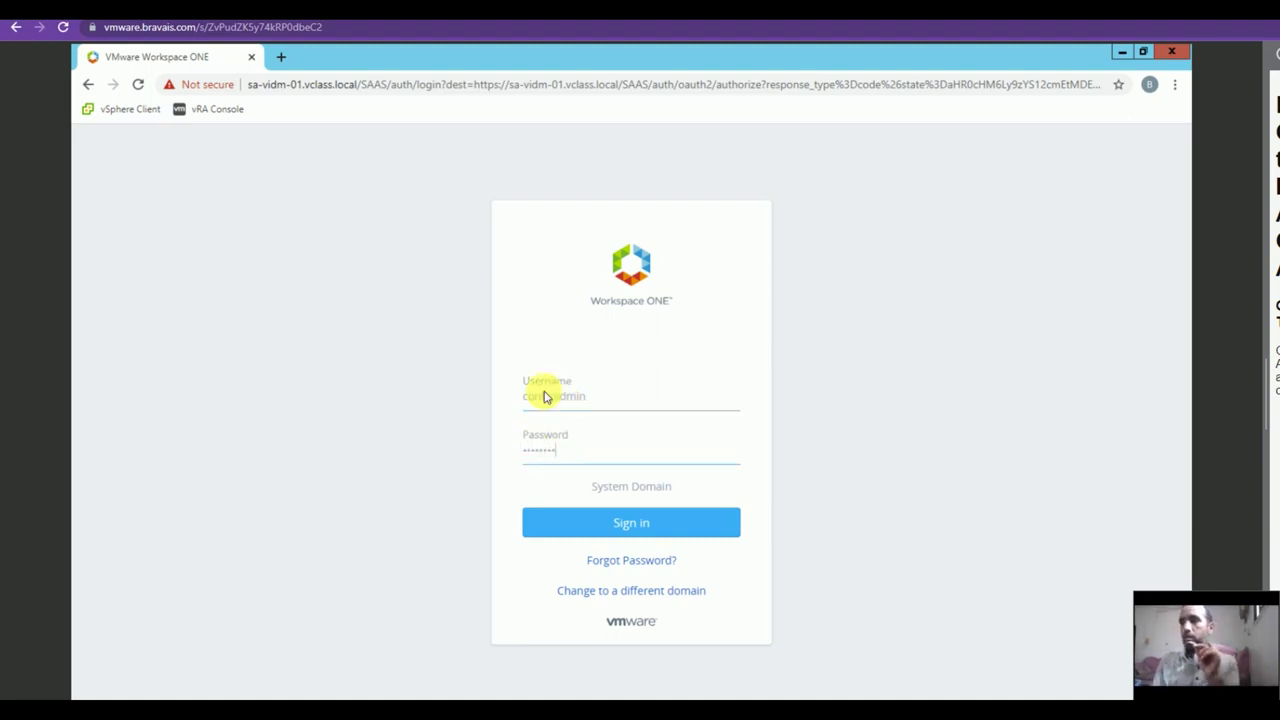
pyautogui.click(567, 516)
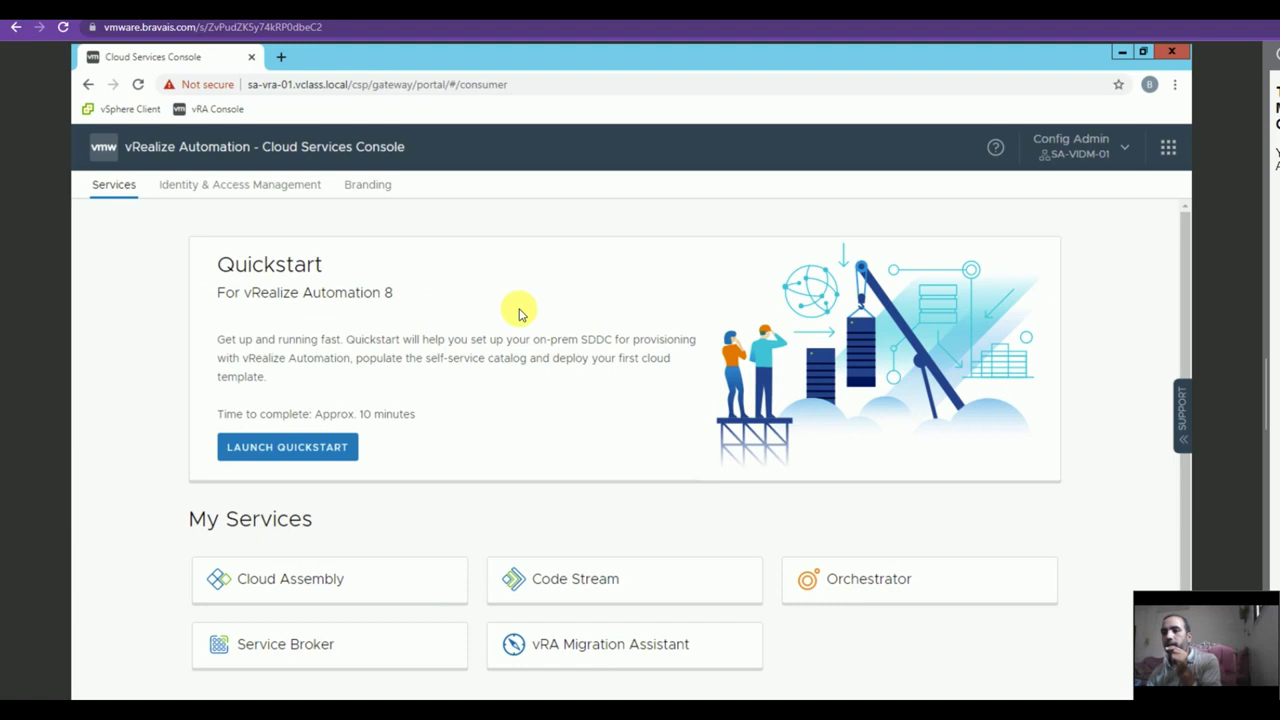
pyautogui.click(305, 598)
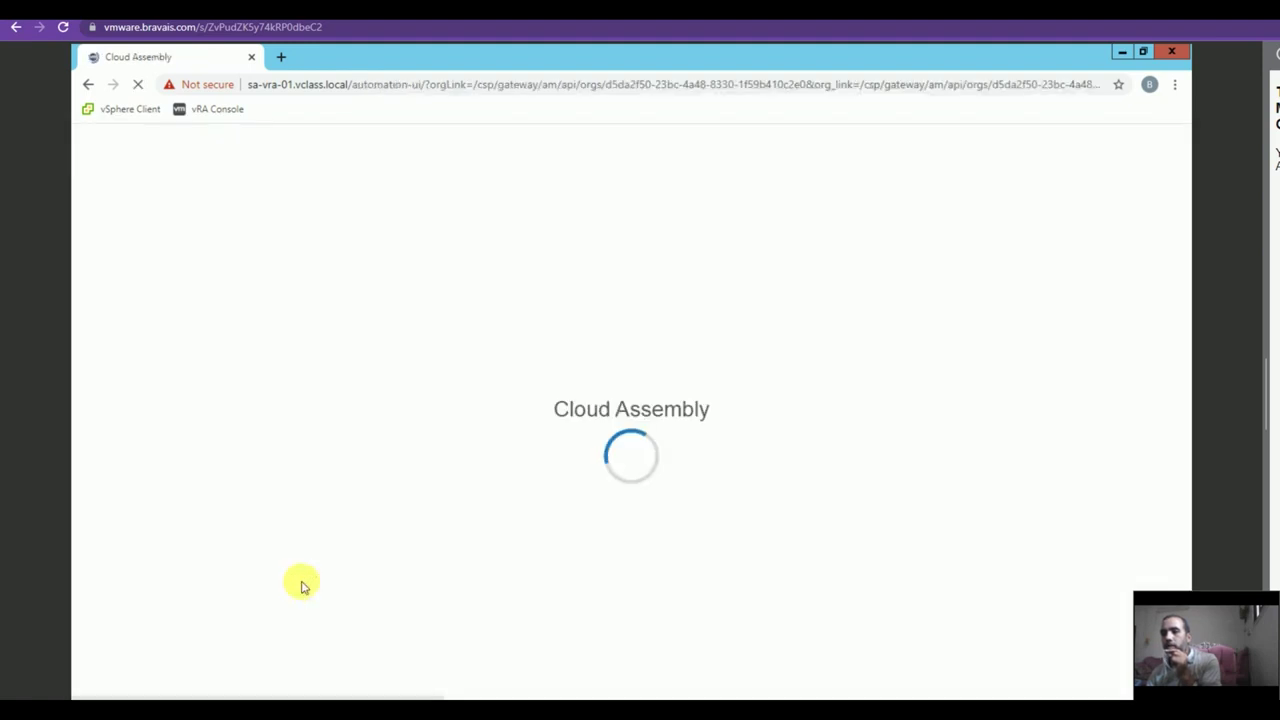
pyautogui.click(283, 188)
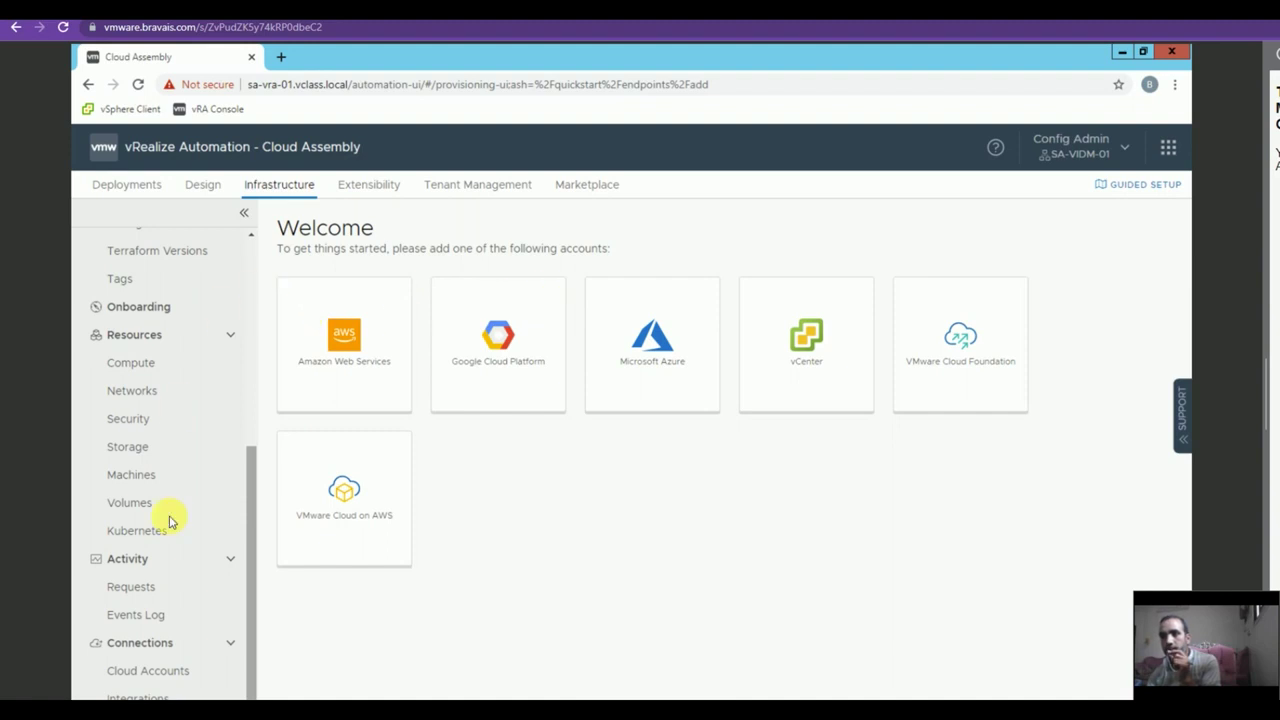
# Start a new Microsoft Azure cloud account and paste in the subscription and tenant IDs.
pyautogui.click(160, 668)
pyautogui.click(335, 261)
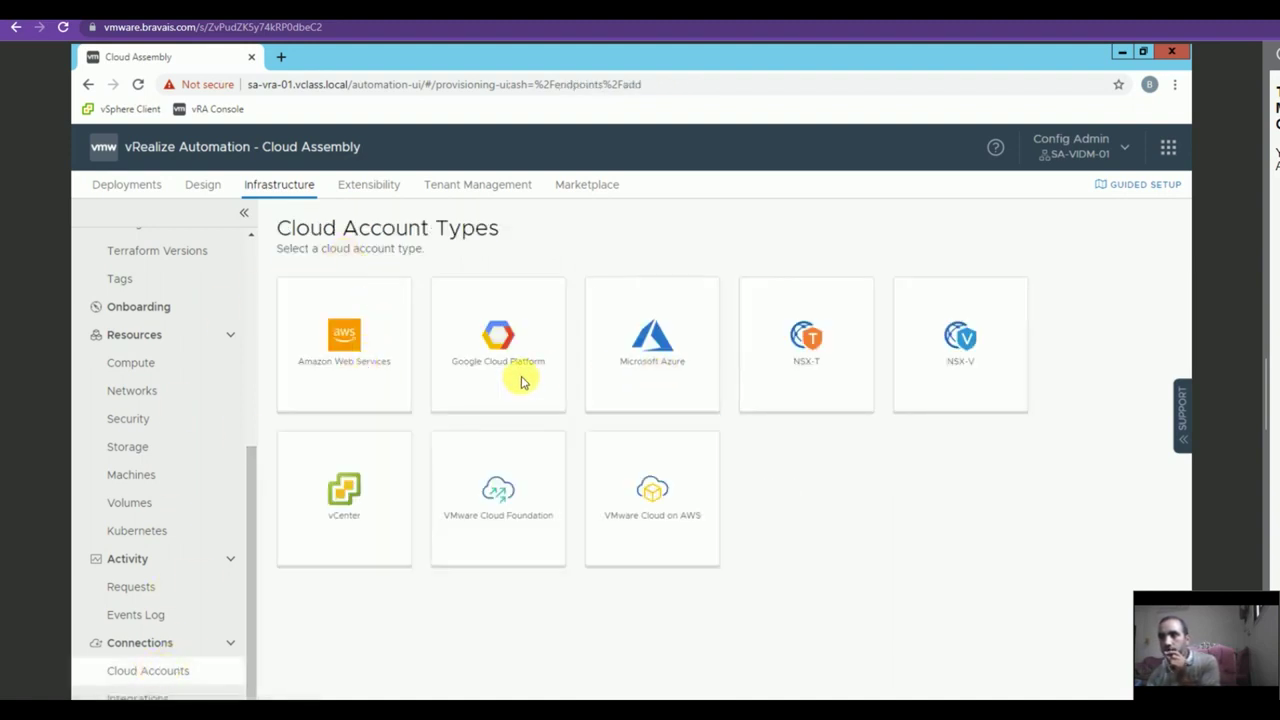
pyautogui.click(612, 336)
pyautogui.click(463, 266)
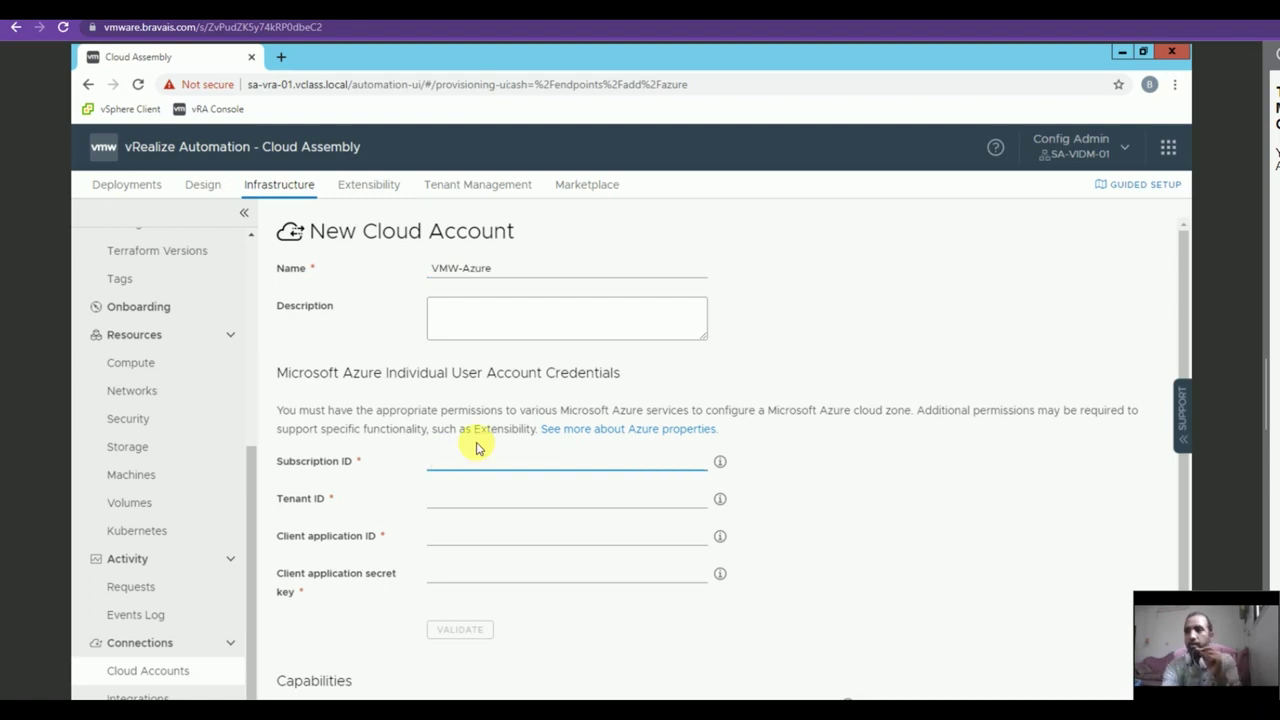
pyautogui.write('77ec0351-2d26-46b8-9c17-0c0aa8aed78a')
pyautogui.click(462, 505)
pyautogui.write('b39138ca-3cee-4b4a-a4d6-cd83d9dd62f0')
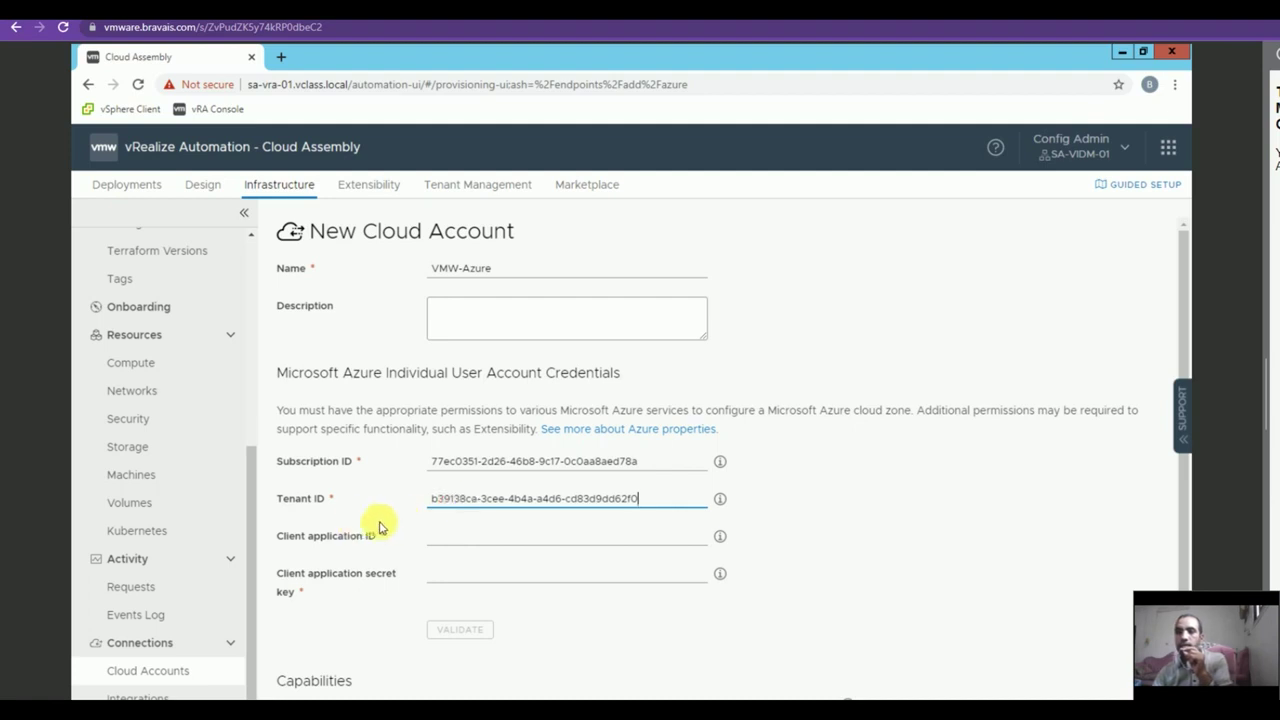
# Paste the client application ID and secret key, validate the credentials, and allow East US provisioning.
pyautogui.click(470, 527)
pyautogui.hotkey('ctrl', 'v')
pyautogui.click(458, 568)
pyautogui.hotkey('ctrl', 'v')
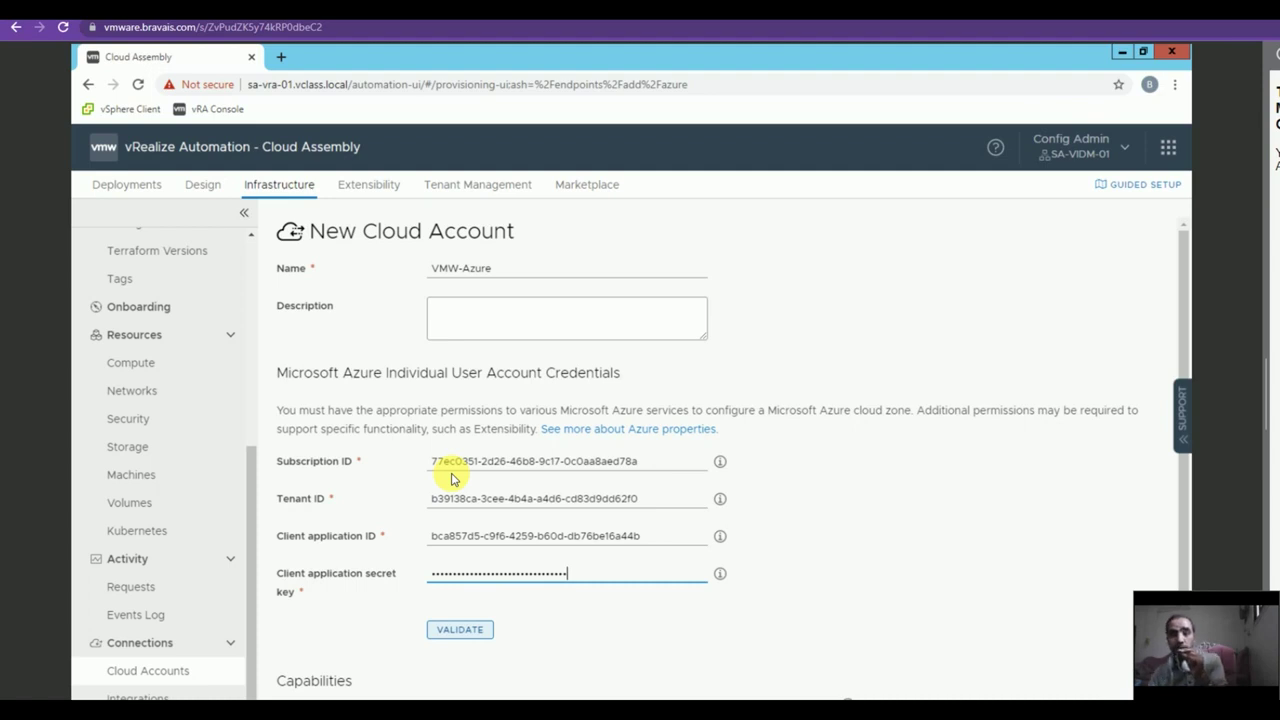
pyautogui.click(440, 629)
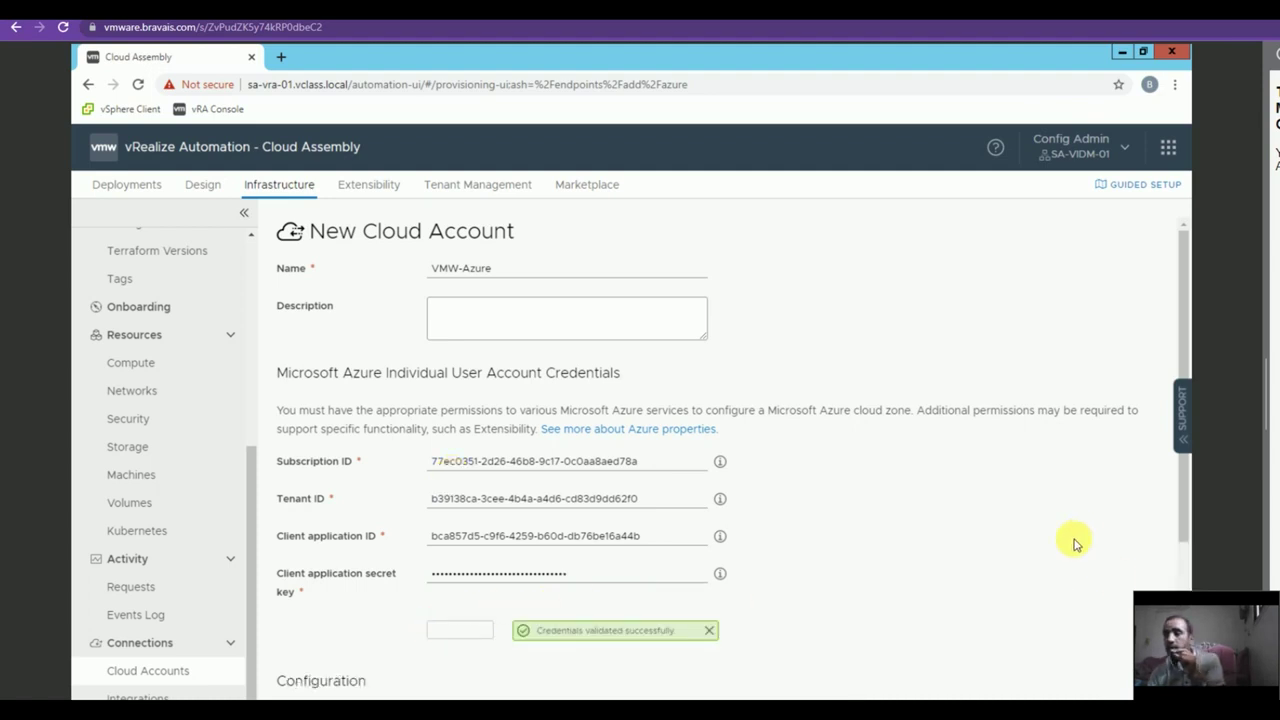
pyautogui.scroll(-3, 1075, 543)
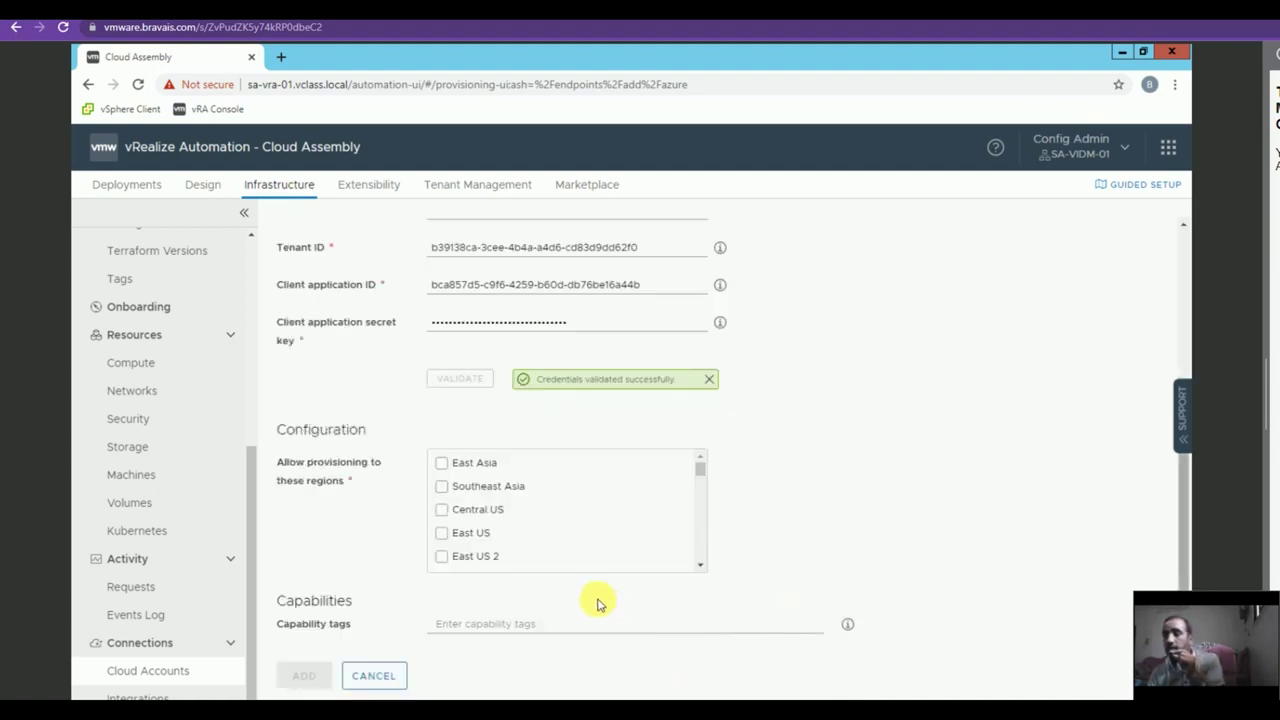
pyautogui.click(443, 533)
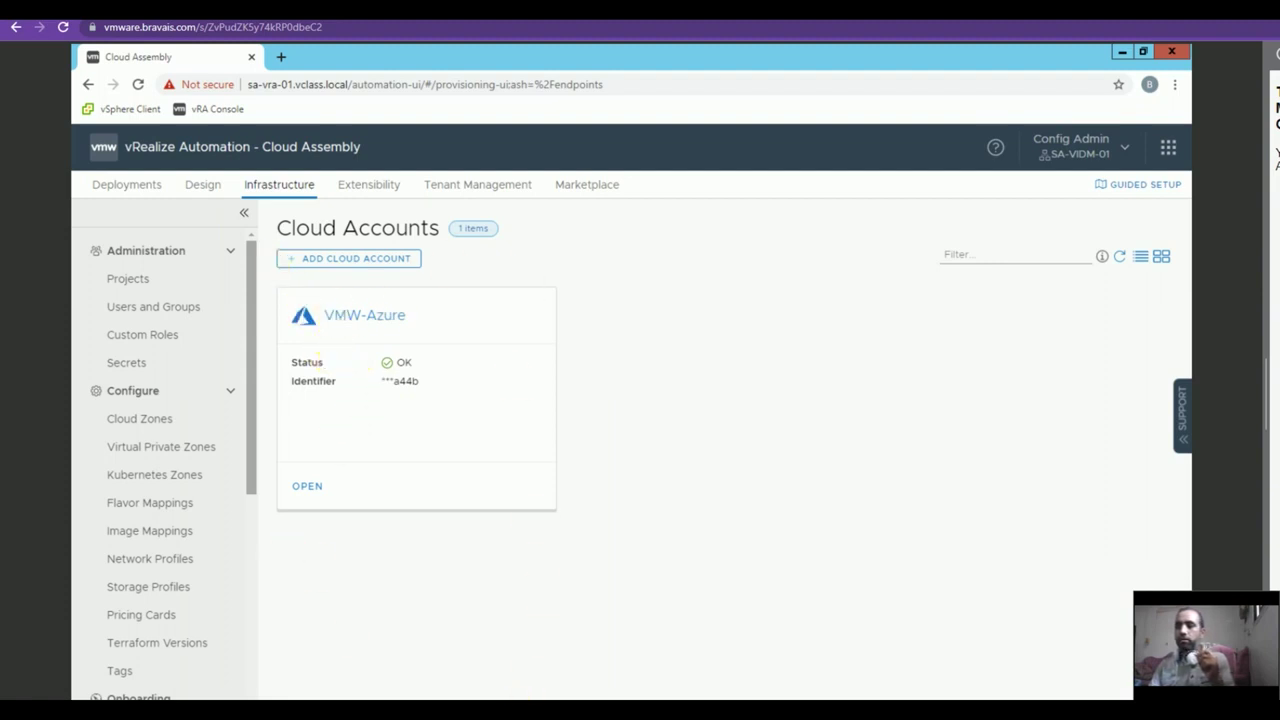
# Start a new VMW-Azure project and add the configuration admin user to it.
pyautogui.click(127, 280)
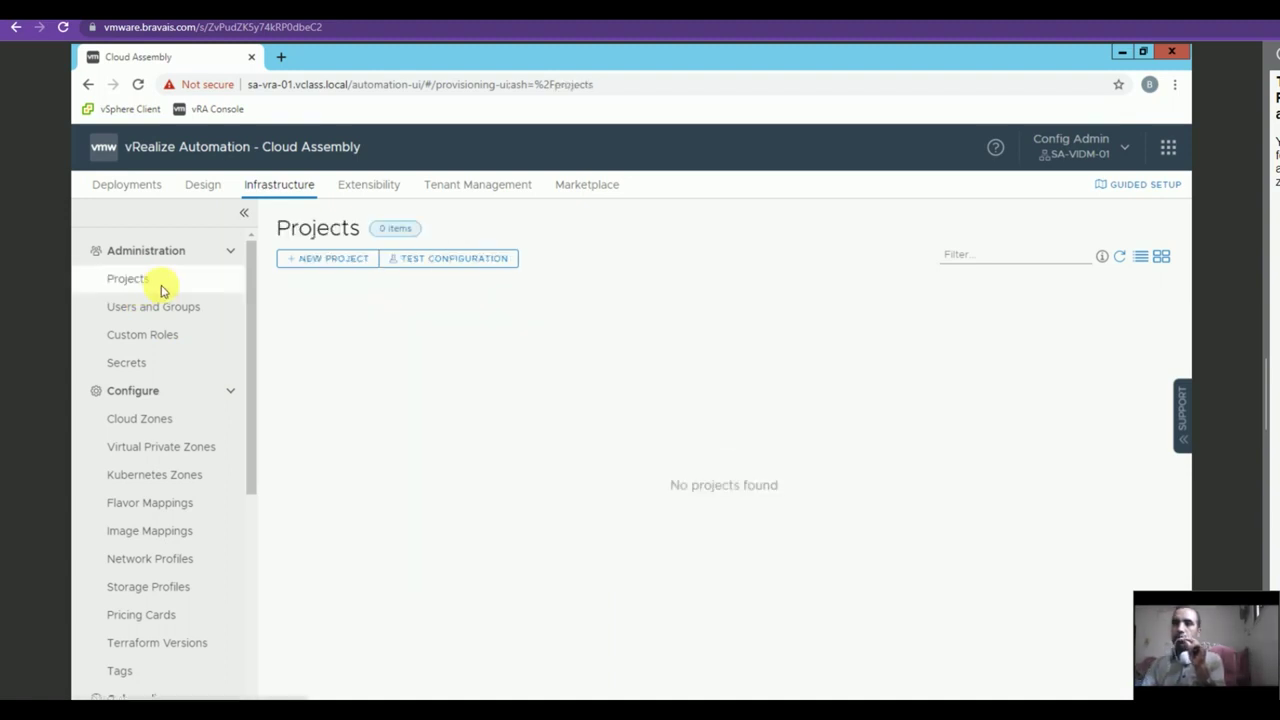
pyautogui.click(352, 264)
pyautogui.click(461, 296)
pyautogui.write('v')
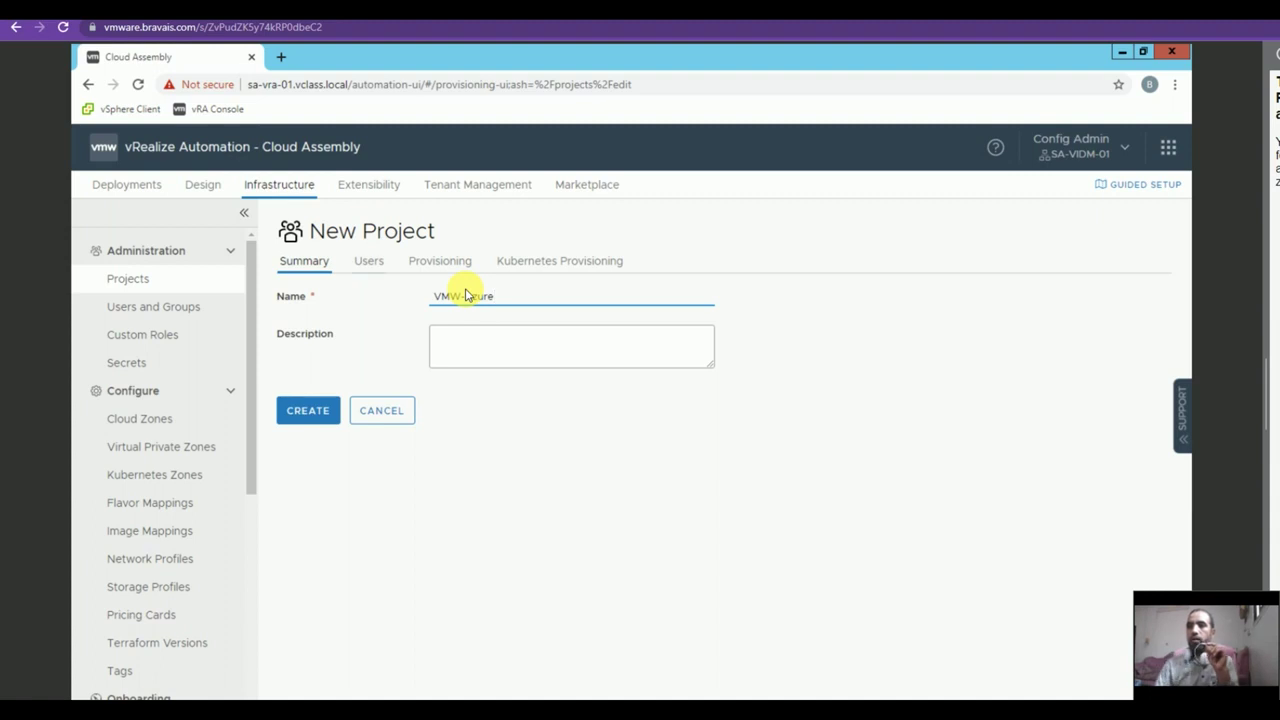
pyautogui.click(368, 261)
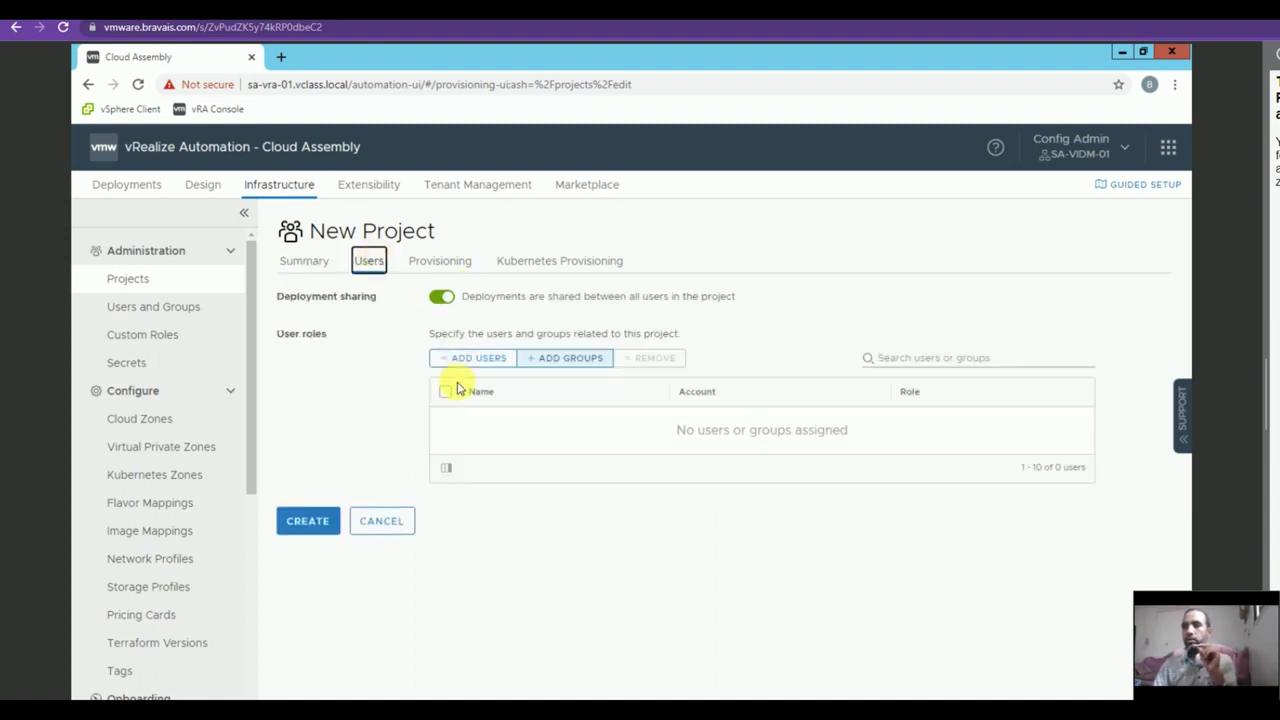
pyautogui.click(470, 358)
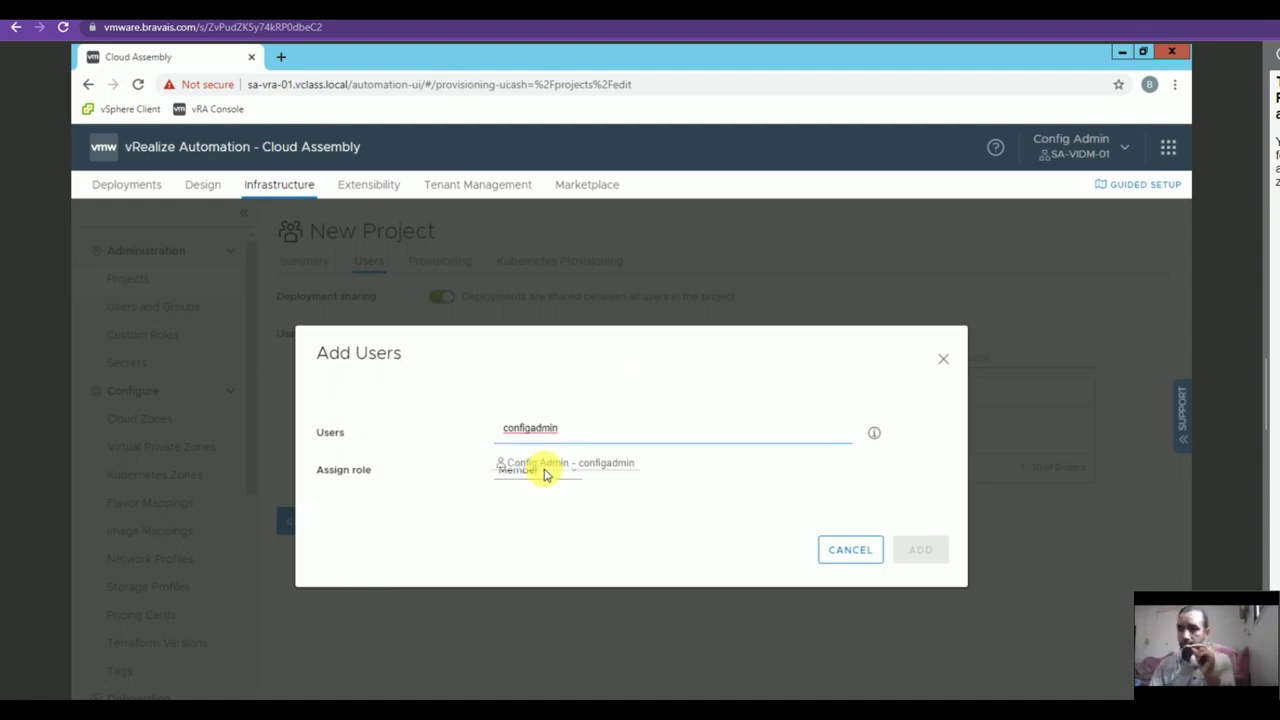
pyautogui.click(571, 459)
pyautogui.click(943, 557)
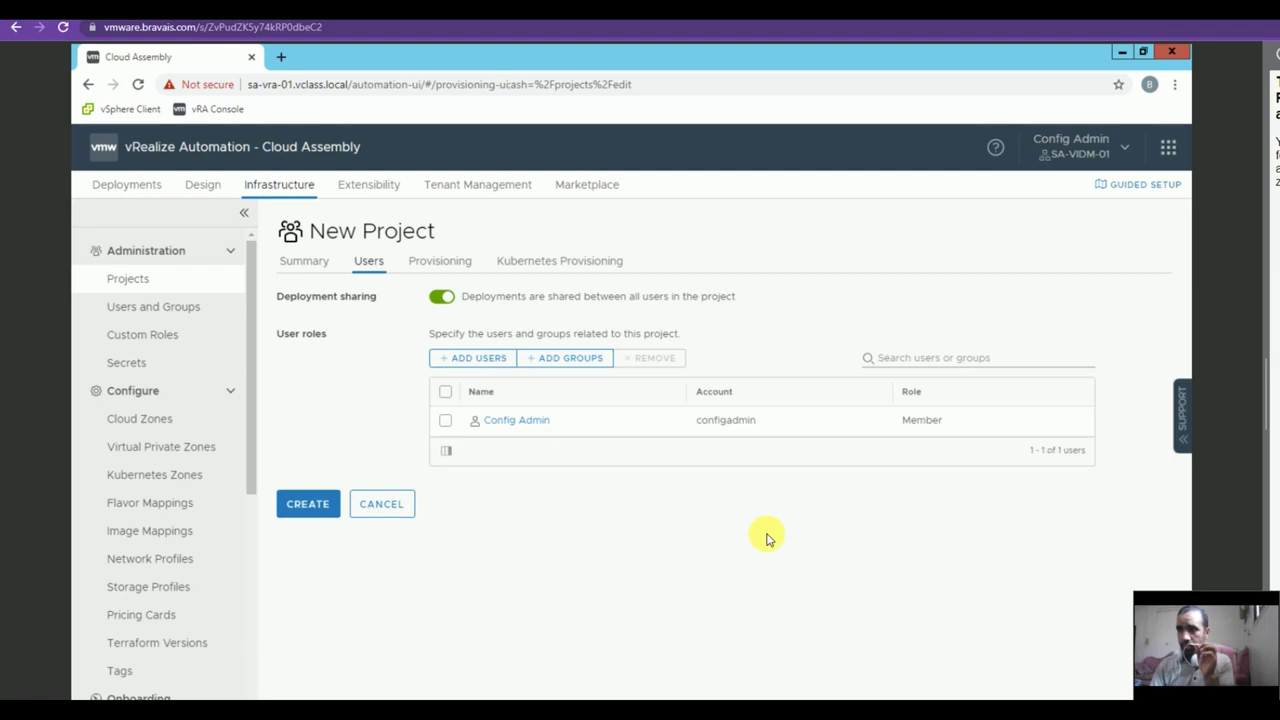
# Add the VMW-Azure / East US cloud zone to the project's provisioning and create it.
pyautogui.click(427, 263)
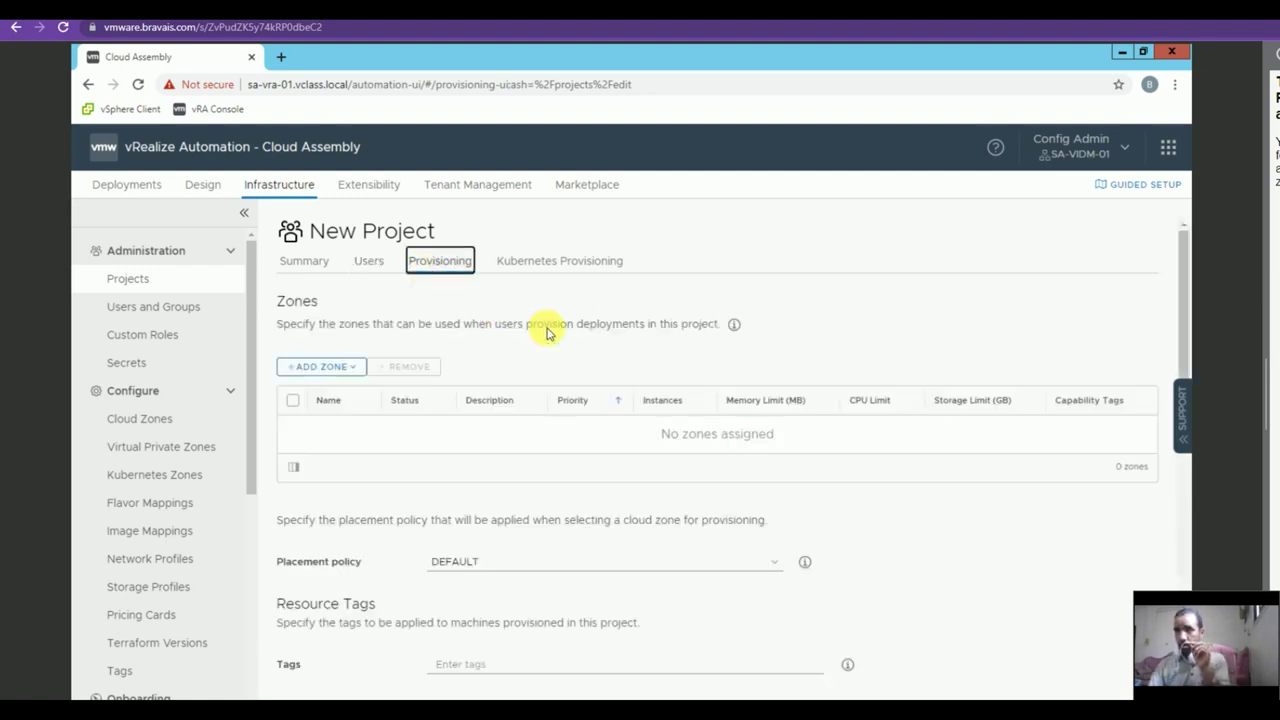
pyautogui.click(331, 368)
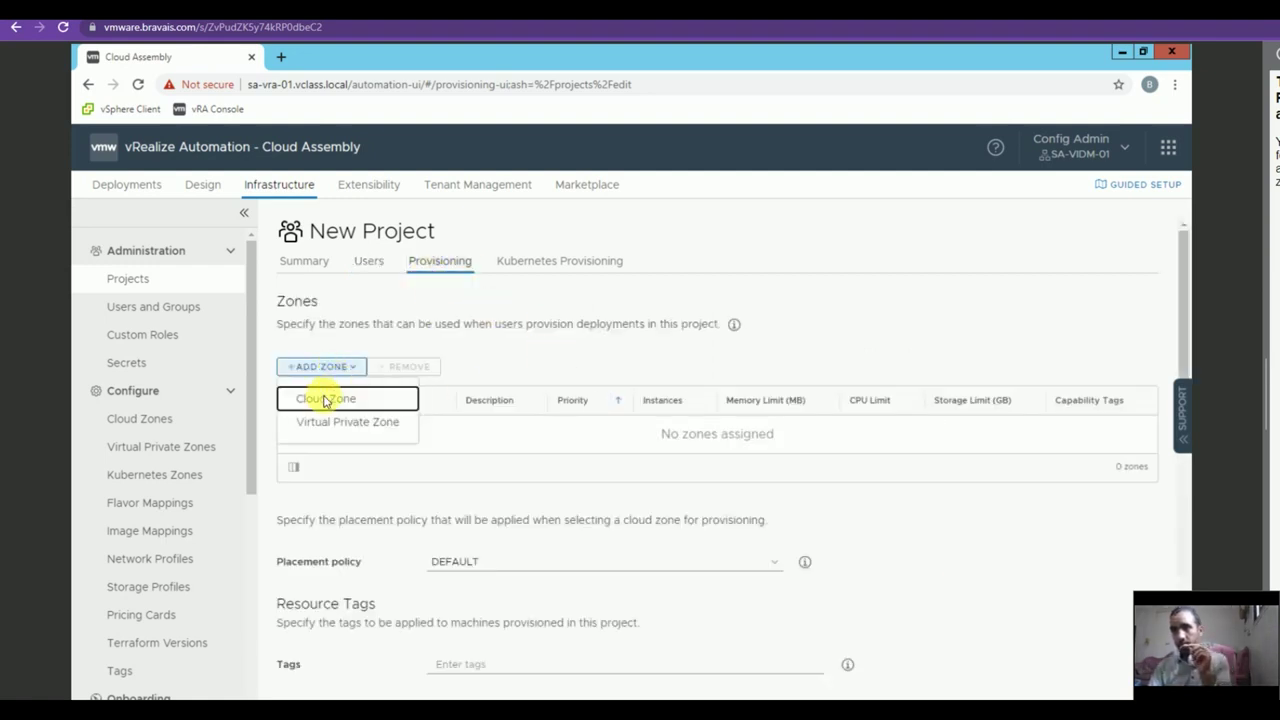
pyautogui.click(357, 400)
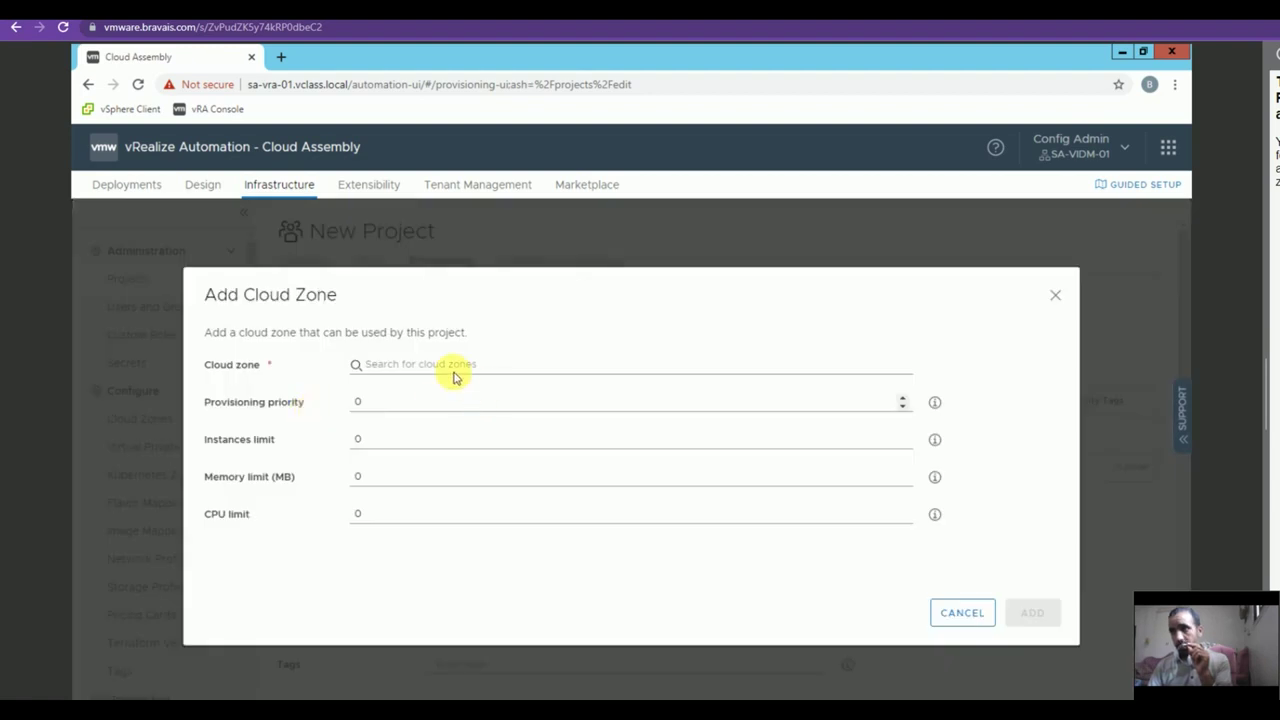
pyautogui.click(440, 372)
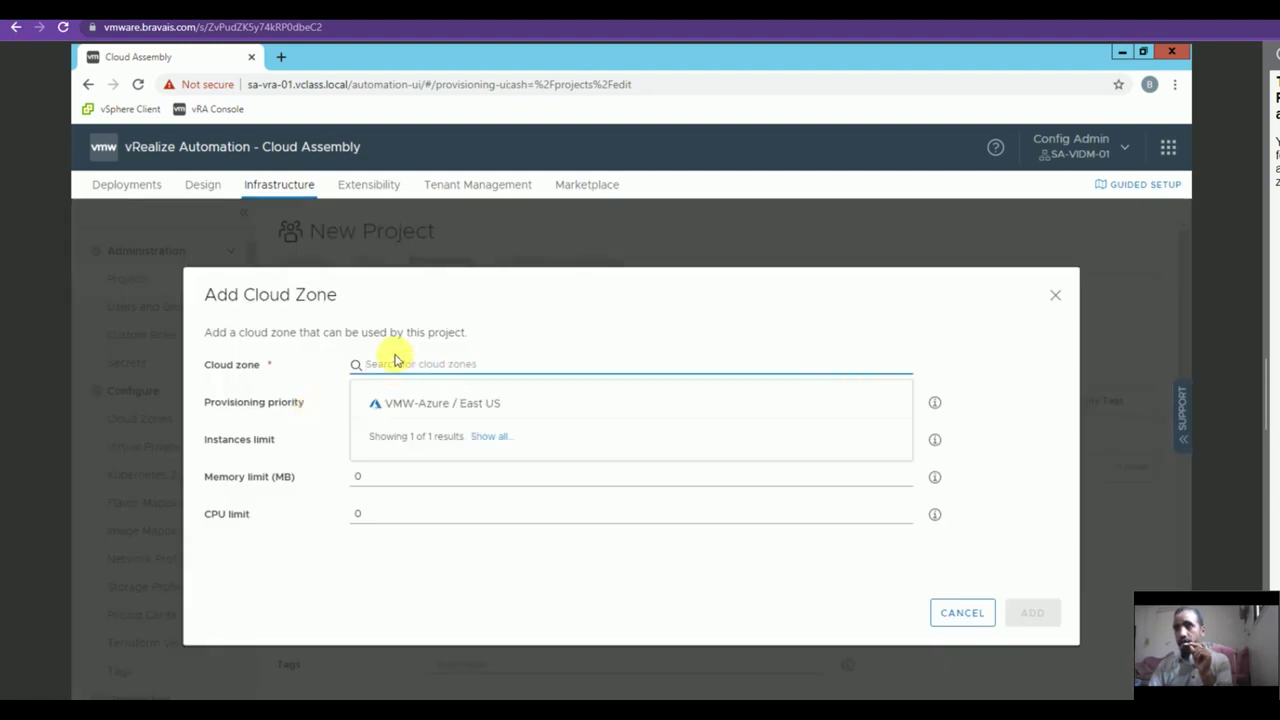
pyautogui.click(405, 410)
pyautogui.click(1030, 613)
pyautogui.scroll(-8, 1020, 615)
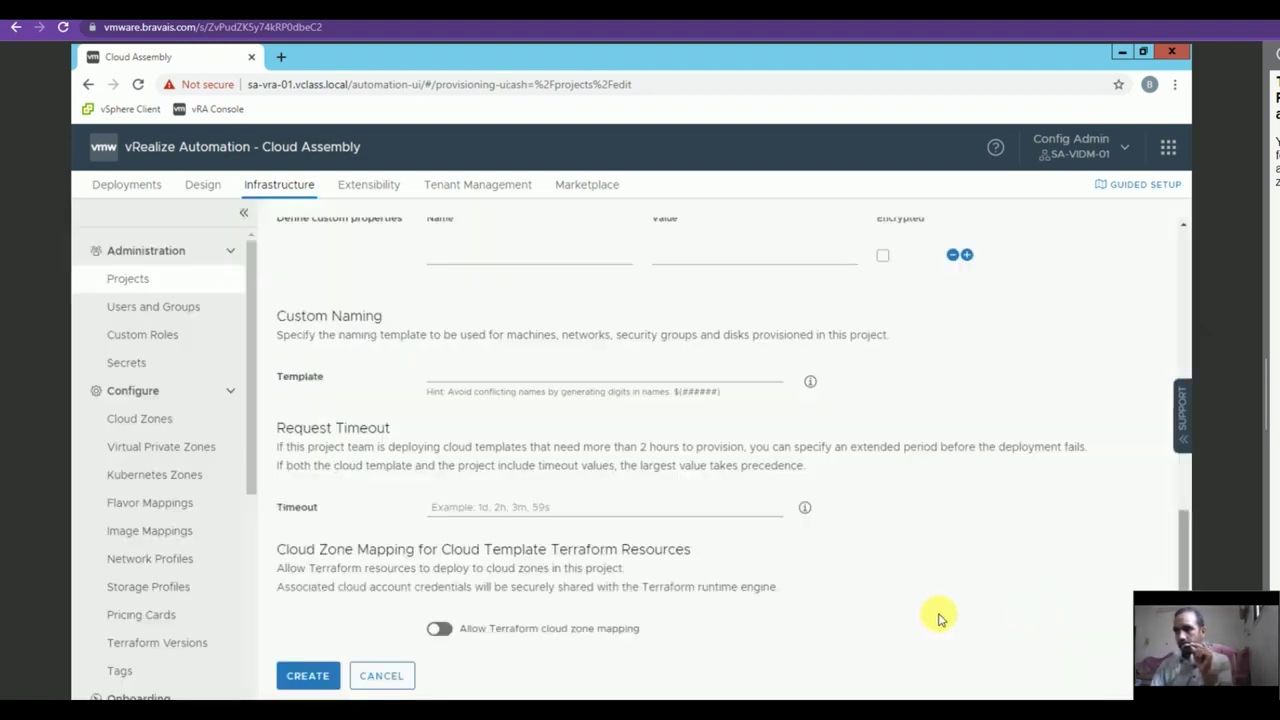
pyautogui.click(309, 676)
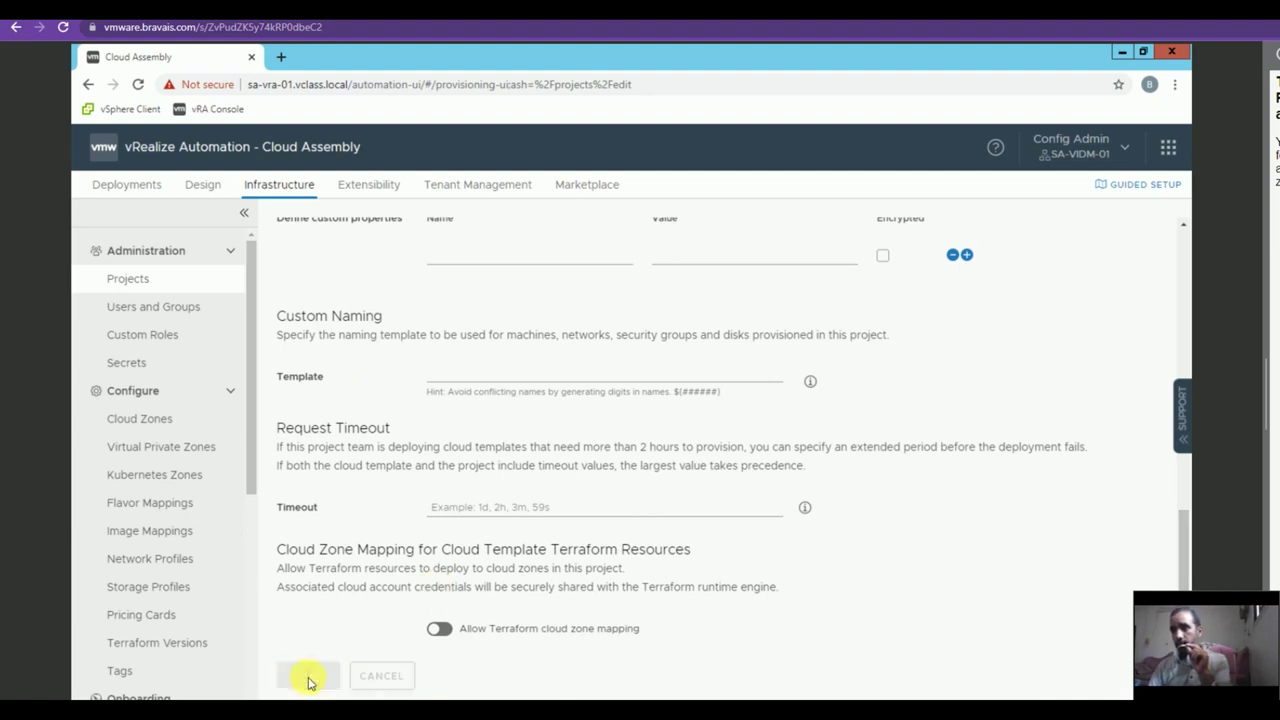
# Create flavor mapping Azure-Small mapping VMW-Azure / East US to Standard_B1s.
pyautogui.click(200, 503)
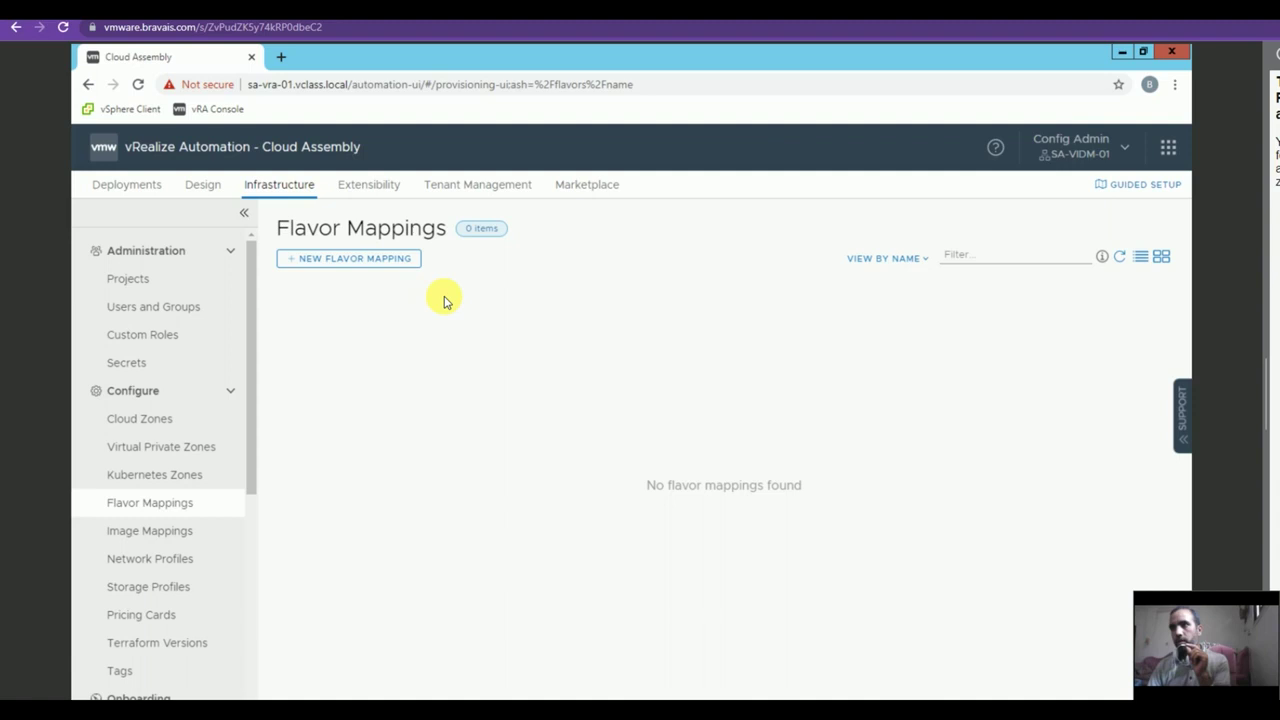
pyautogui.click(309, 259)
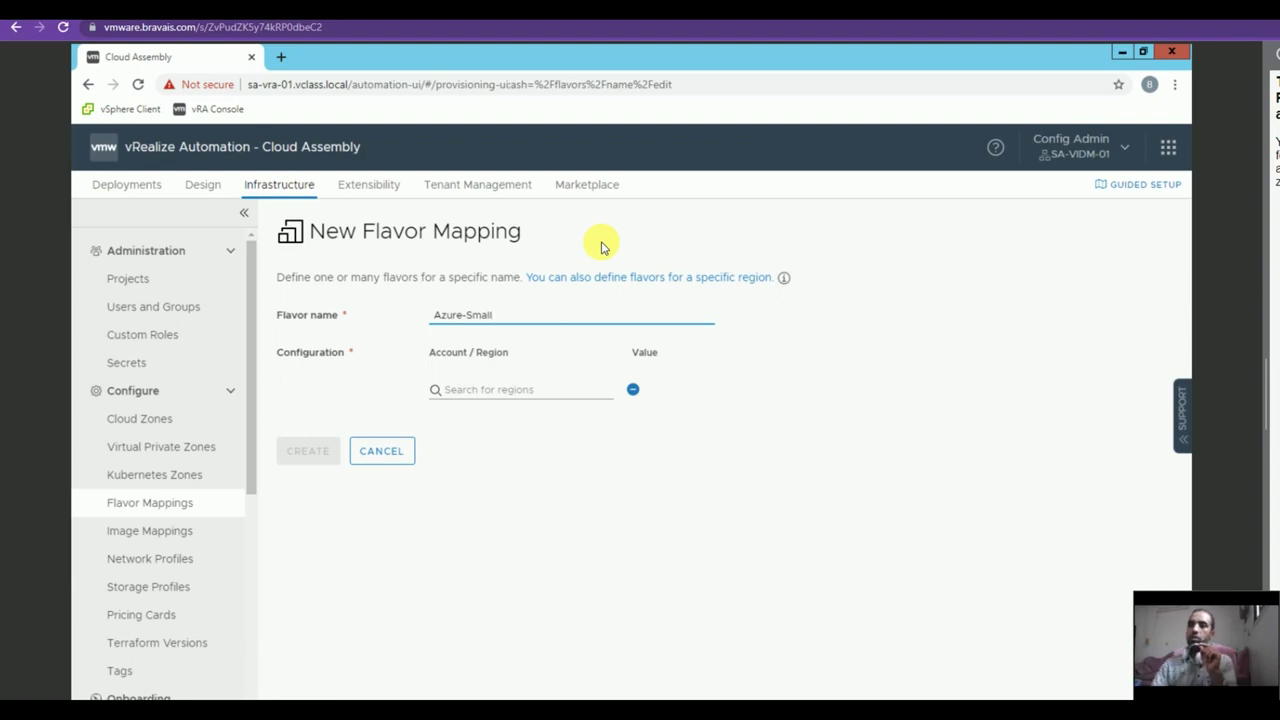
pyautogui.click(569, 390)
pyautogui.click(517, 424)
pyautogui.click(690, 389)
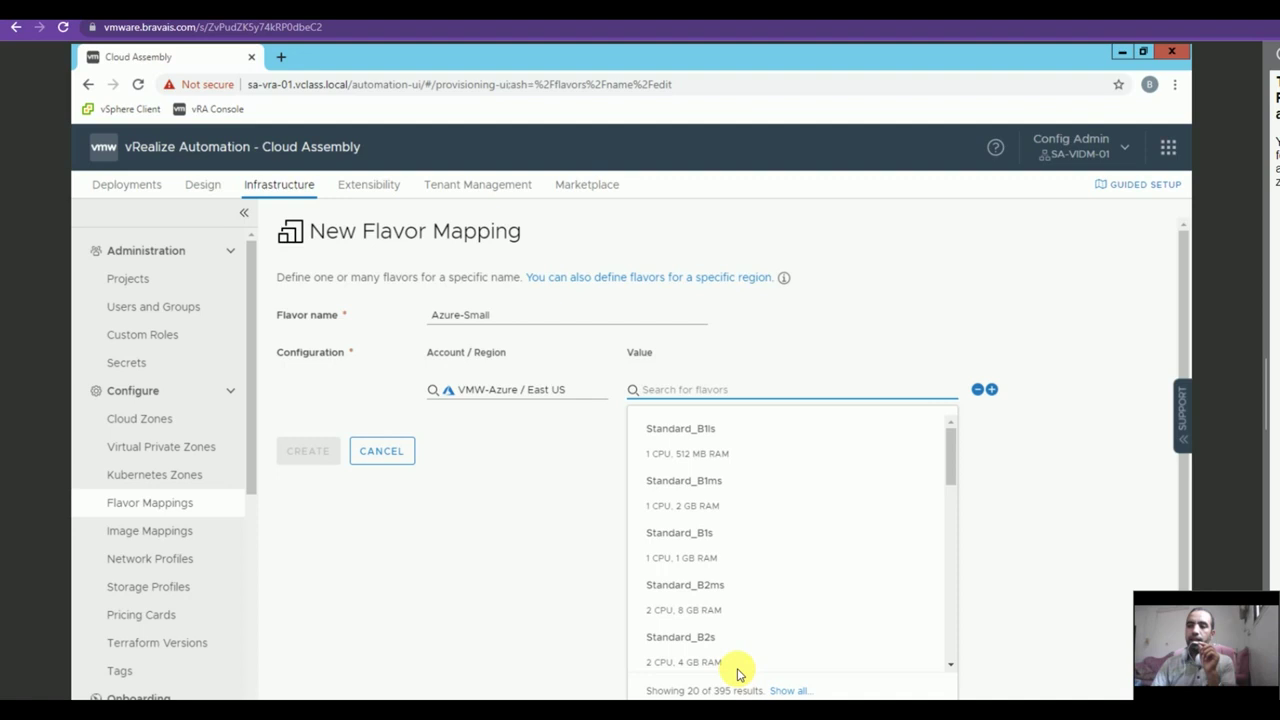
pyautogui.write('B1s')
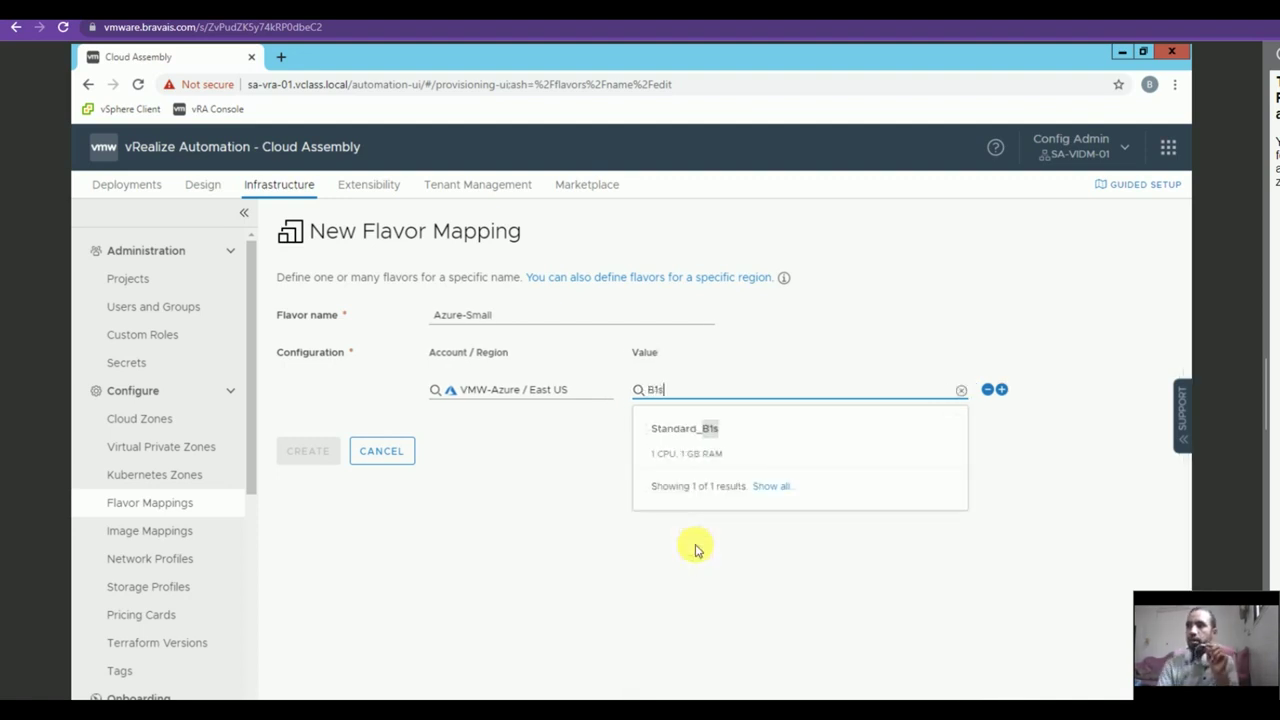
pyautogui.click(733, 430)
pyautogui.click(307, 451)
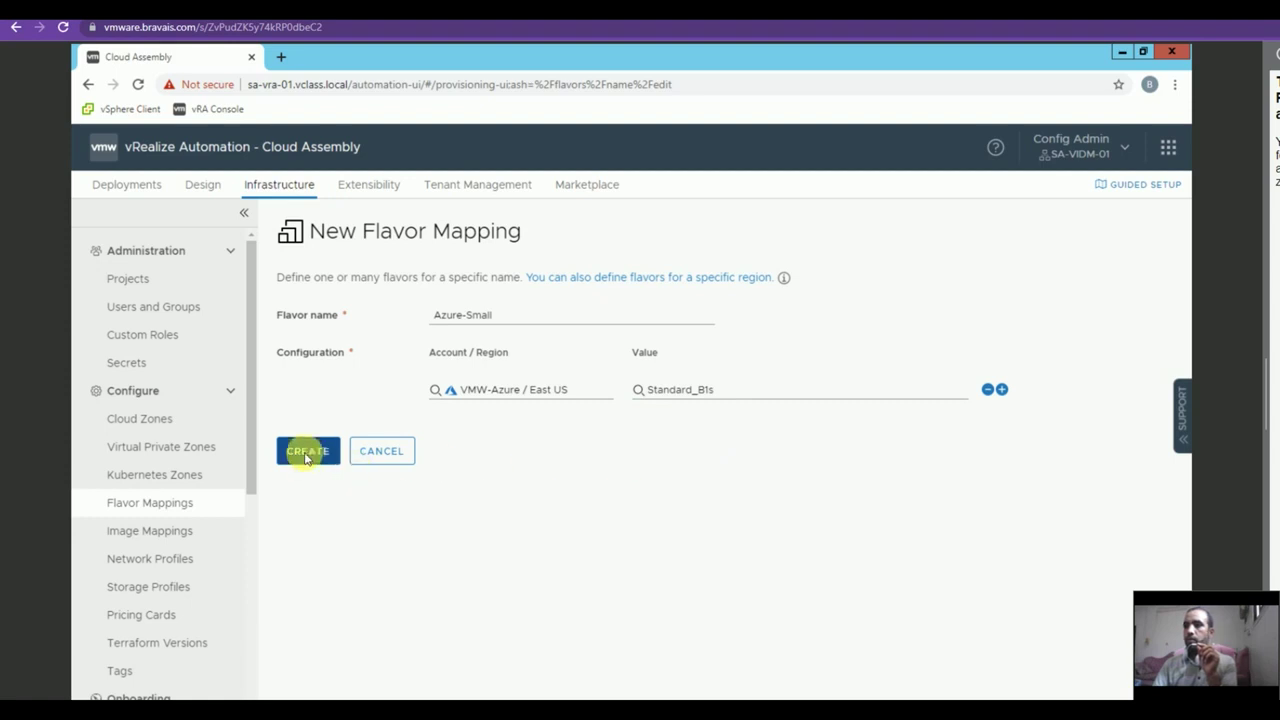
# Create image mapping Azure-PhotonOS with region VMW-Azure / East US and image PhotonOS.
pyautogui.click(133, 531)
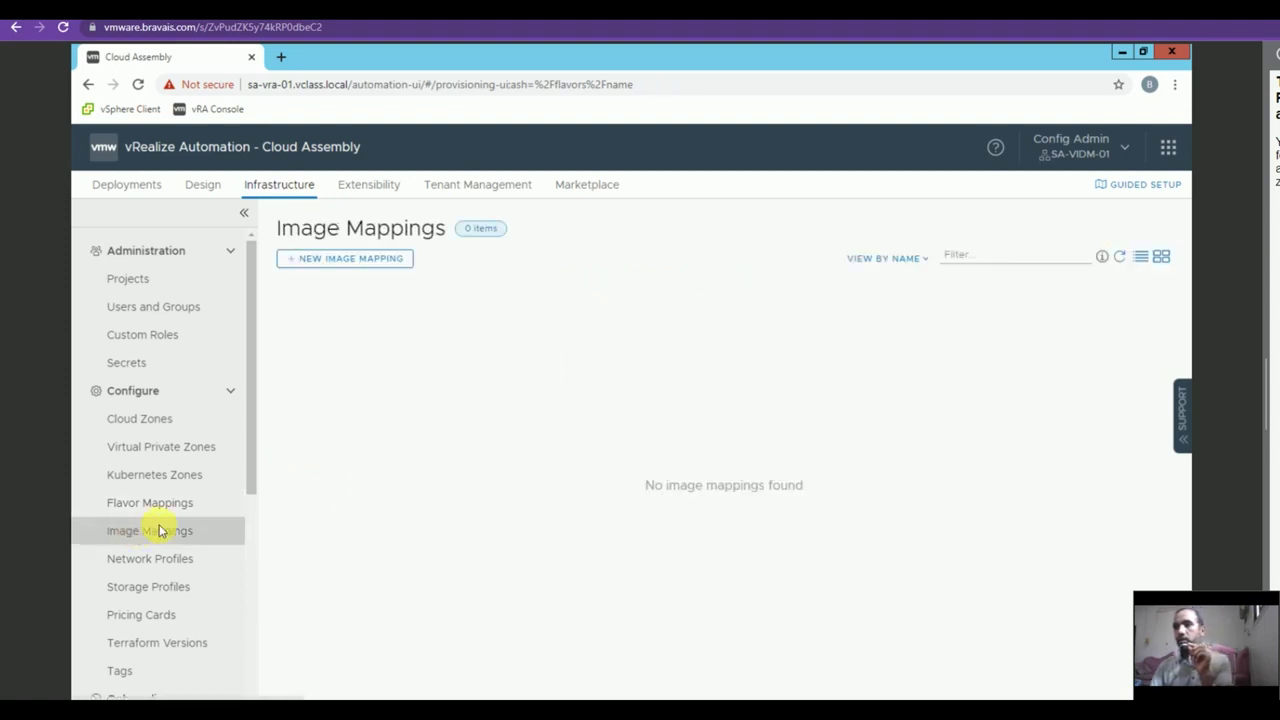
pyautogui.click(338, 260)
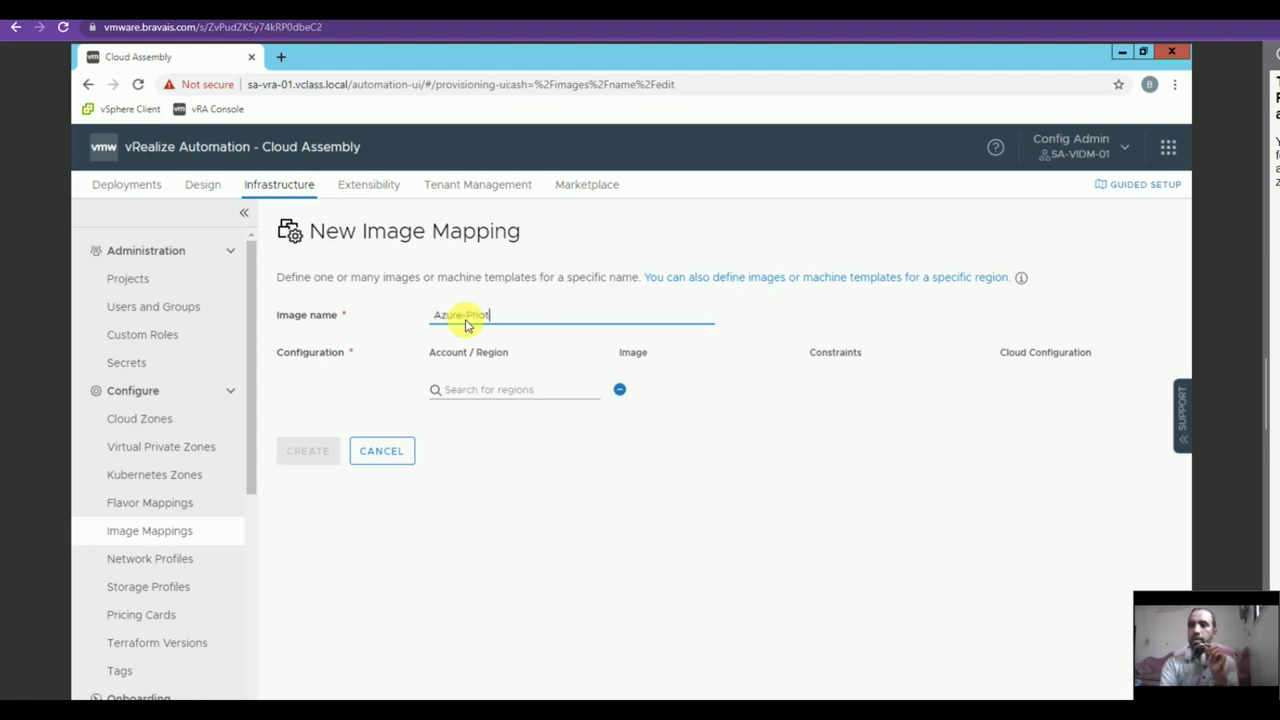
pyautogui.write('Azure-PhotonOS')
pyautogui.click(457, 390)
pyautogui.click(502, 418)
pyautogui.click(655, 392)
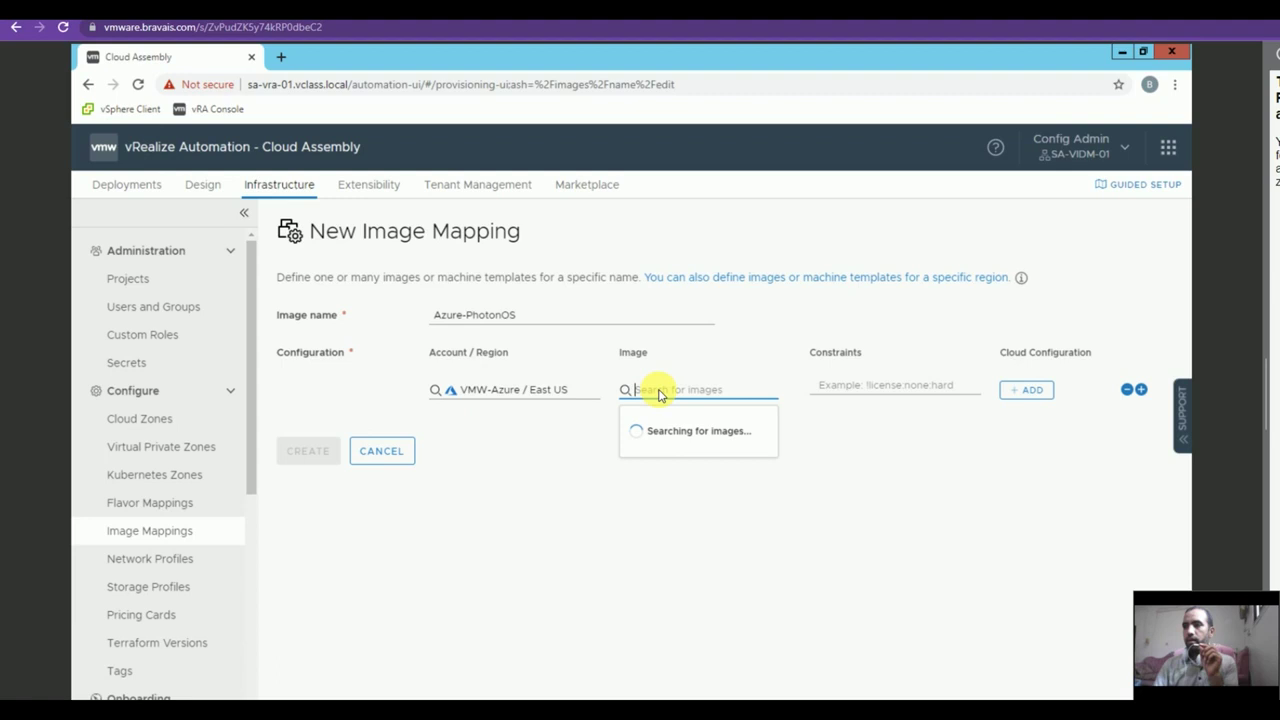
pyautogui.write('PhotonOS')
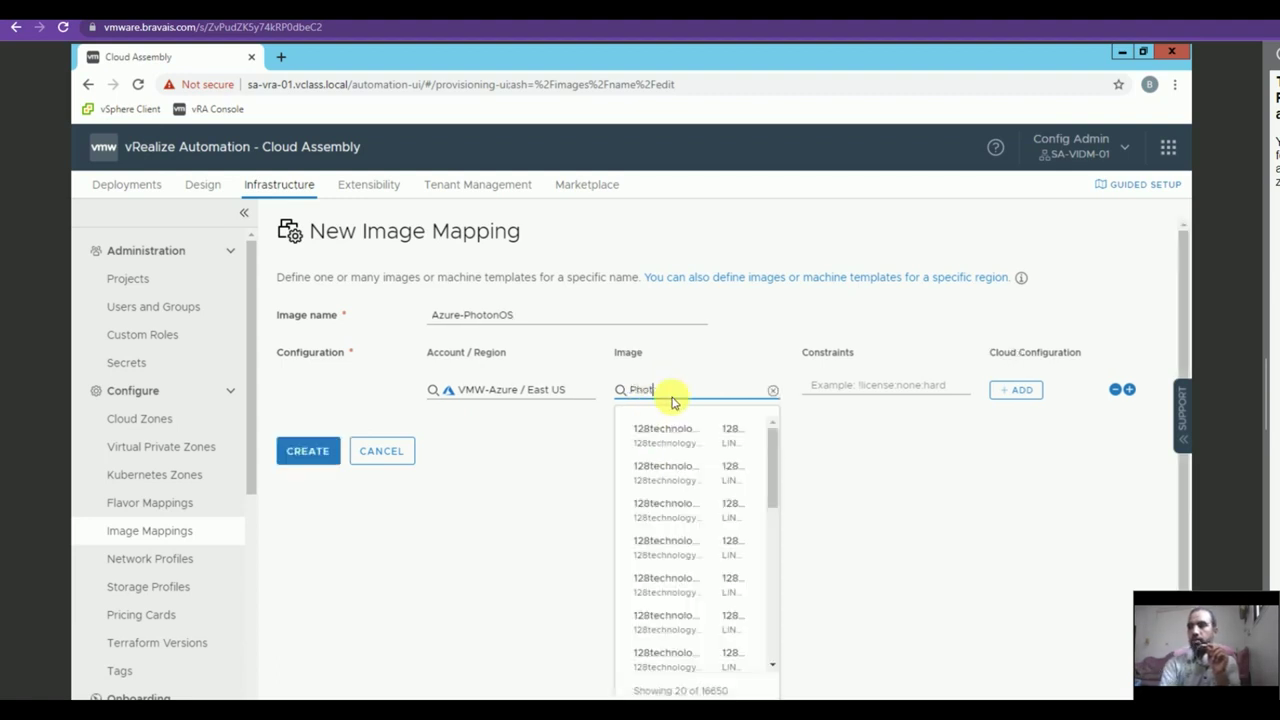
pyautogui.click(680, 427)
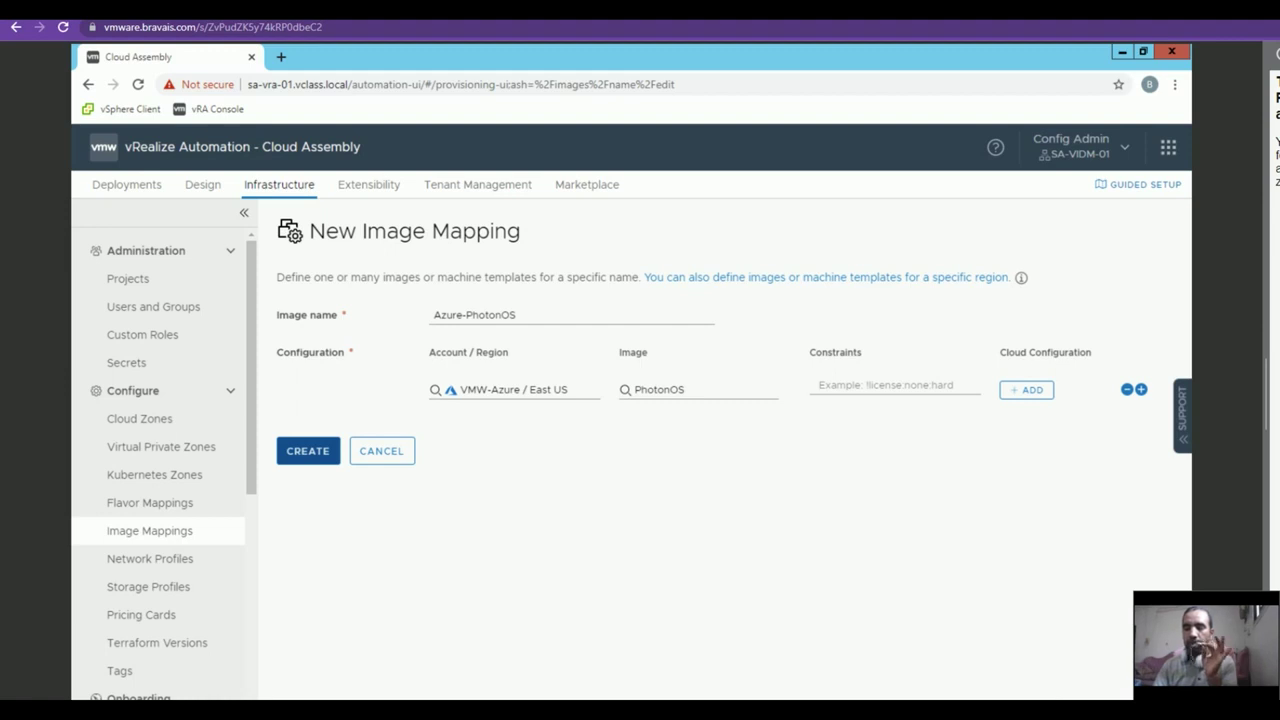
pyautogui.click(303, 452)
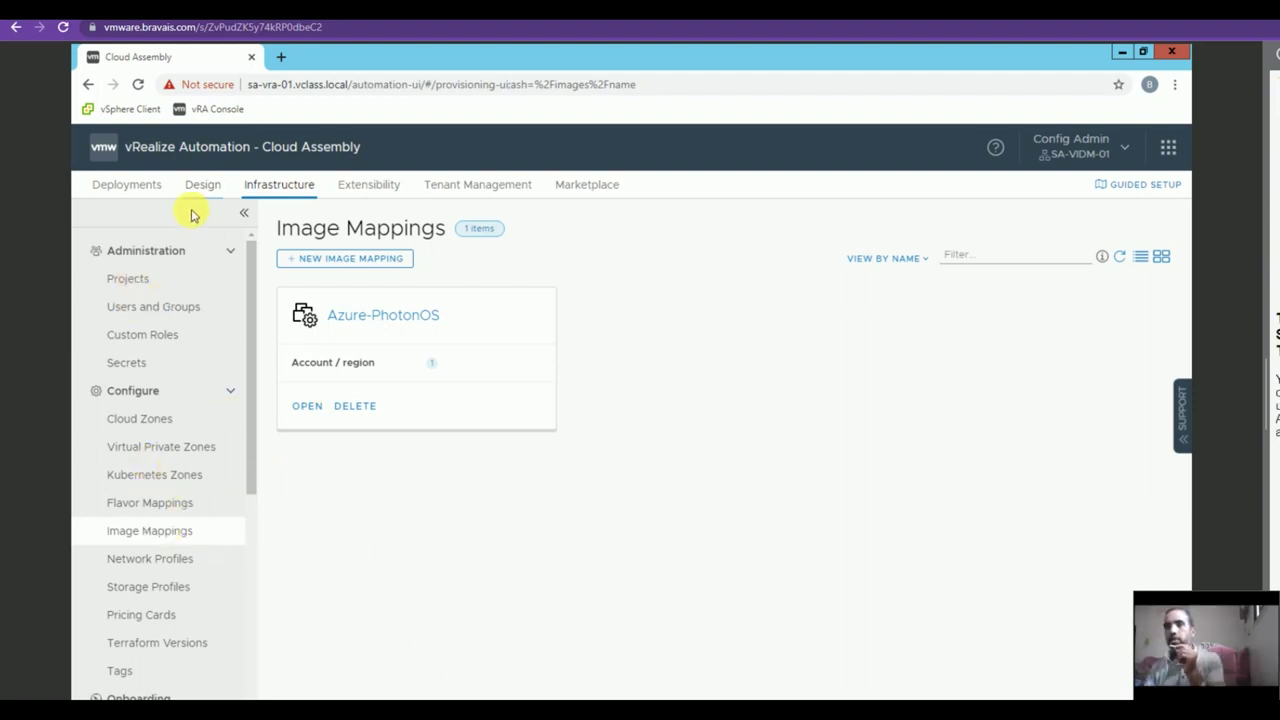
# Create a blank-canvas cloud template named Azure-PhotonOS assigned to project VMW-Azure.
pyautogui.click(213, 189)
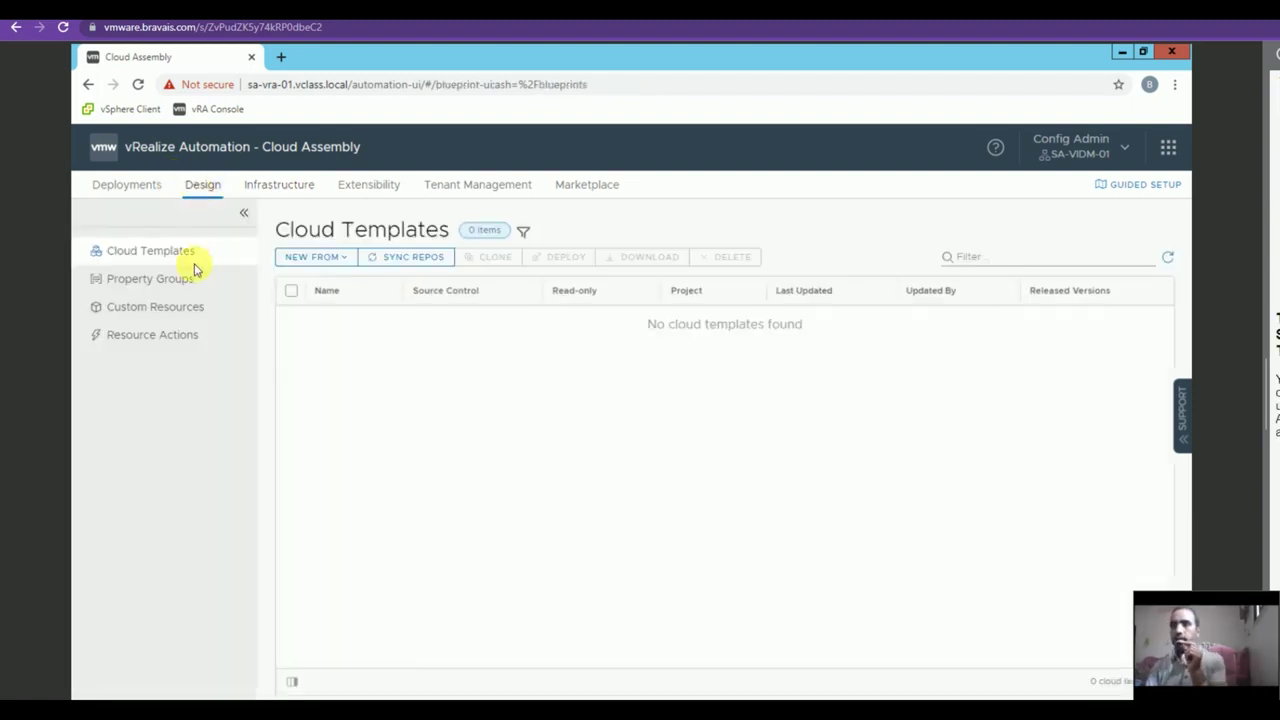
pyautogui.click(308, 257)
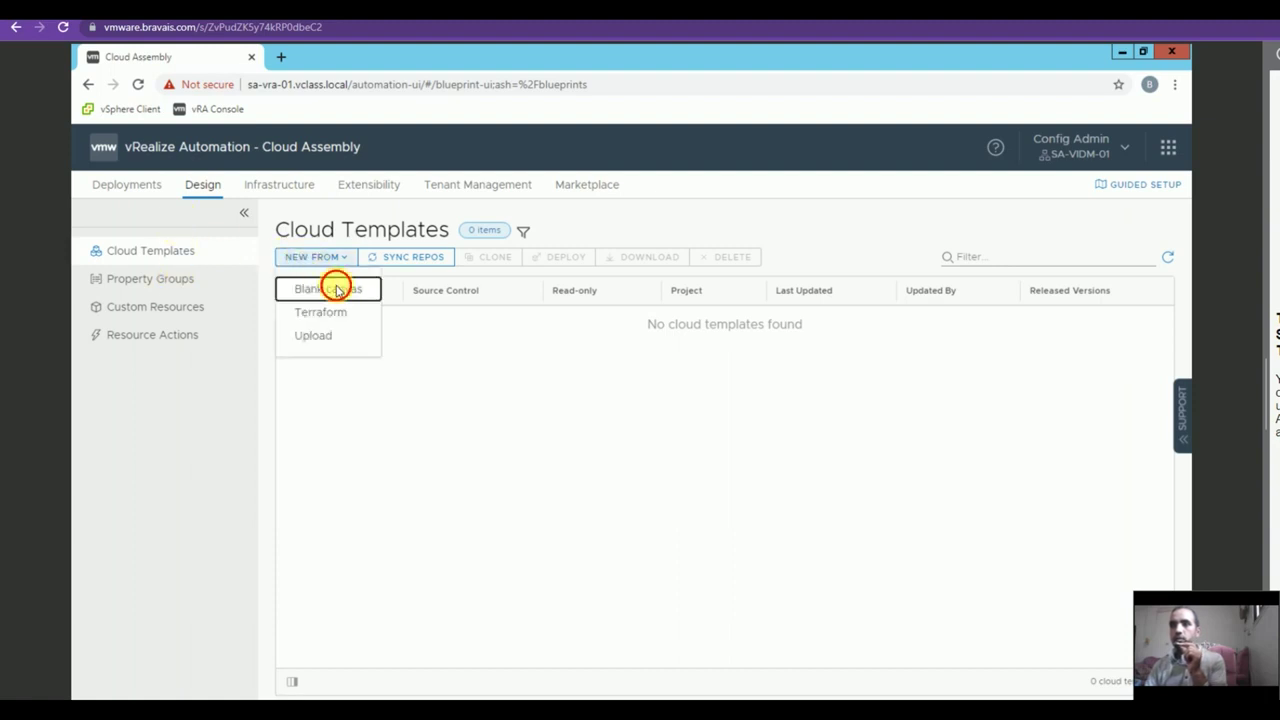
pyautogui.click(330, 290)
pyautogui.click(657, 345)
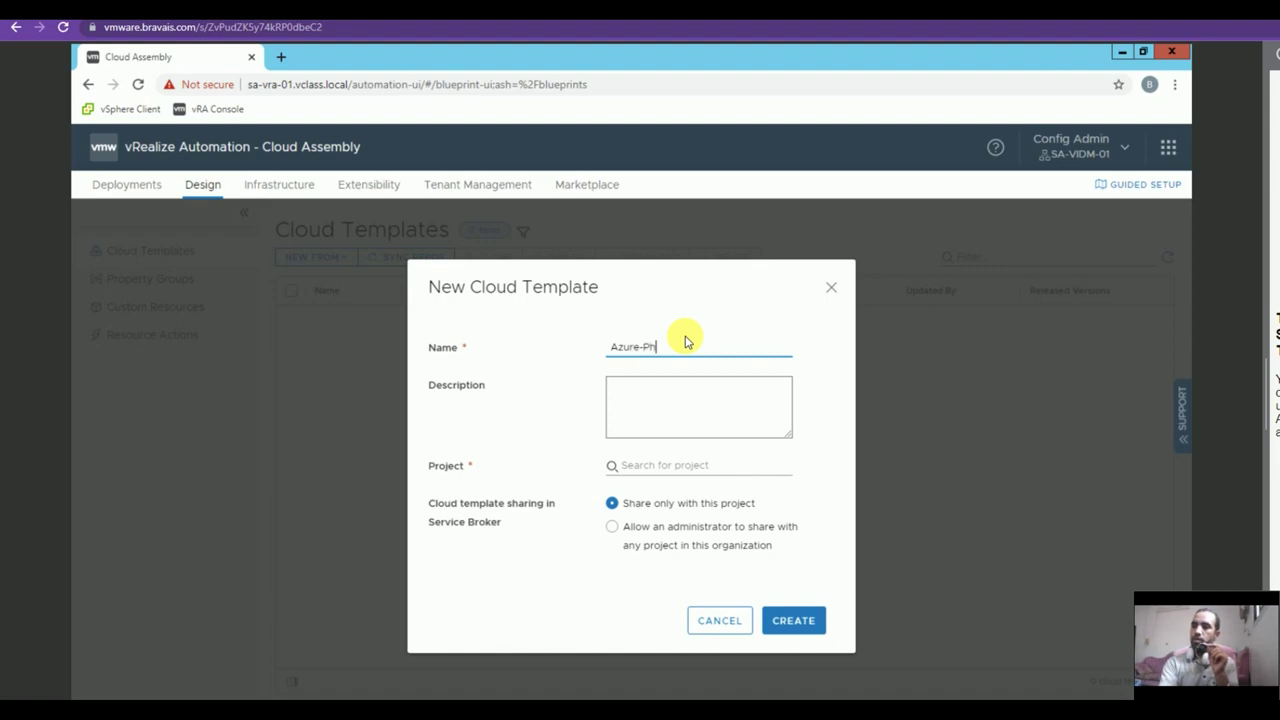
pyautogui.write('Azure-PhotonOS')
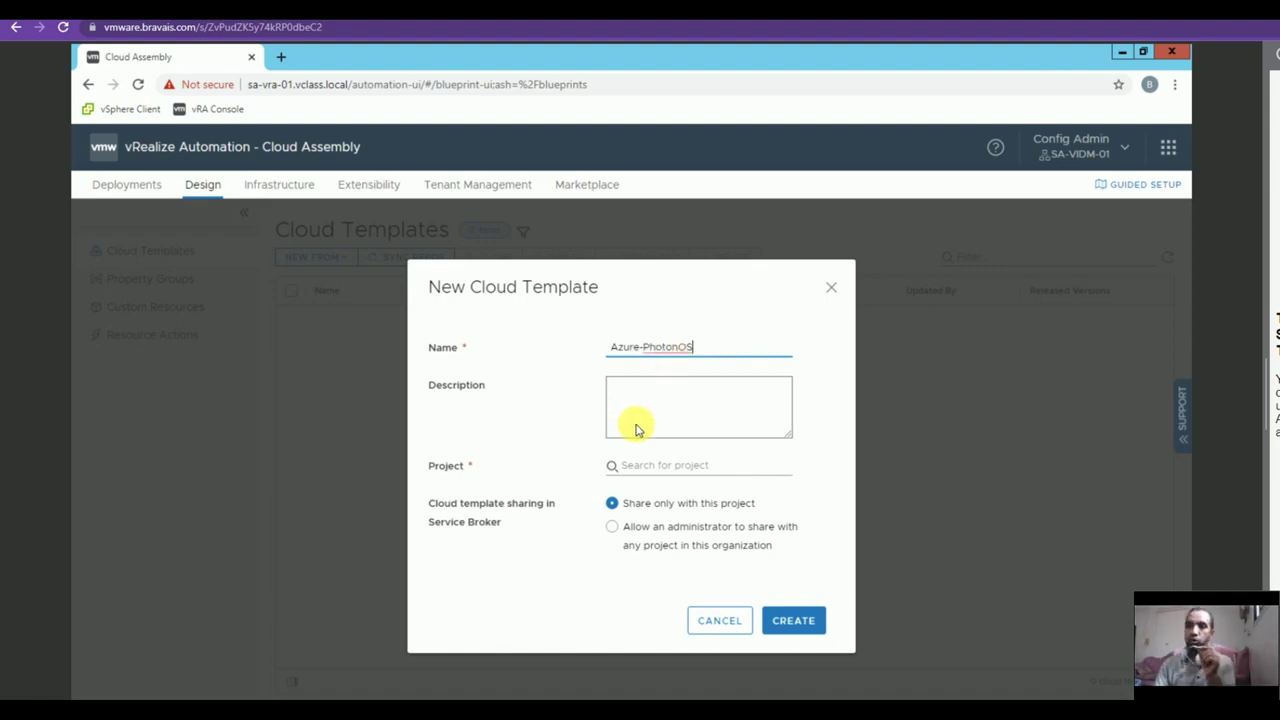
pyautogui.click(631, 468)
pyautogui.click(651, 502)
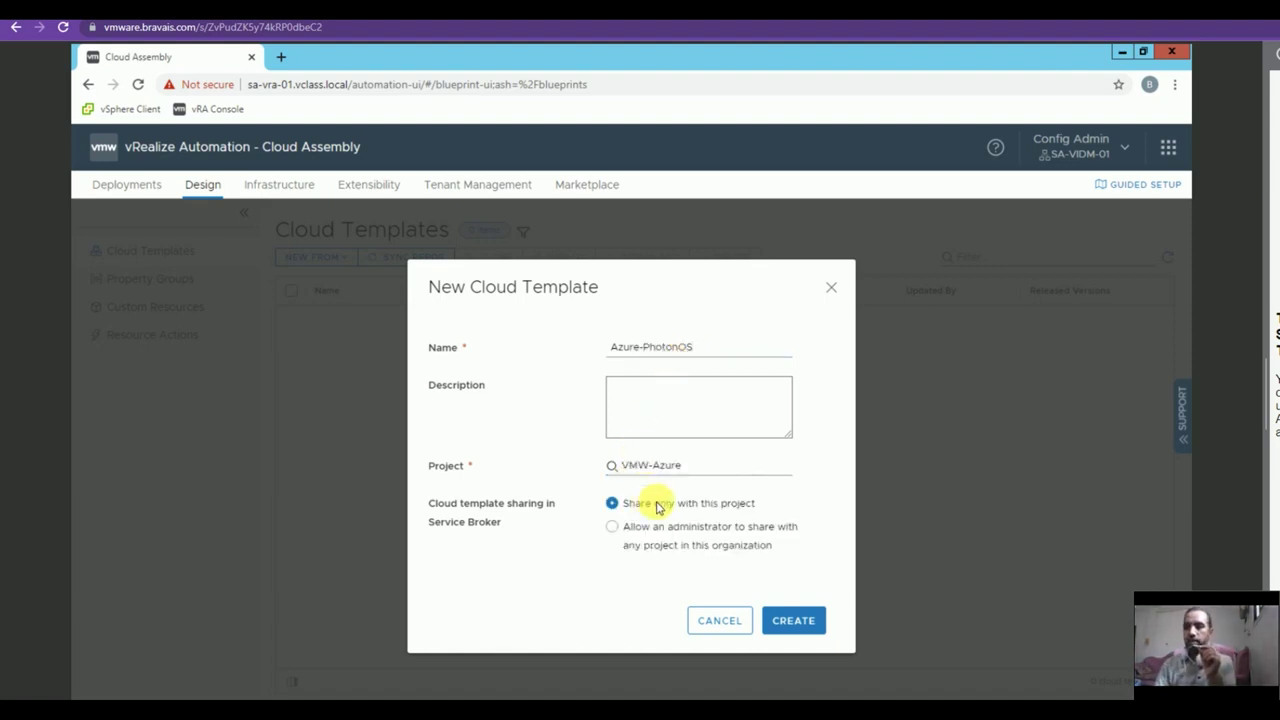
pyautogui.click(795, 621)
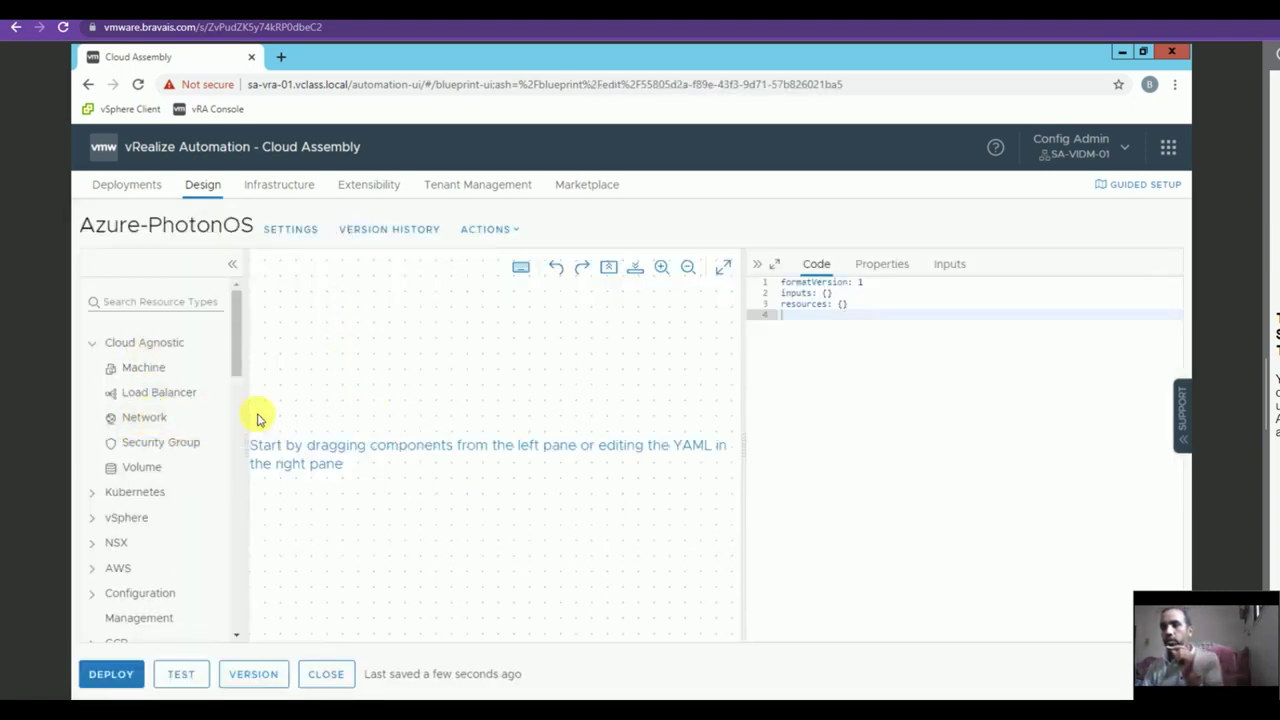
# Place a network and a Microsoft Azure machine on the canvas and connect them.
pyautogui.moveTo(171, 420); pyautogui.dragTo(430, 462)
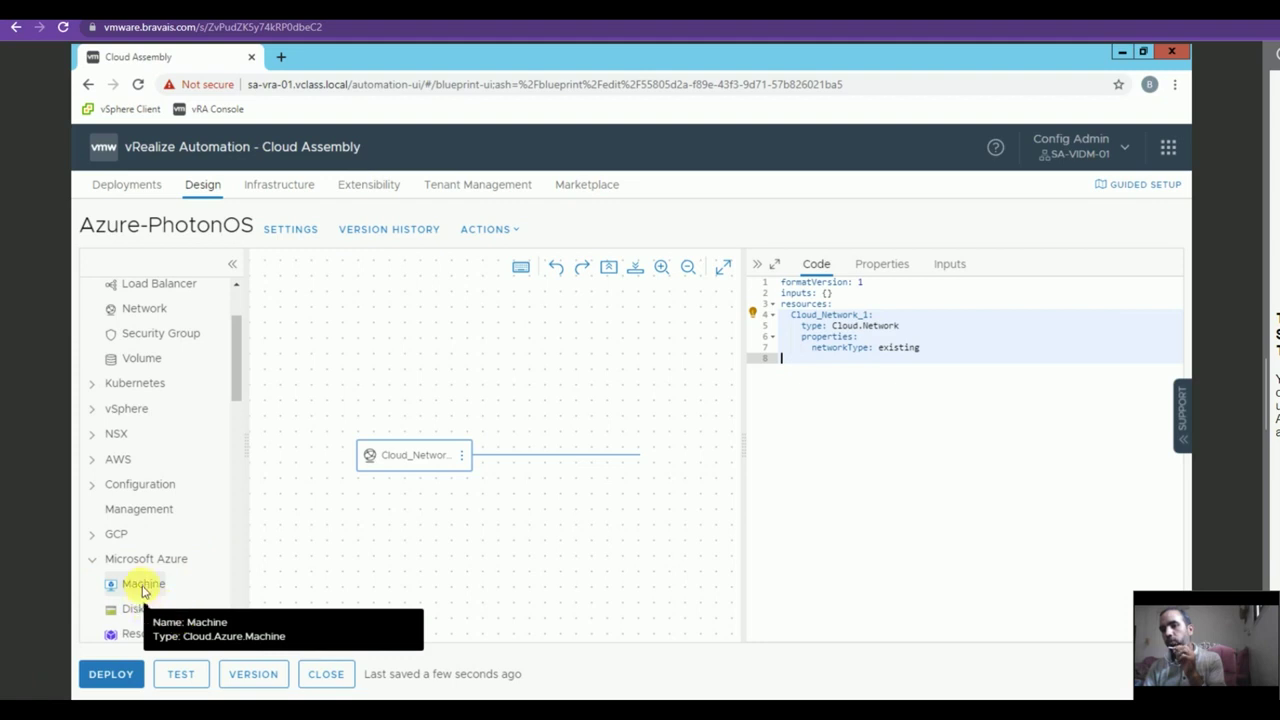
pyautogui.moveTo(135, 593); pyautogui.dragTo(545, 488)
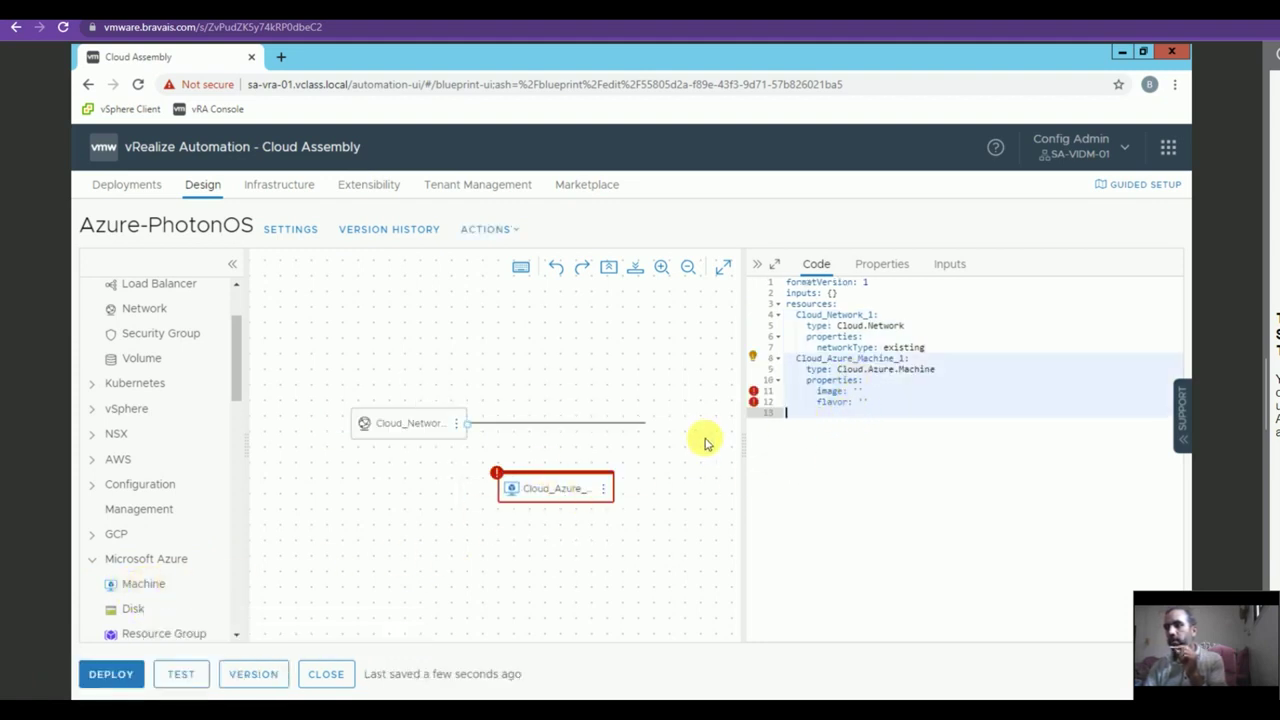
pyautogui.moveTo(467, 428); pyautogui.dragTo(560, 486)
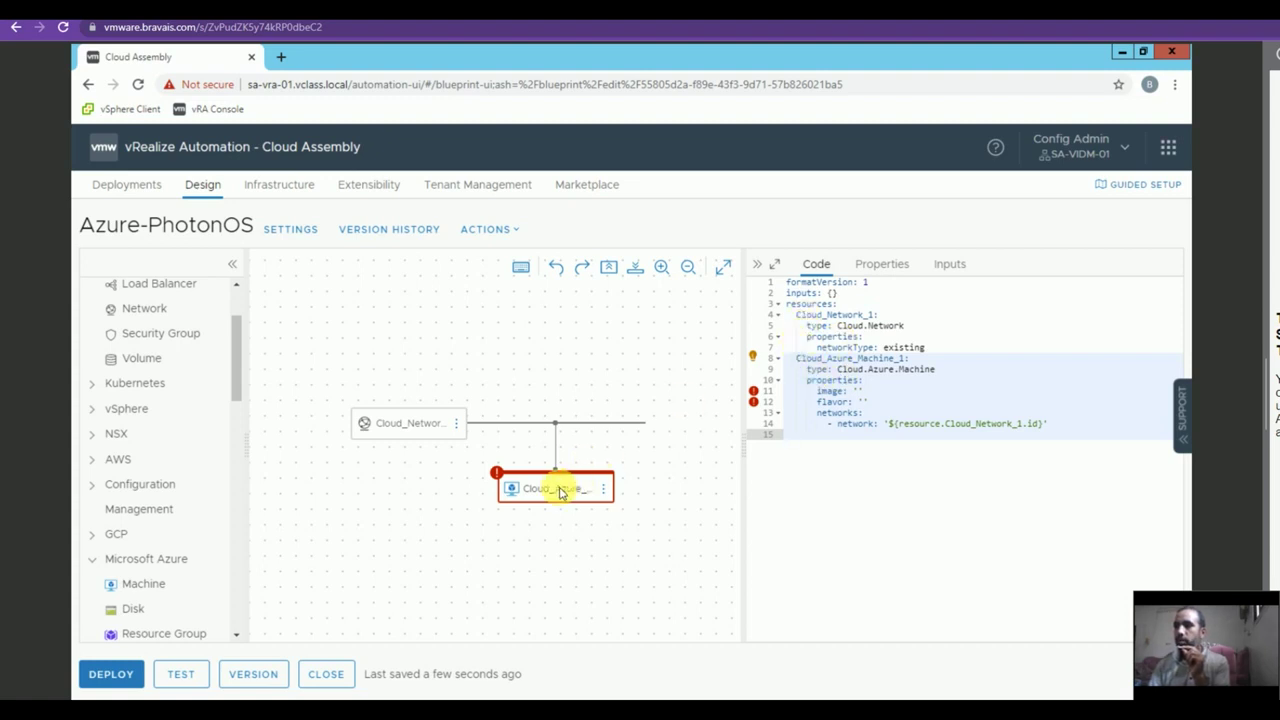
# Set the machine image to Azure-PhotonOS and flavor to Azure-Small, then open deployment settings.
pyautogui.click(857, 397)
pyautogui.click(857, 408)
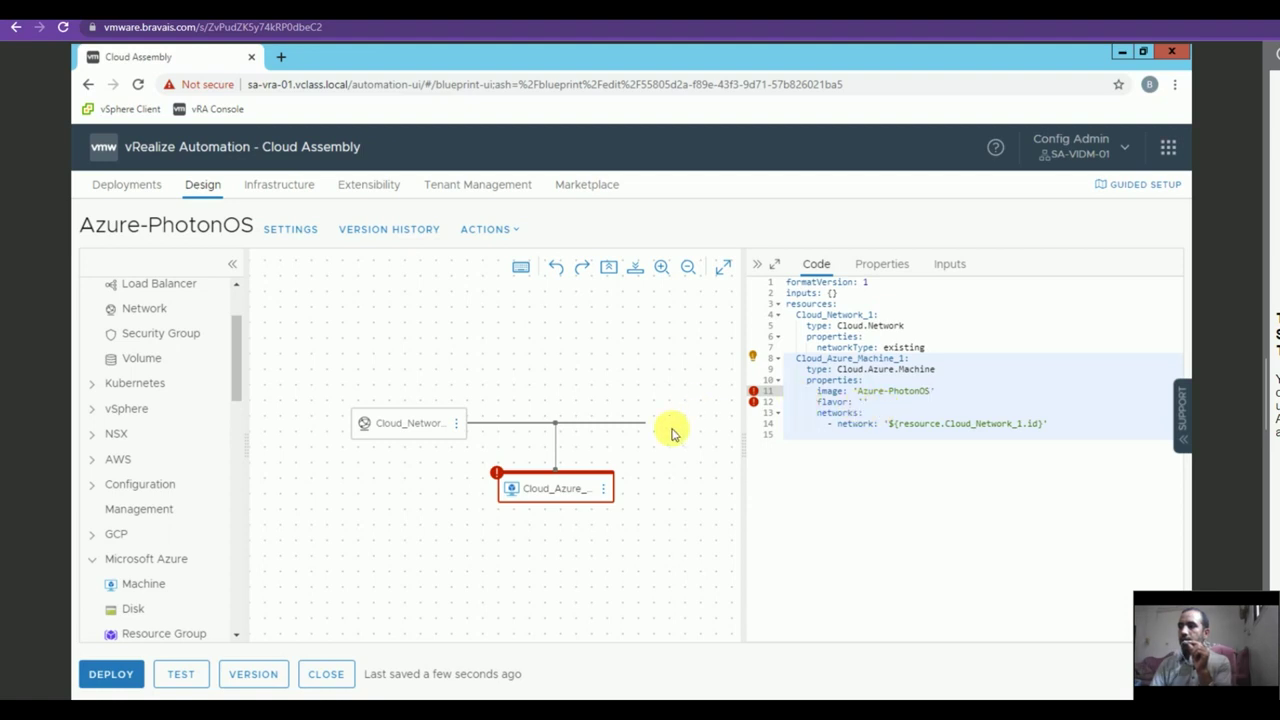
pyautogui.click(862, 402)
pyautogui.click(903, 421)
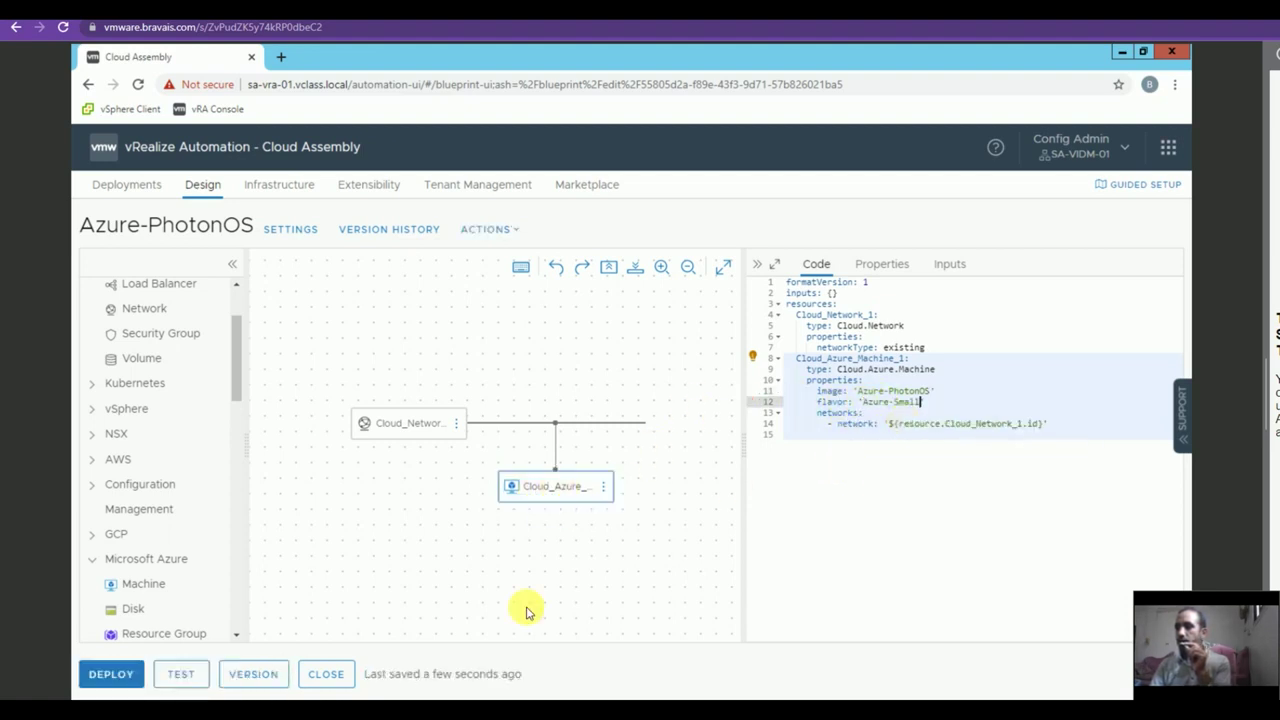
pyautogui.click(104, 675)
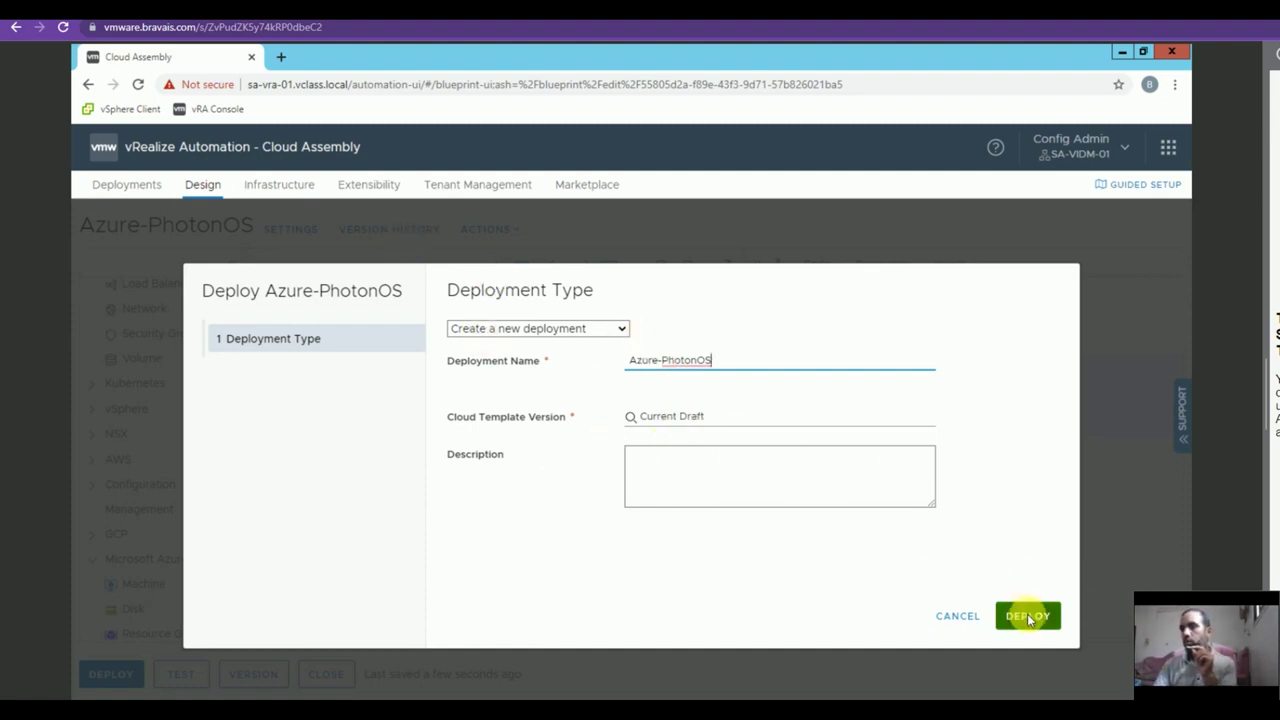
# Deploy the Azure-PhotonOS template and open the Azure console for its new machine.
pyautogui.click(1027, 613)
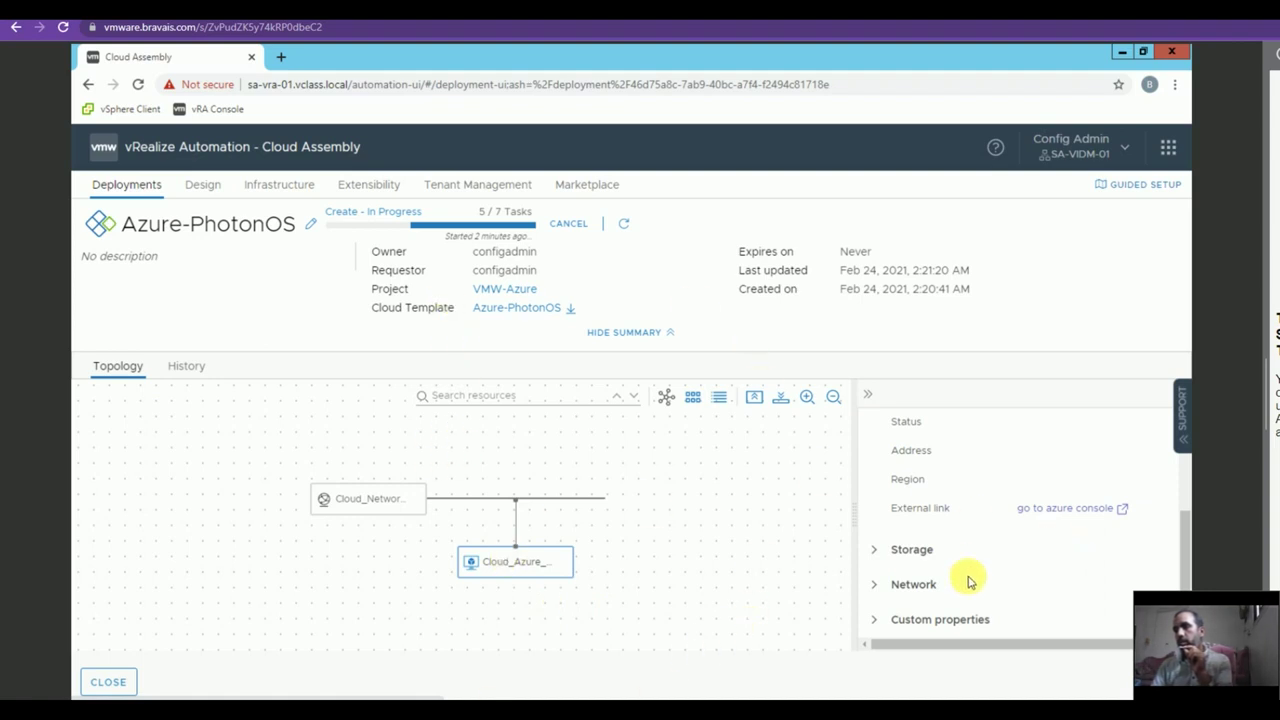
pyautogui.click(1037, 510)
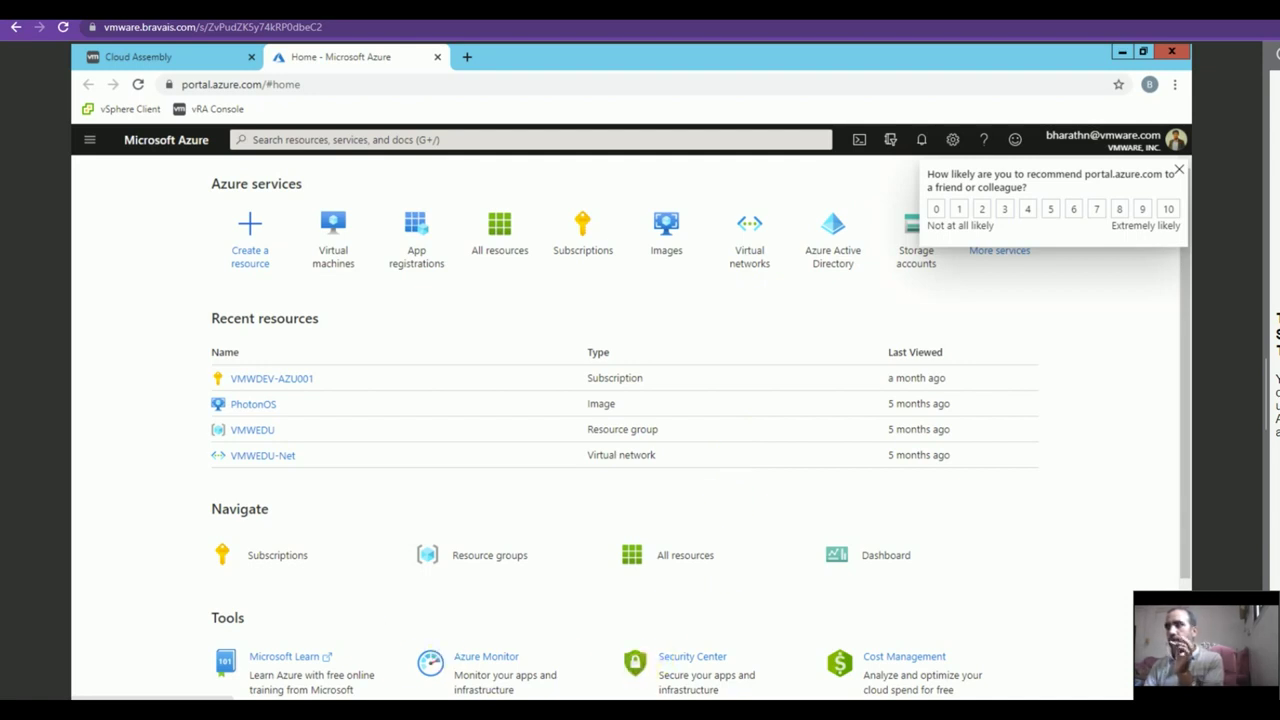
# Confirm the VM is running in the Azure virtual machines list, then close Cloud Assembly's deployment details.
pyautogui.click(334, 245)
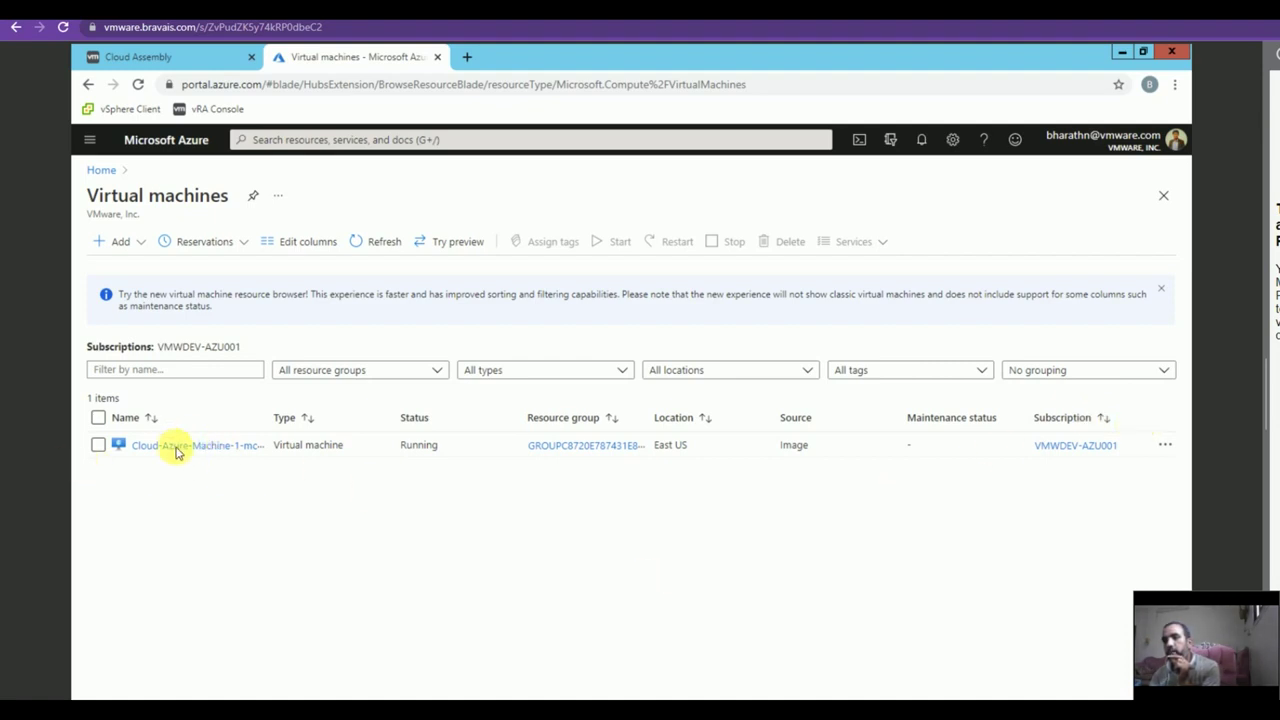
pyautogui.click(168, 57)
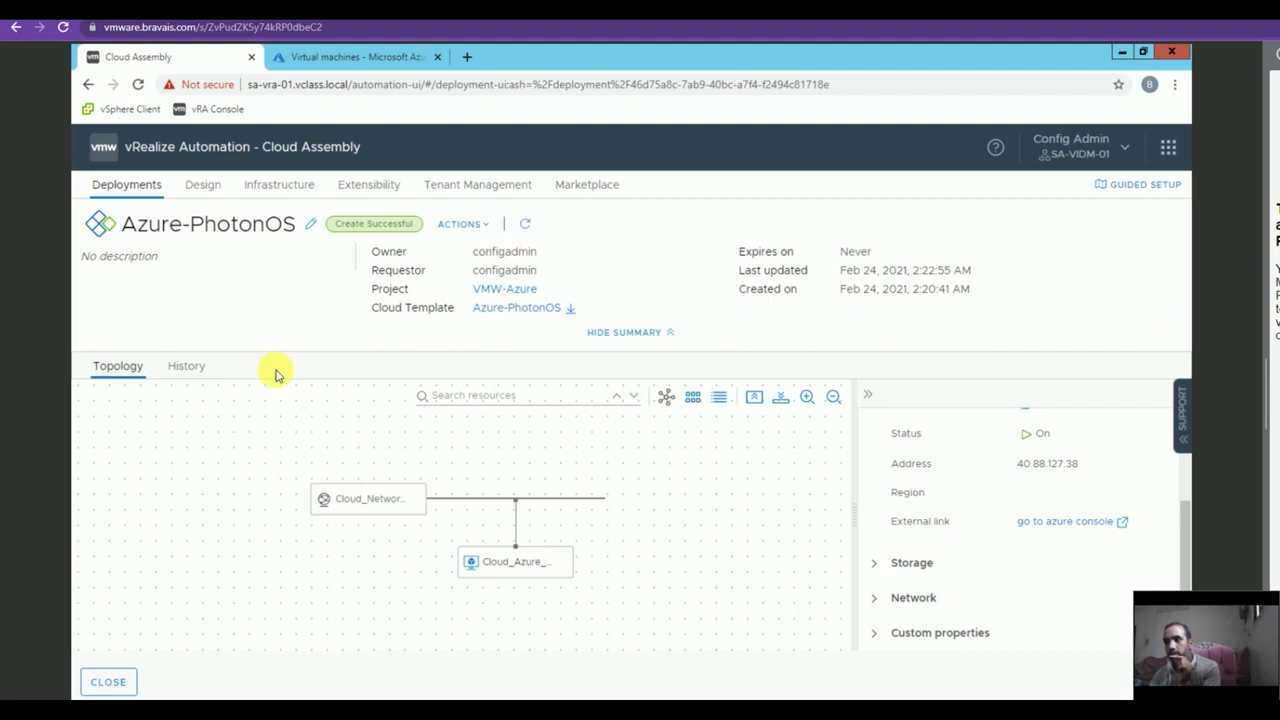
pyautogui.click(125, 686)
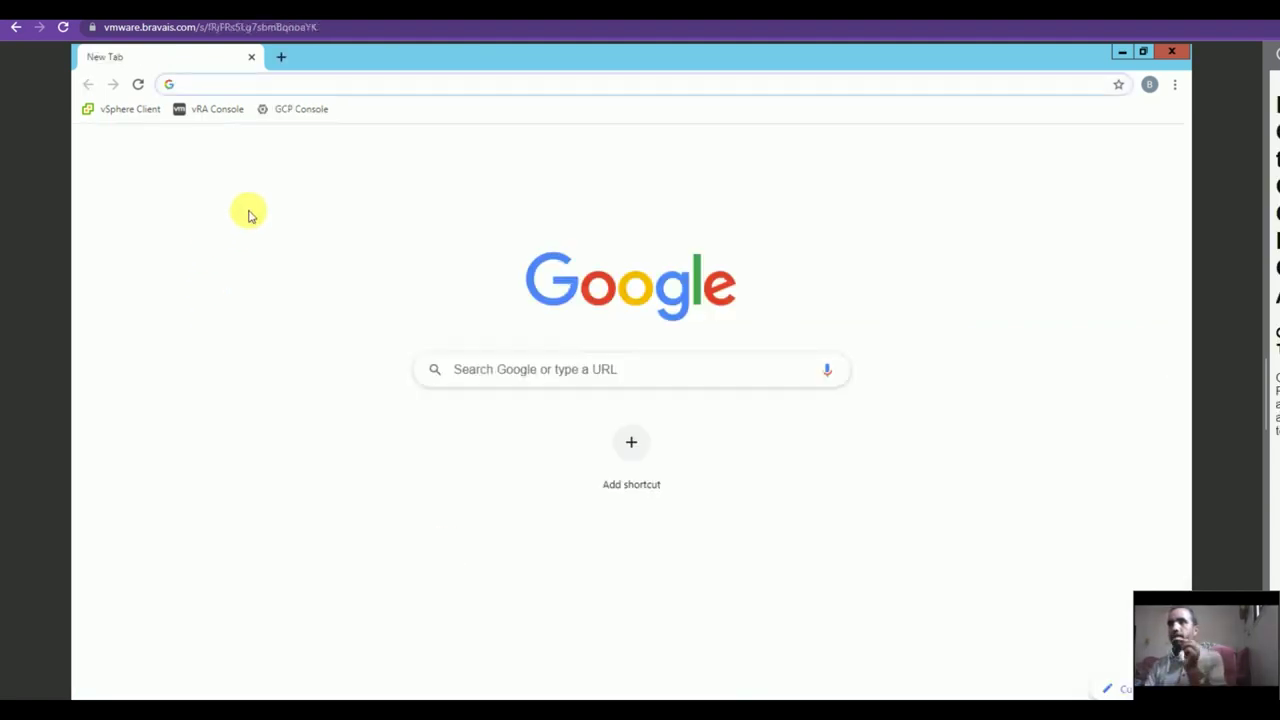
# Open the vRA console, sign in with the lab username and password, and enter Cloud Assembly.
pyautogui.click(218, 110)
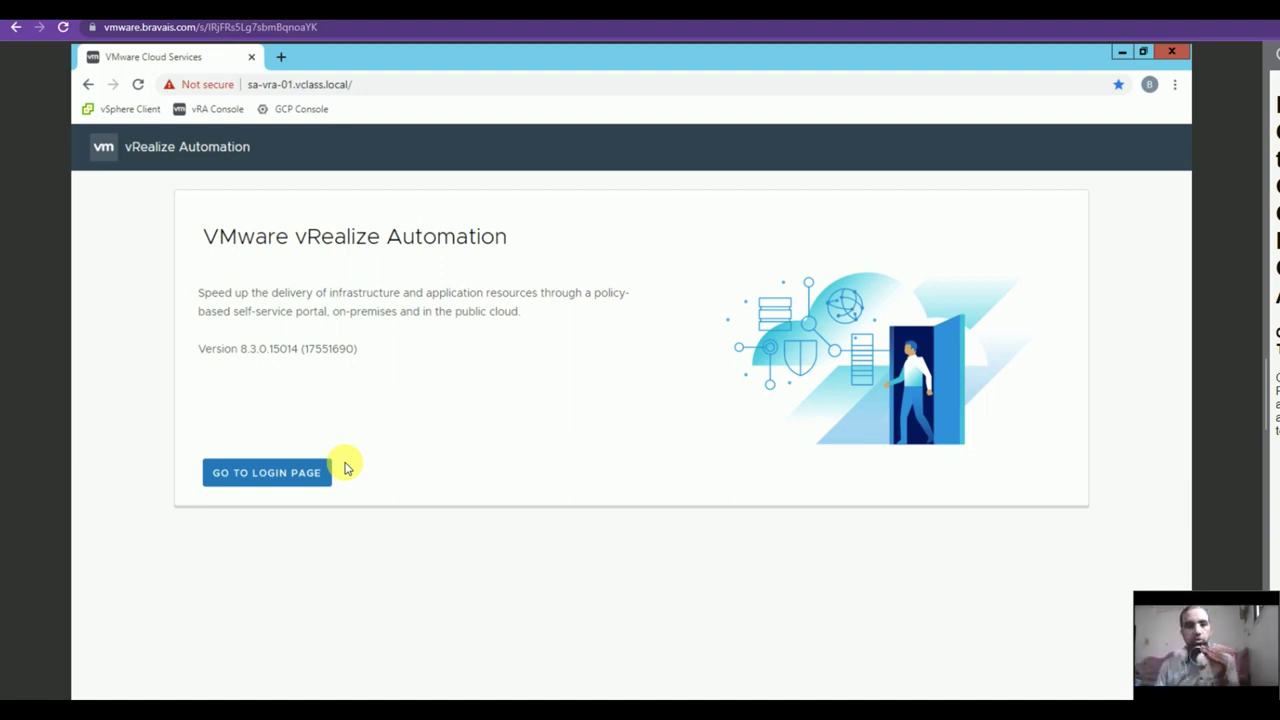
pyautogui.click(238, 482)
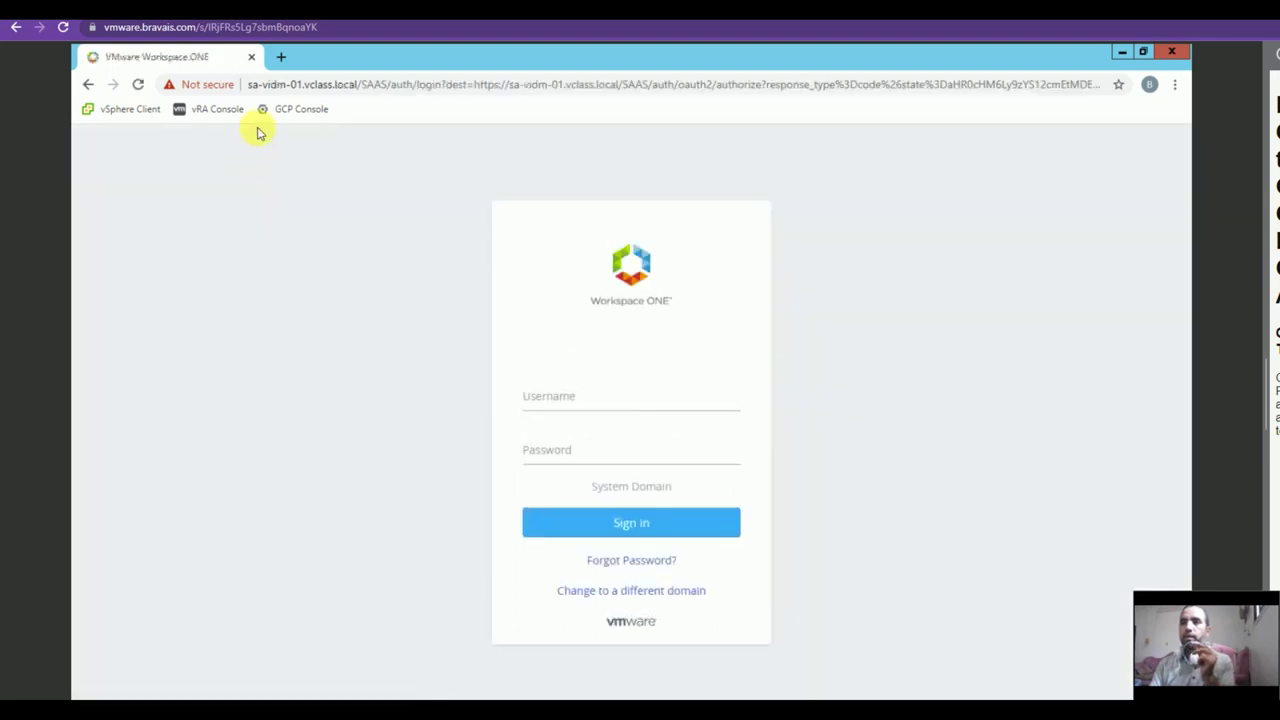
pyautogui.click(627, 410)
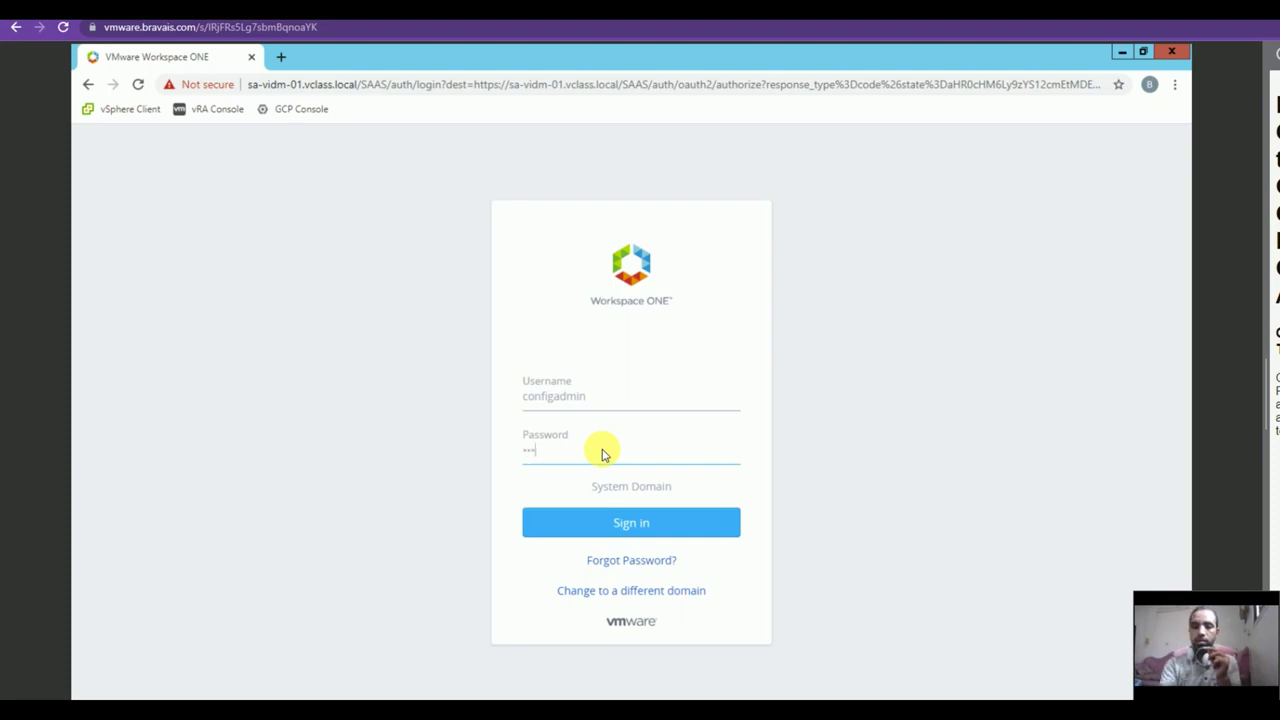
pyautogui.click(591, 521)
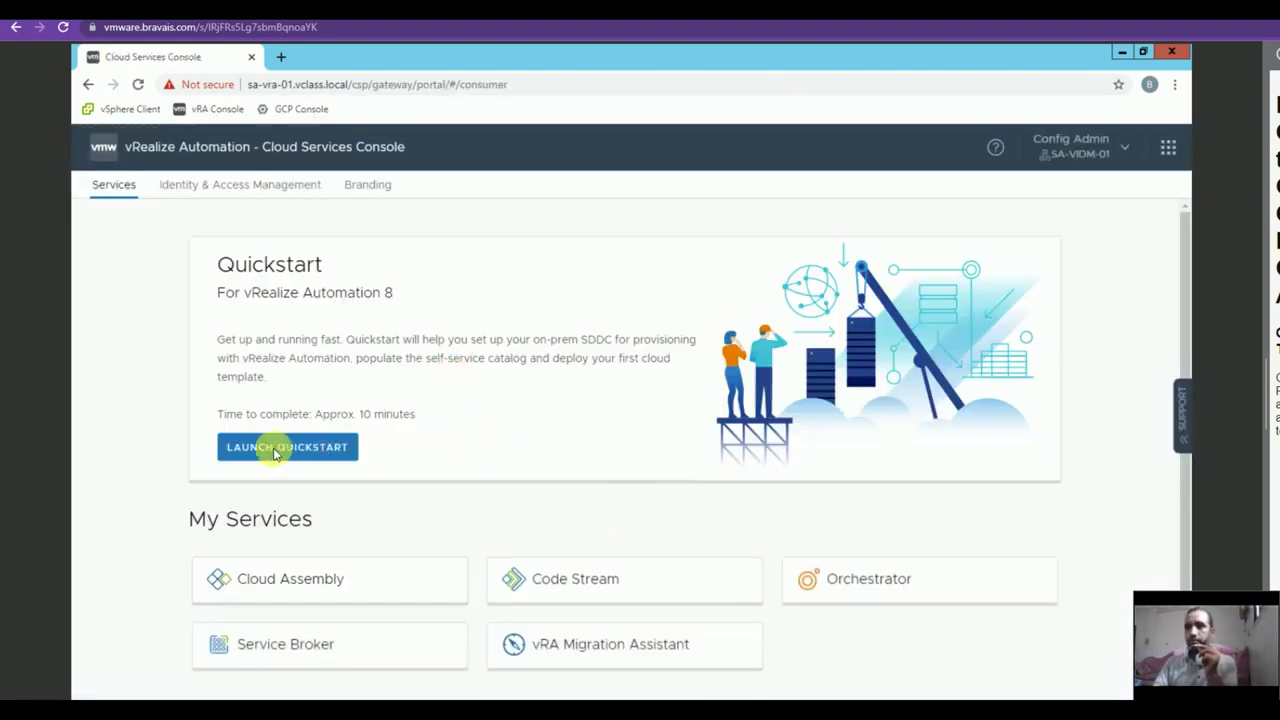
pyautogui.click(257, 580)
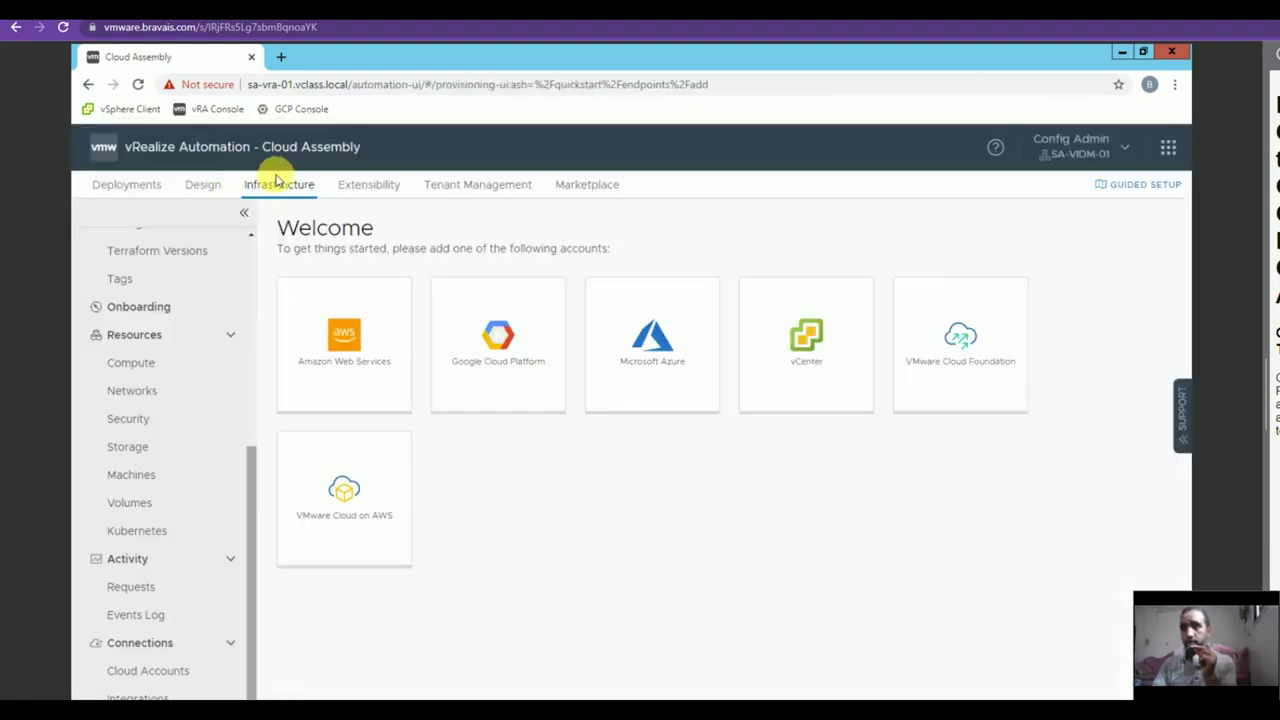
# Start a Google Cloud Platform cloud account and import its credentials from GCP-Creds.json.
pyautogui.click(148, 671)
pyautogui.click(366, 262)
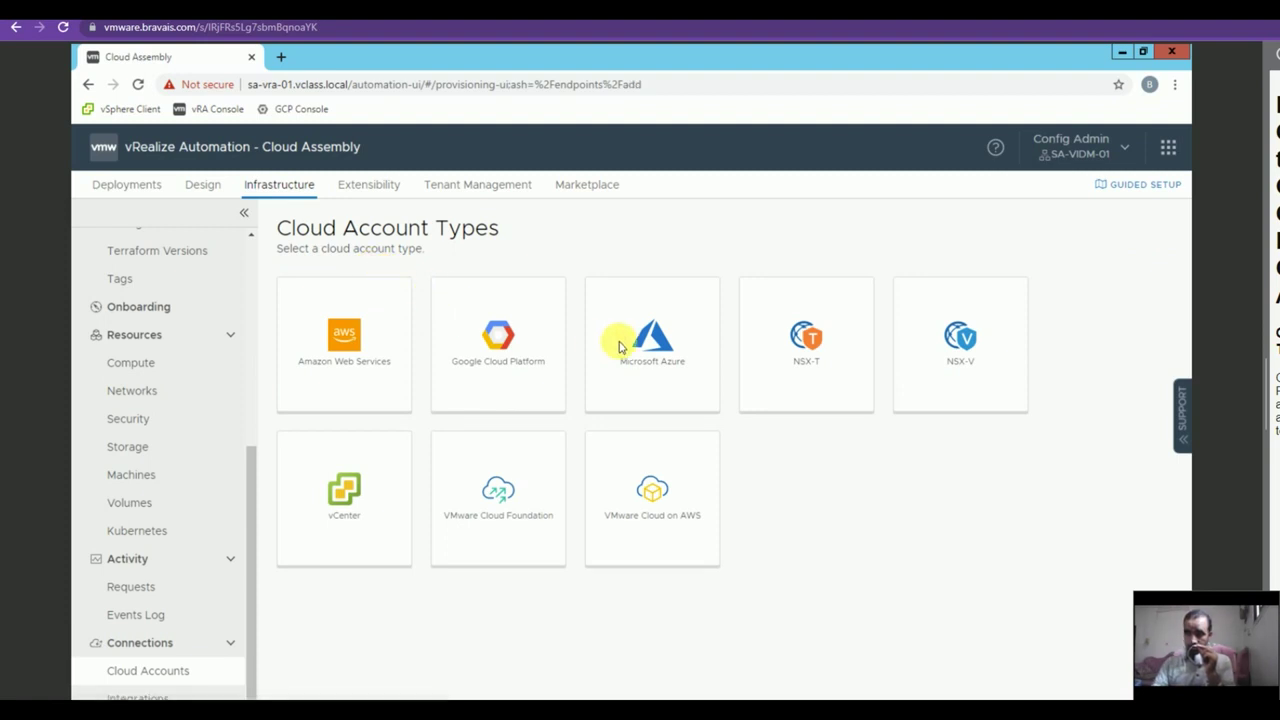
pyautogui.click(468, 348)
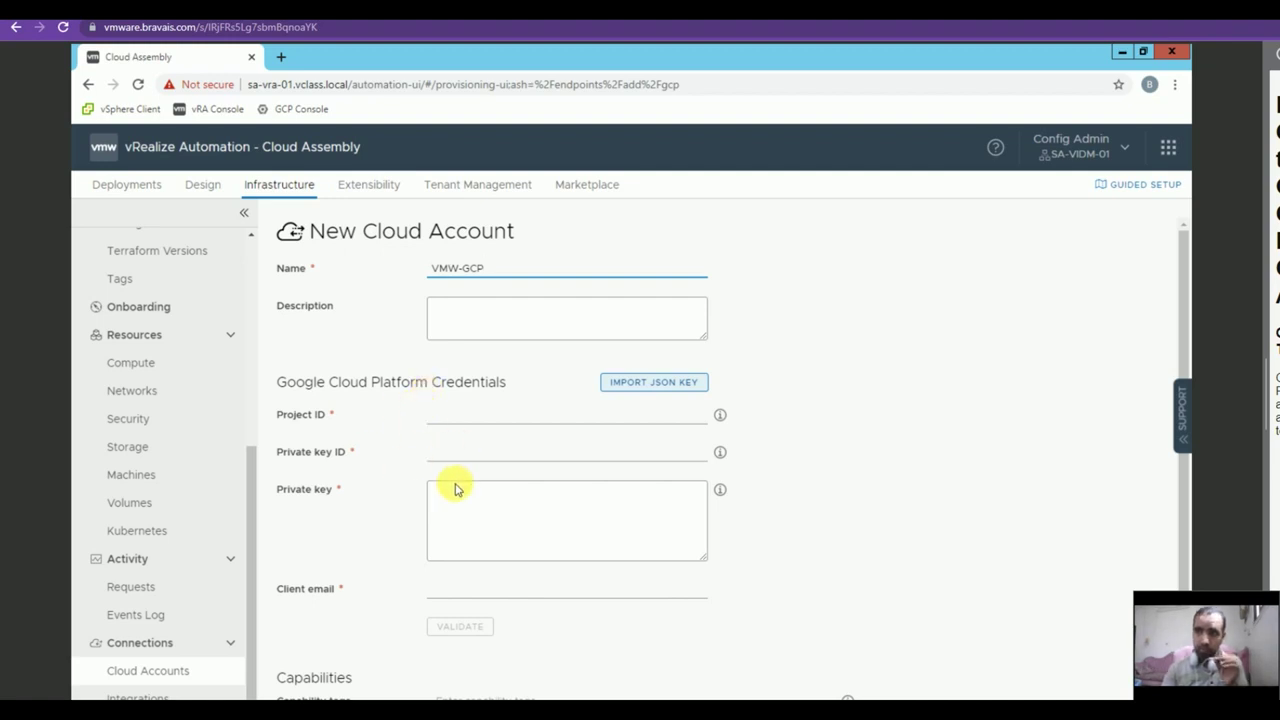
pyautogui.click(655, 385)
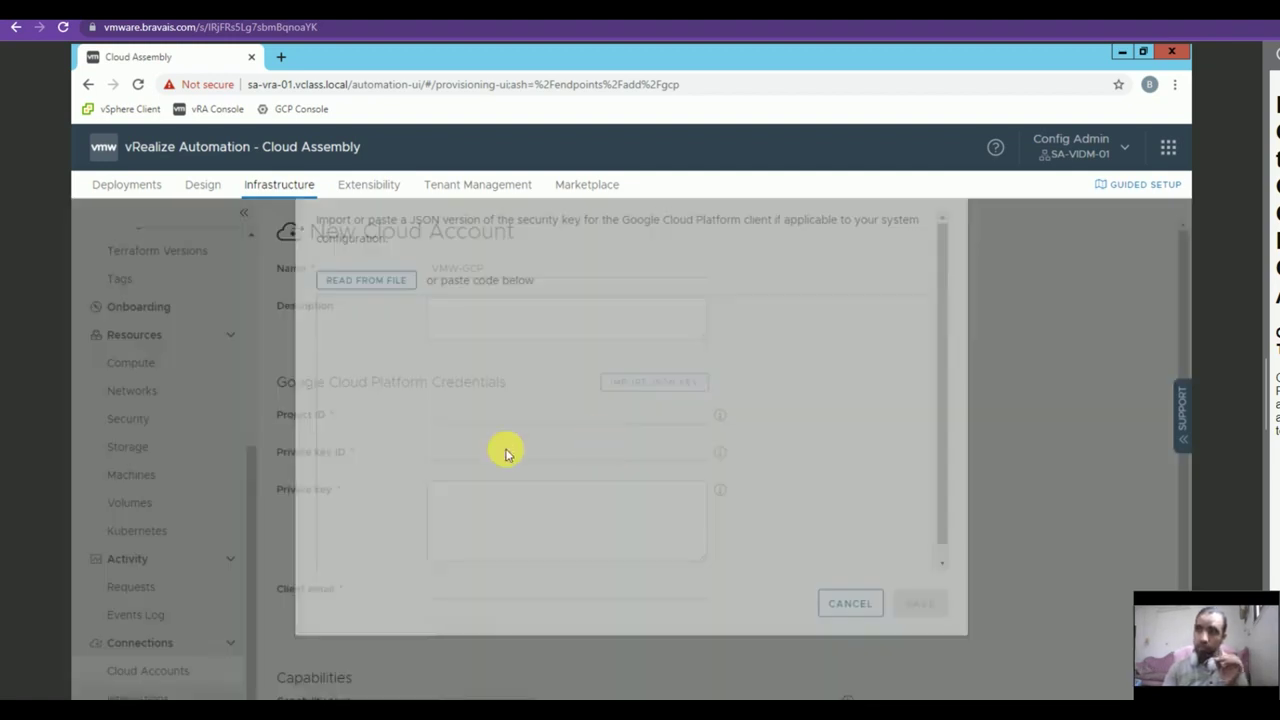
pyautogui.click(338, 341)
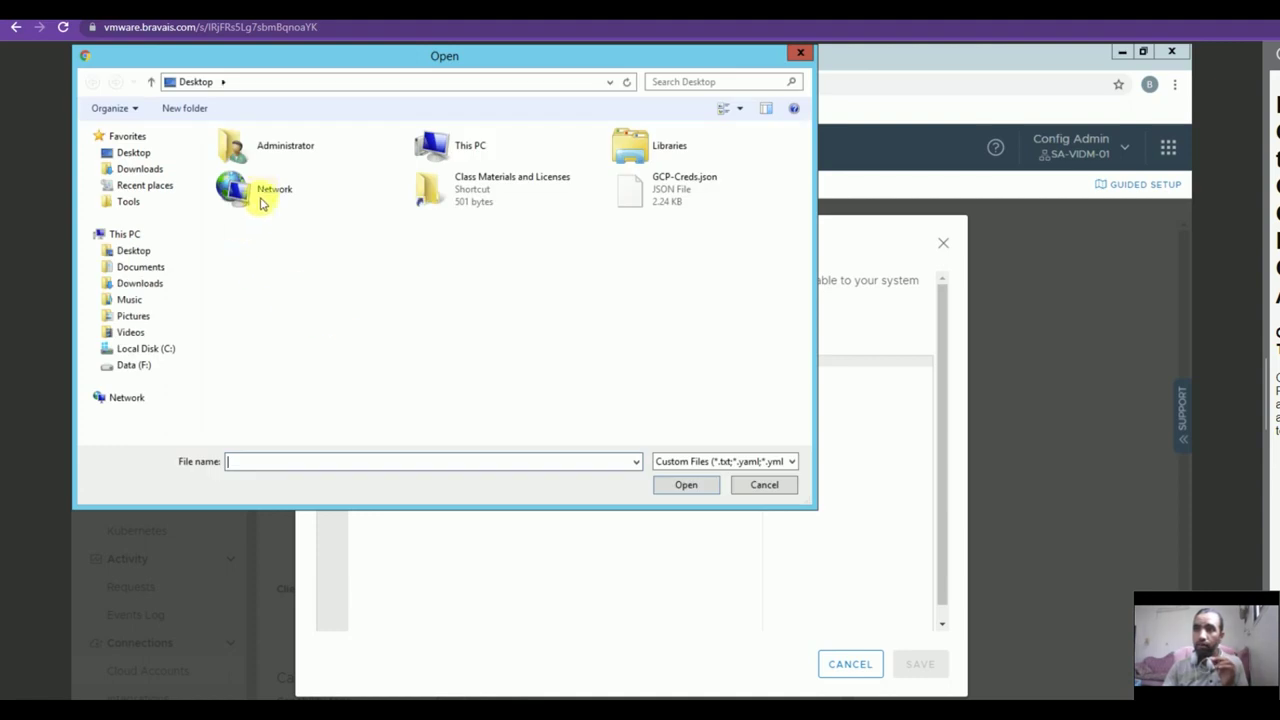
pyautogui.click(643, 195)
pyautogui.click(696, 486)
pyautogui.click(918, 664)
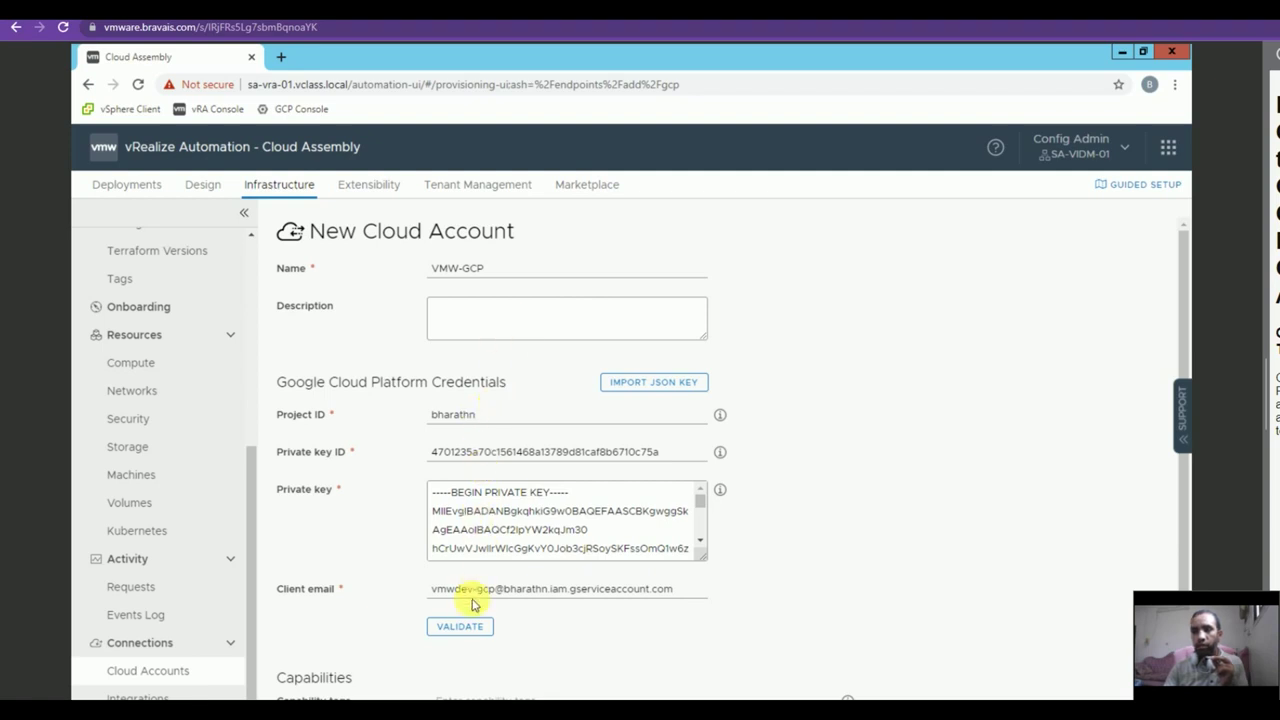
# Validate the credentials, enable the us-east1 region, and add the VMW-GCP account.
pyautogui.click(472, 630)
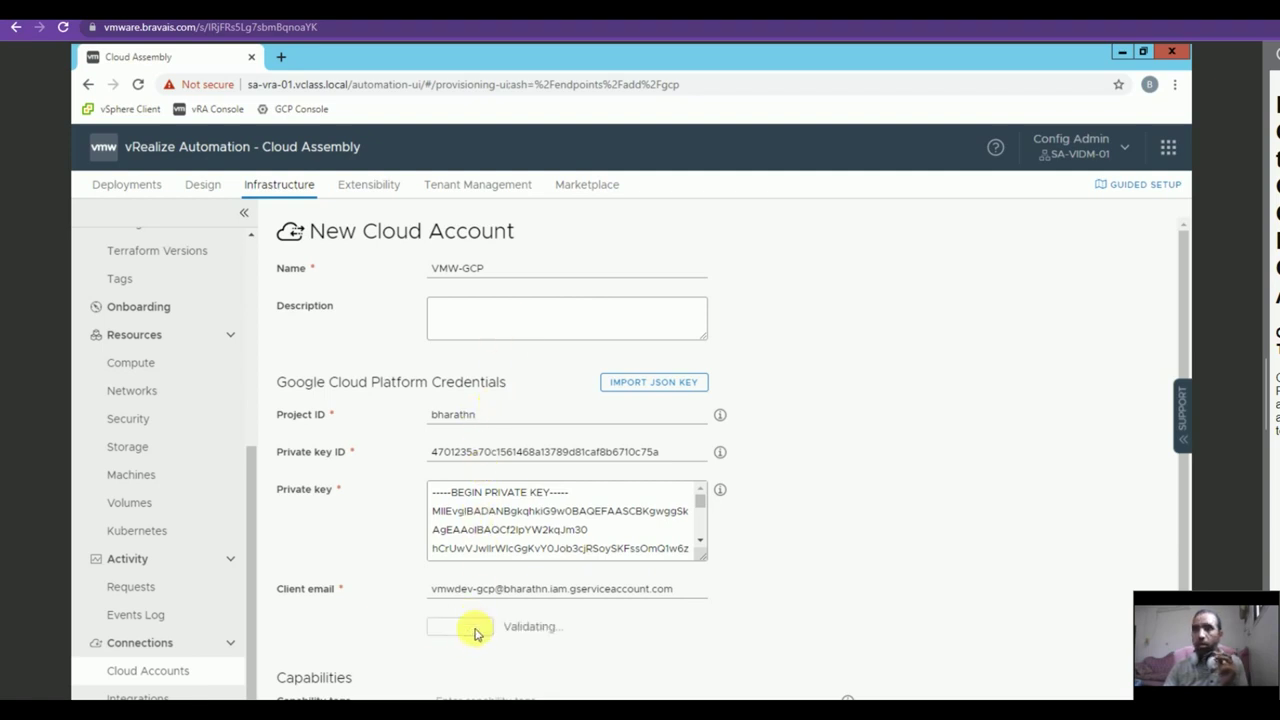
pyautogui.scroll(-3, 475, 633)
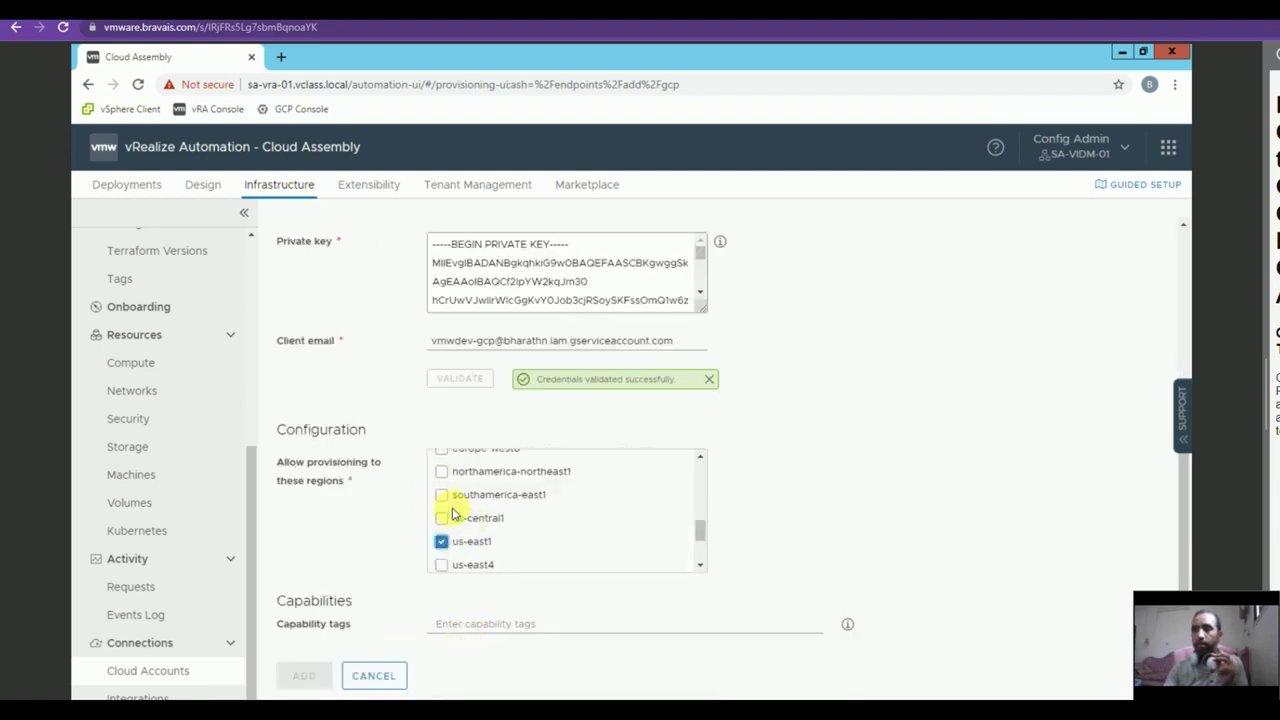
pyautogui.click(441, 541)
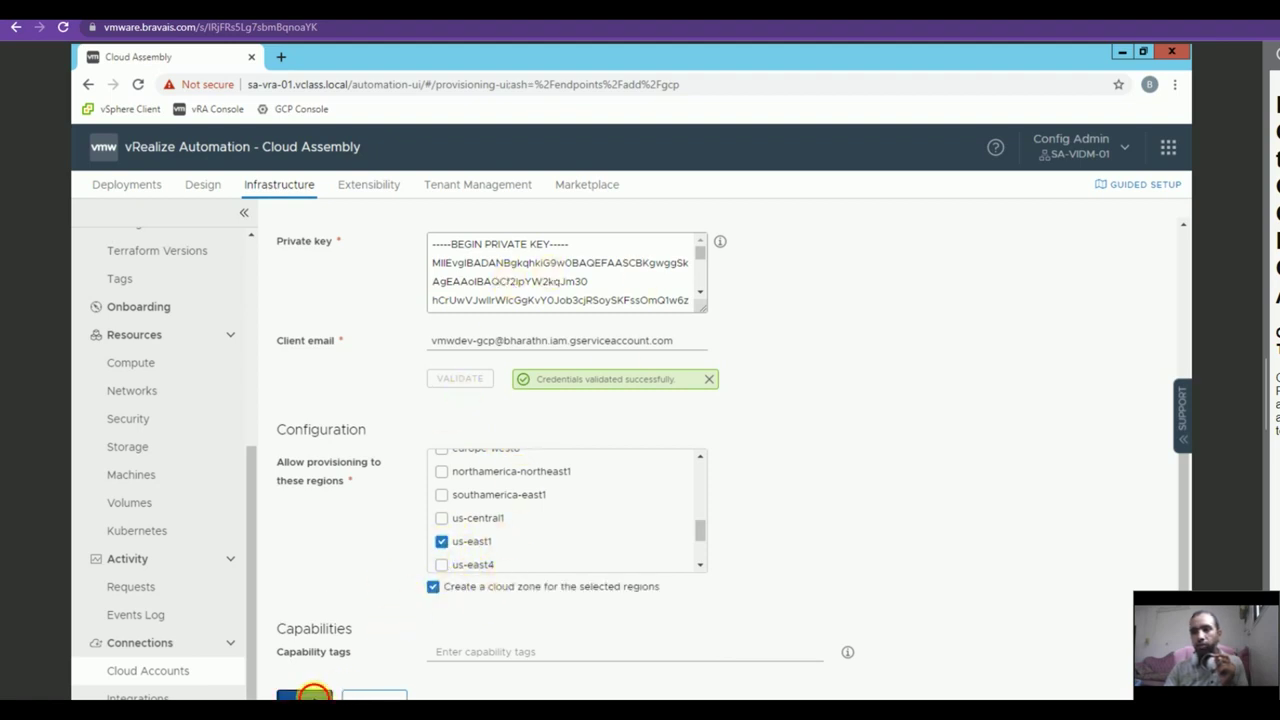
pyautogui.click(322, 693)
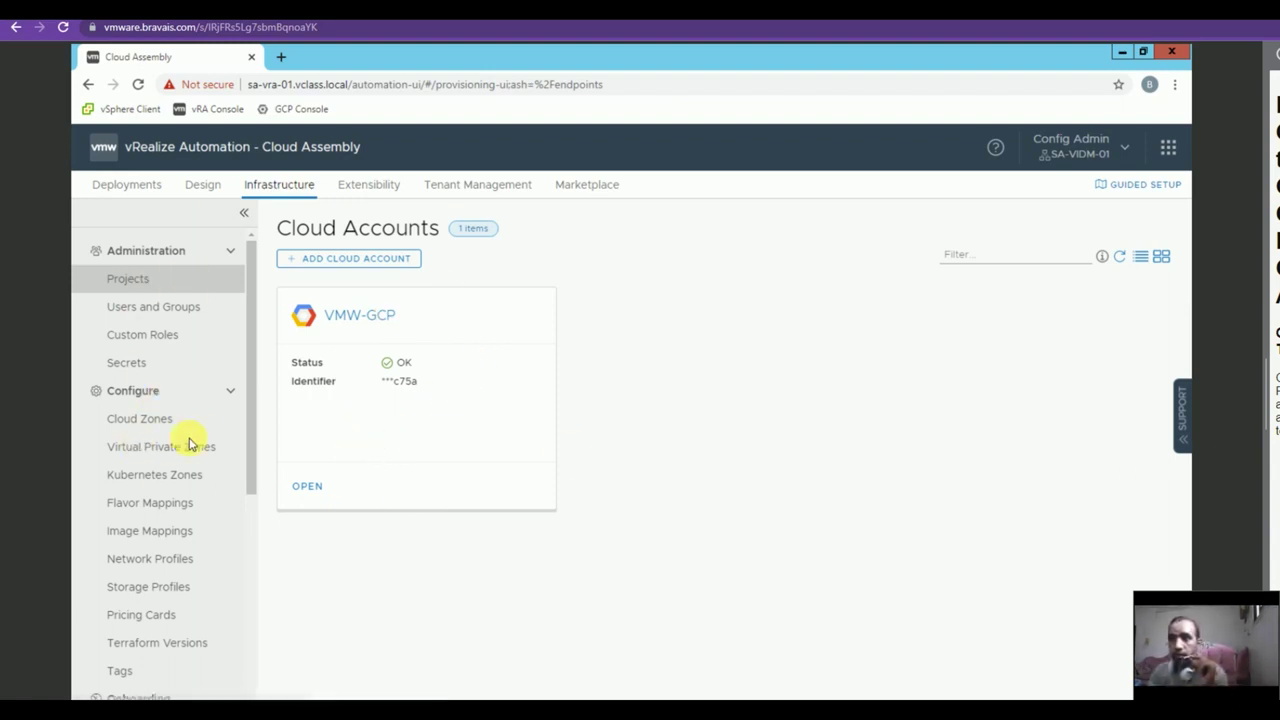
# Start a new project named VMW-GCP and add the admin user as a member.
pyautogui.click(140, 279)
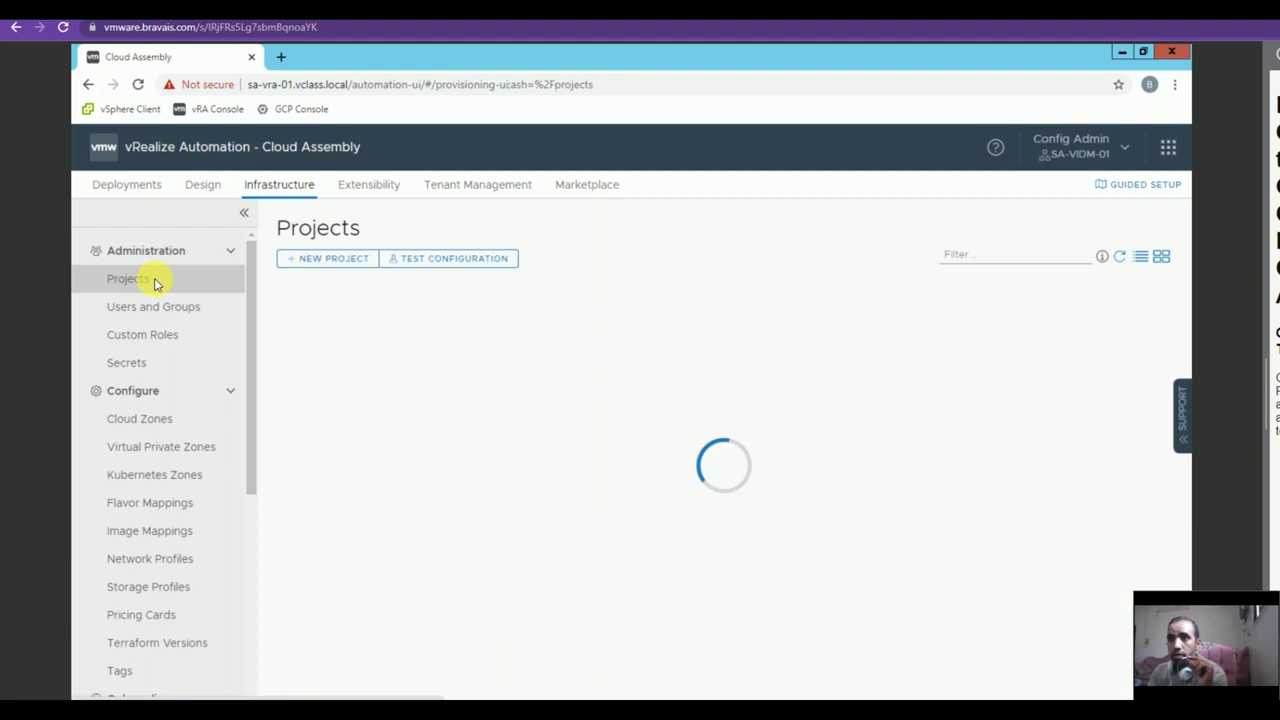
pyautogui.click(325, 259)
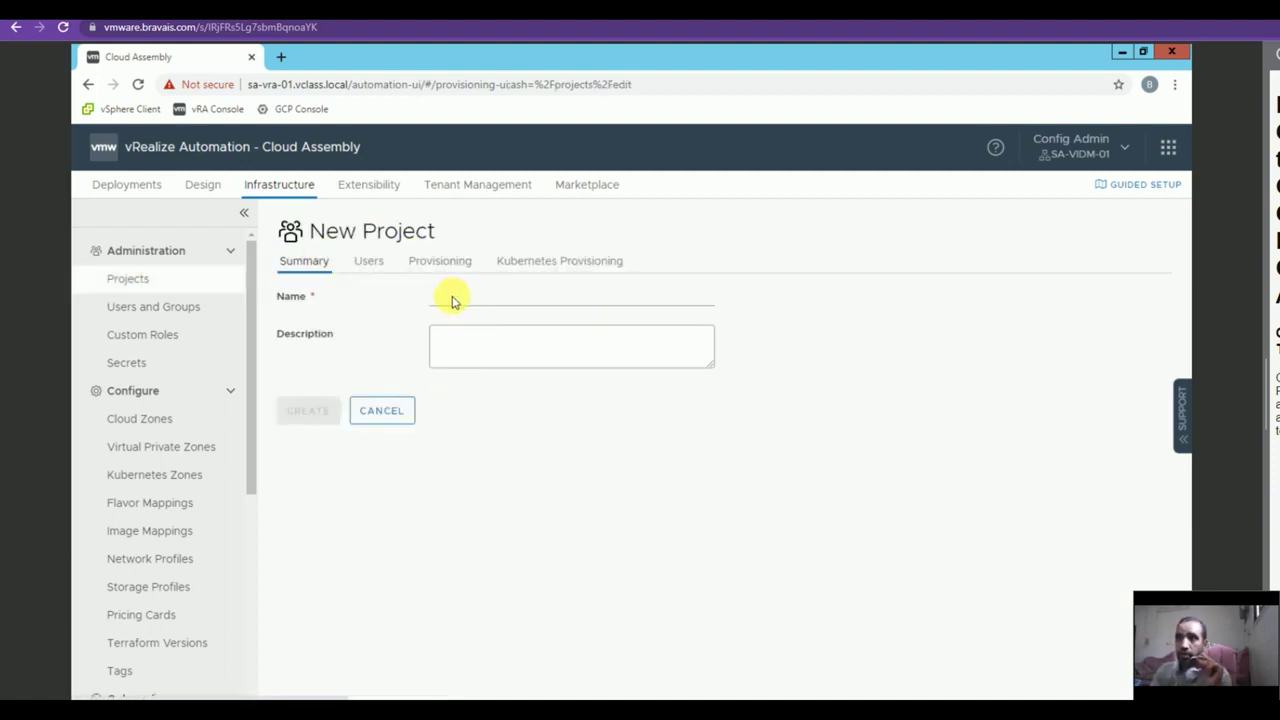
pyautogui.write('VMW-GCP')
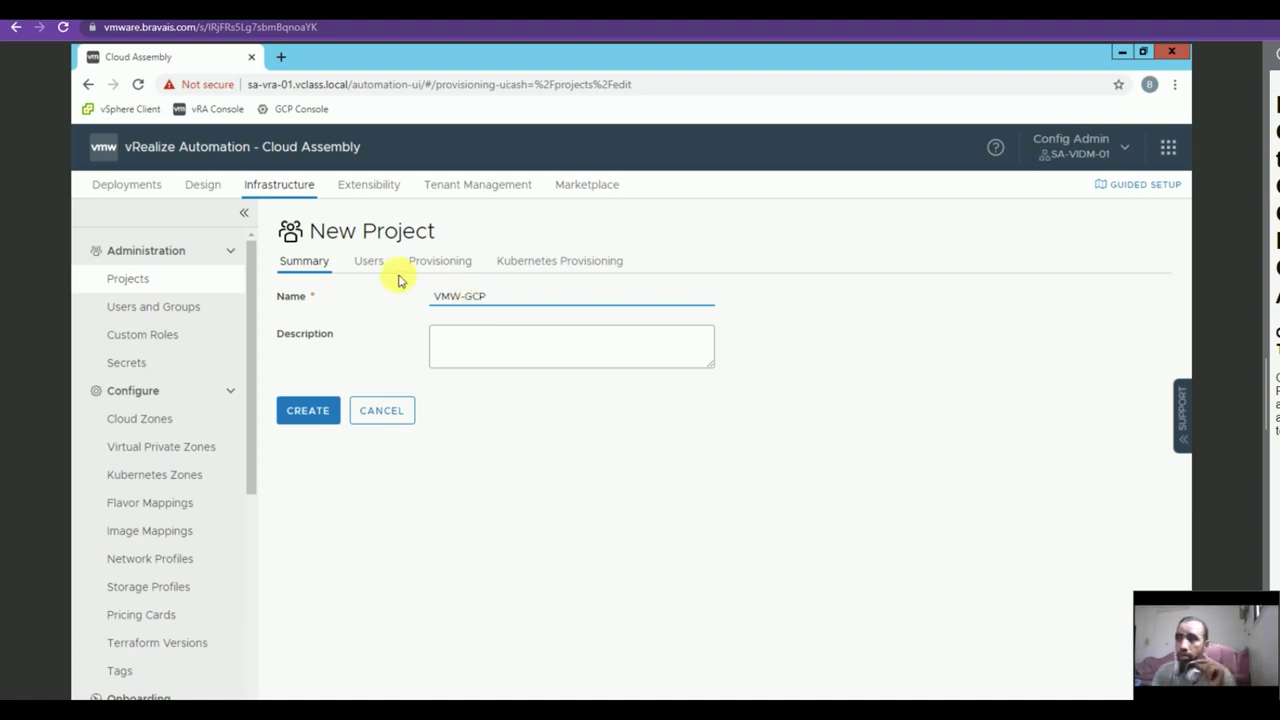
pyautogui.click(367, 260)
pyautogui.click(472, 358)
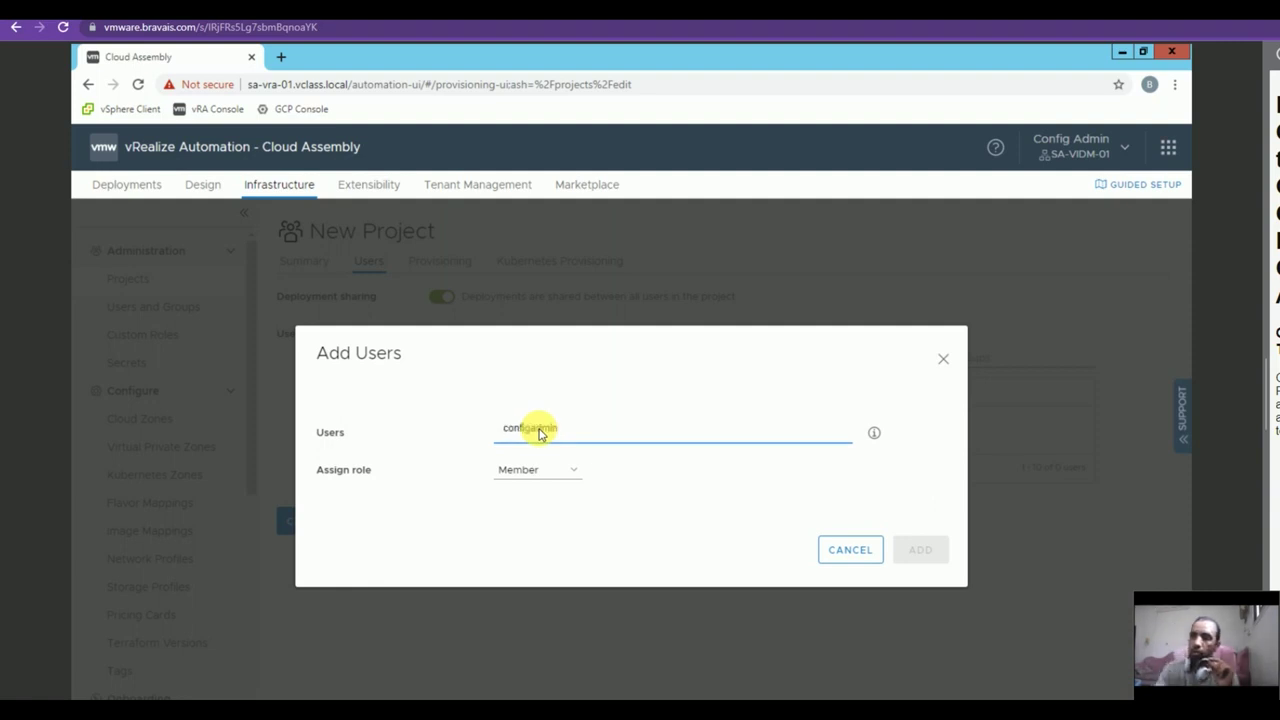
pyautogui.click(551, 462)
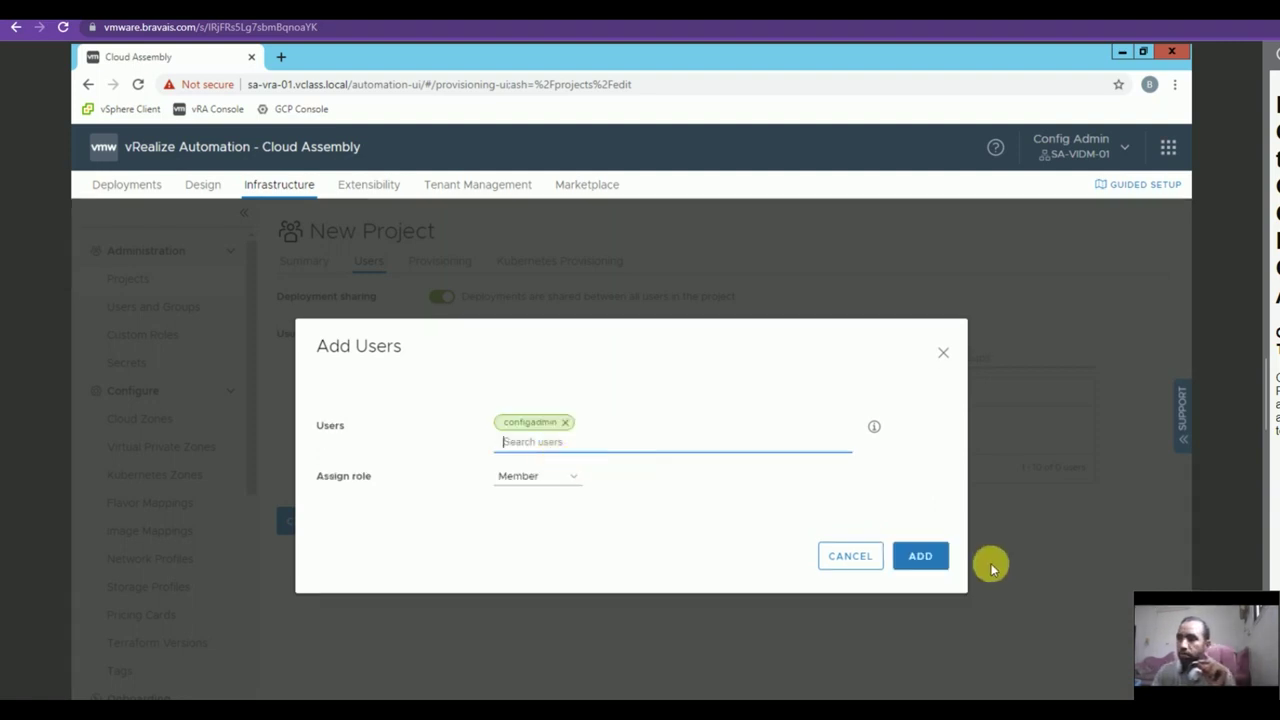
pyautogui.click(913, 555)
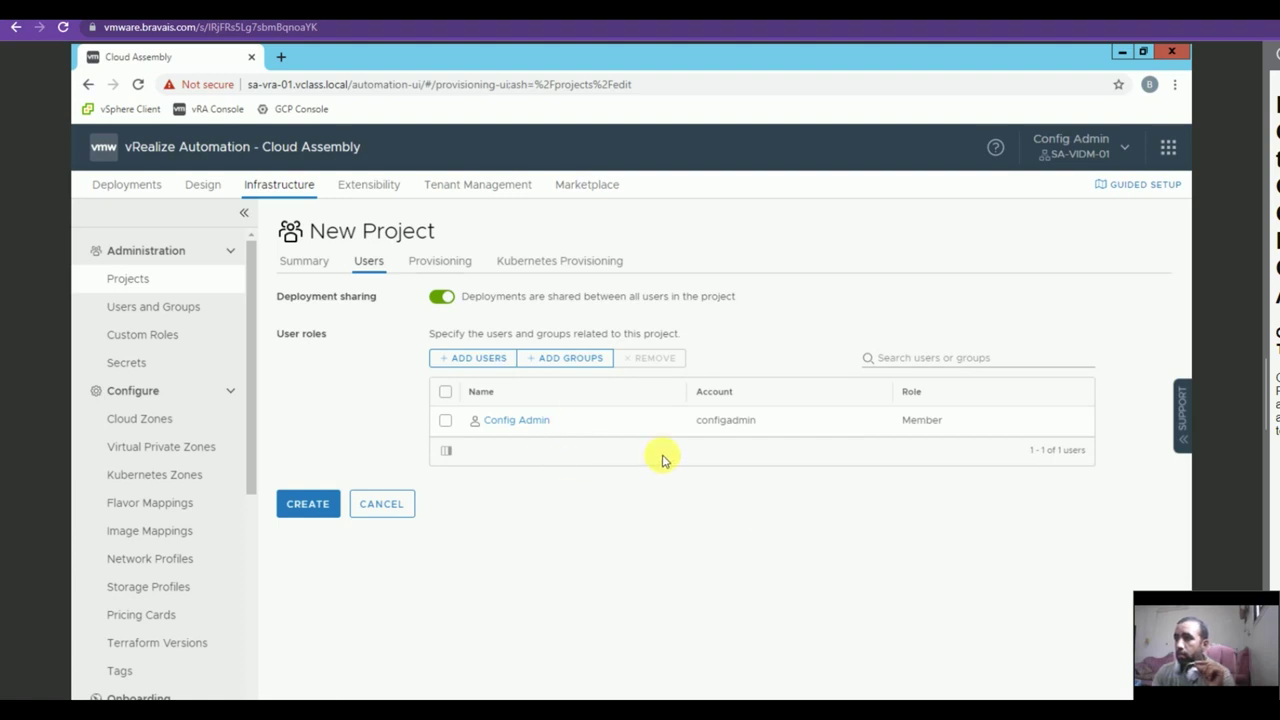
# Assign the VMW-GCP / us-east1 cloud zone to the project and create it.
pyautogui.click(438, 262)
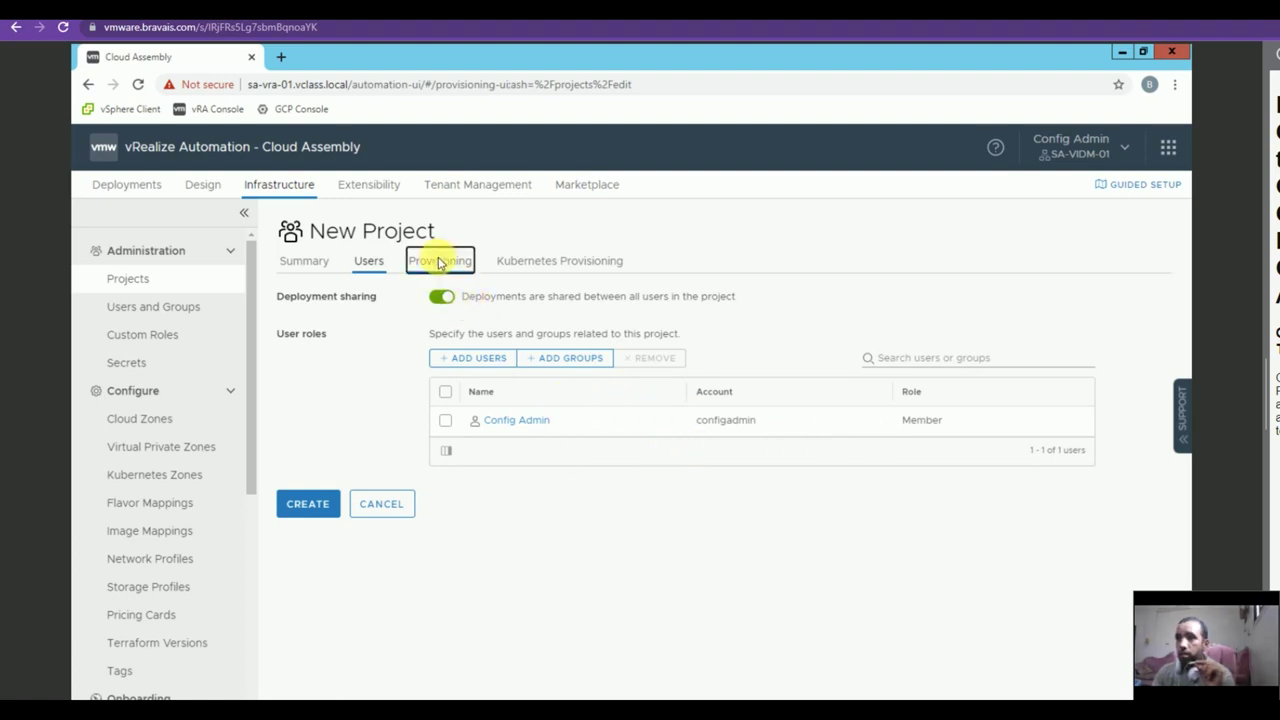
pyautogui.click(329, 366)
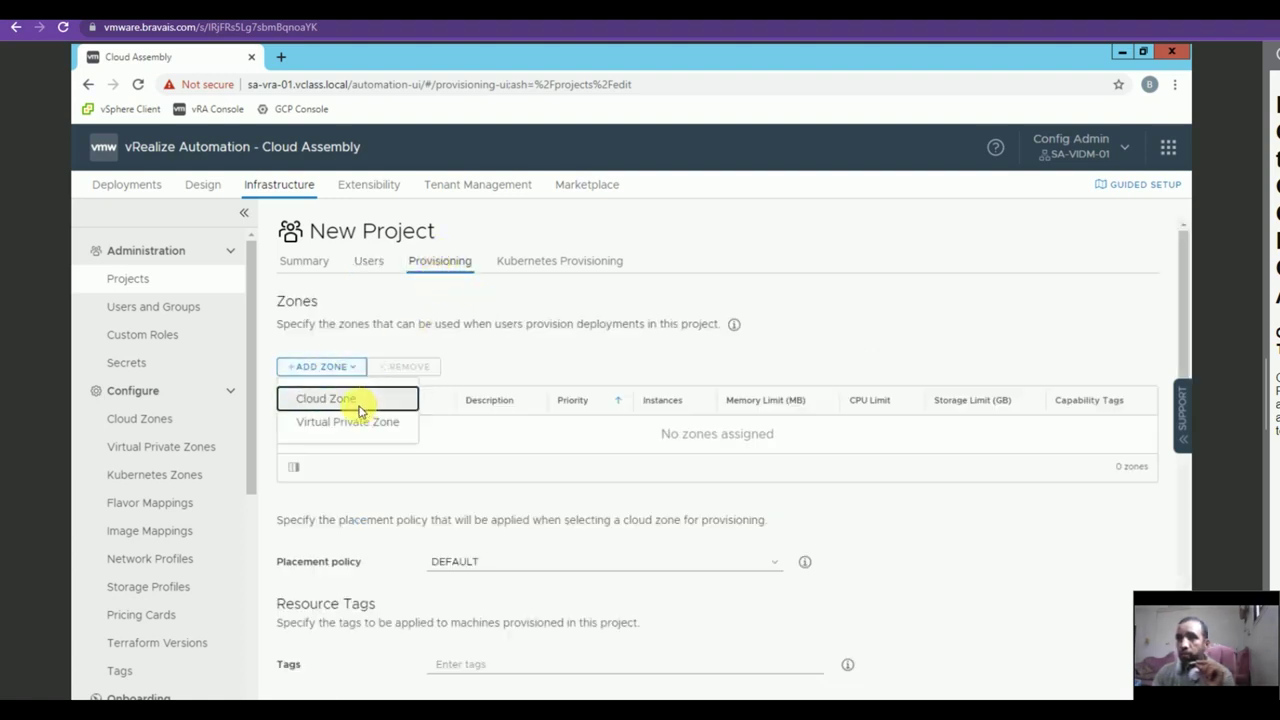
pyautogui.click(330, 399)
pyautogui.click(392, 366)
pyautogui.click(406, 400)
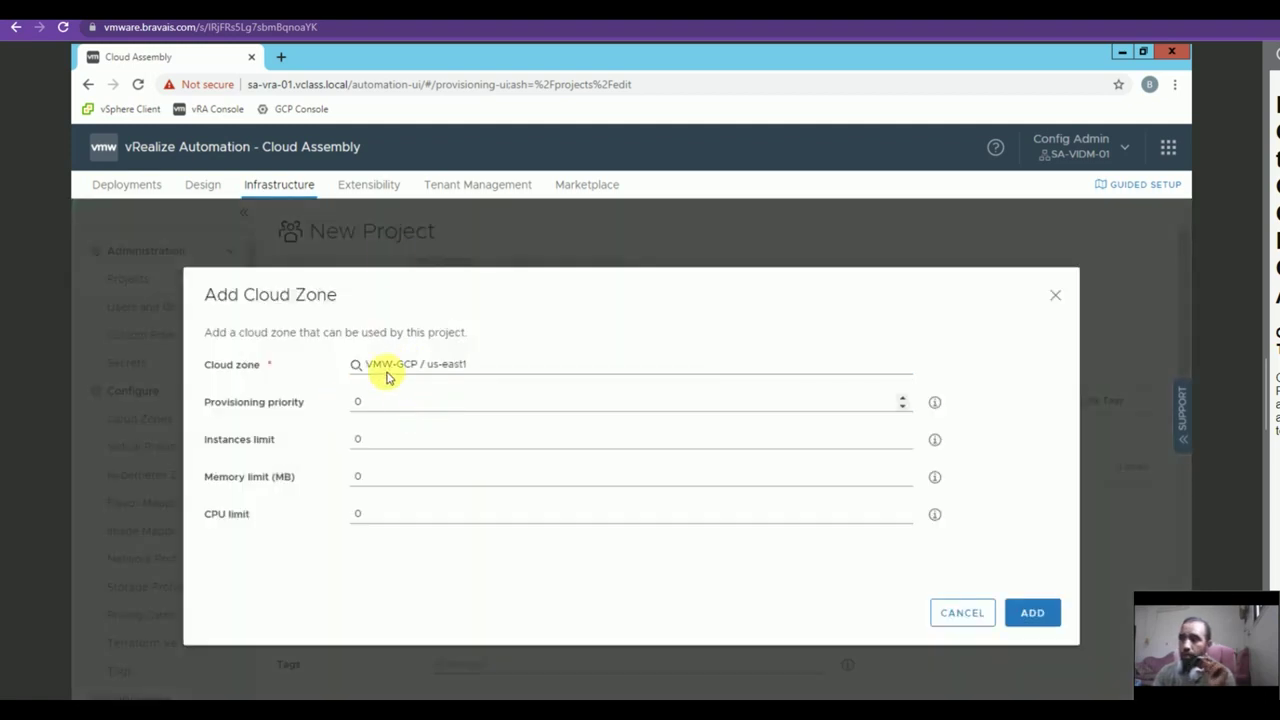
pyautogui.click(1033, 612)
pyautogui.scroll(-10, 1050, 600)
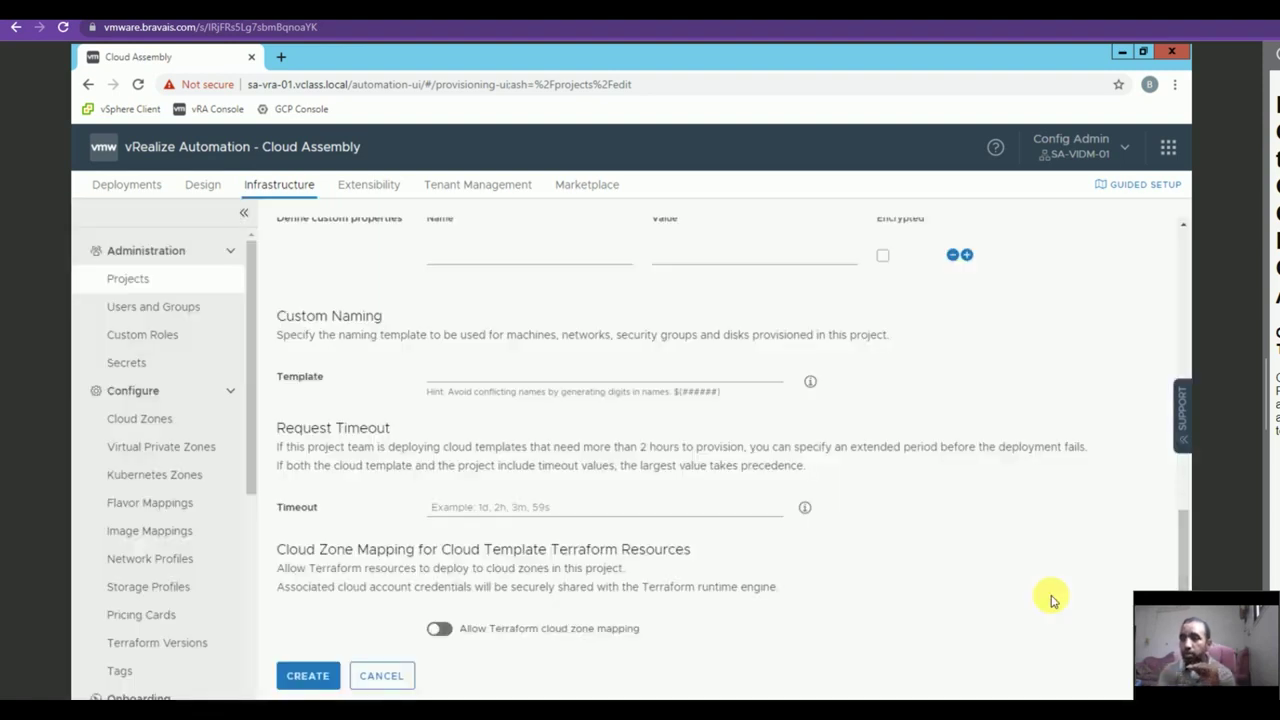
pyautogui.click(307, 677)
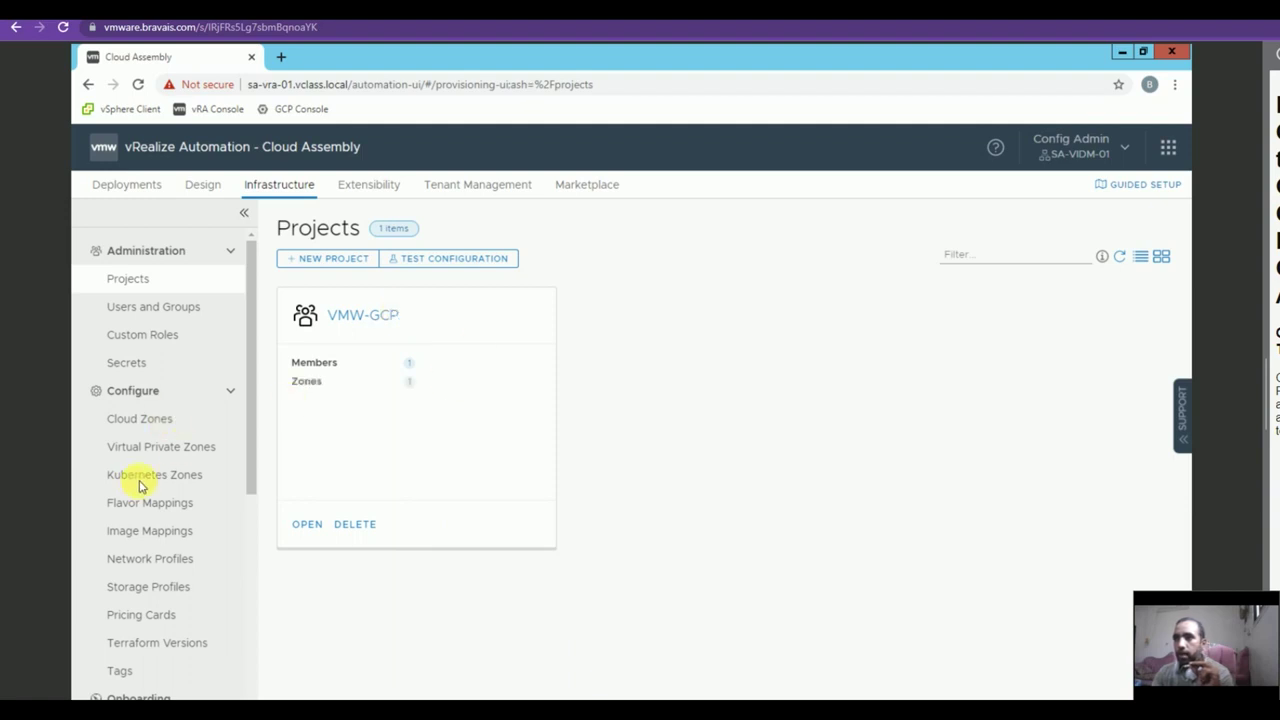
# Save flavor mapping GCP-Small, mapping VMW-GCP / us-east1 to the g1-small flavor.
pyautogui.click(166, 505)
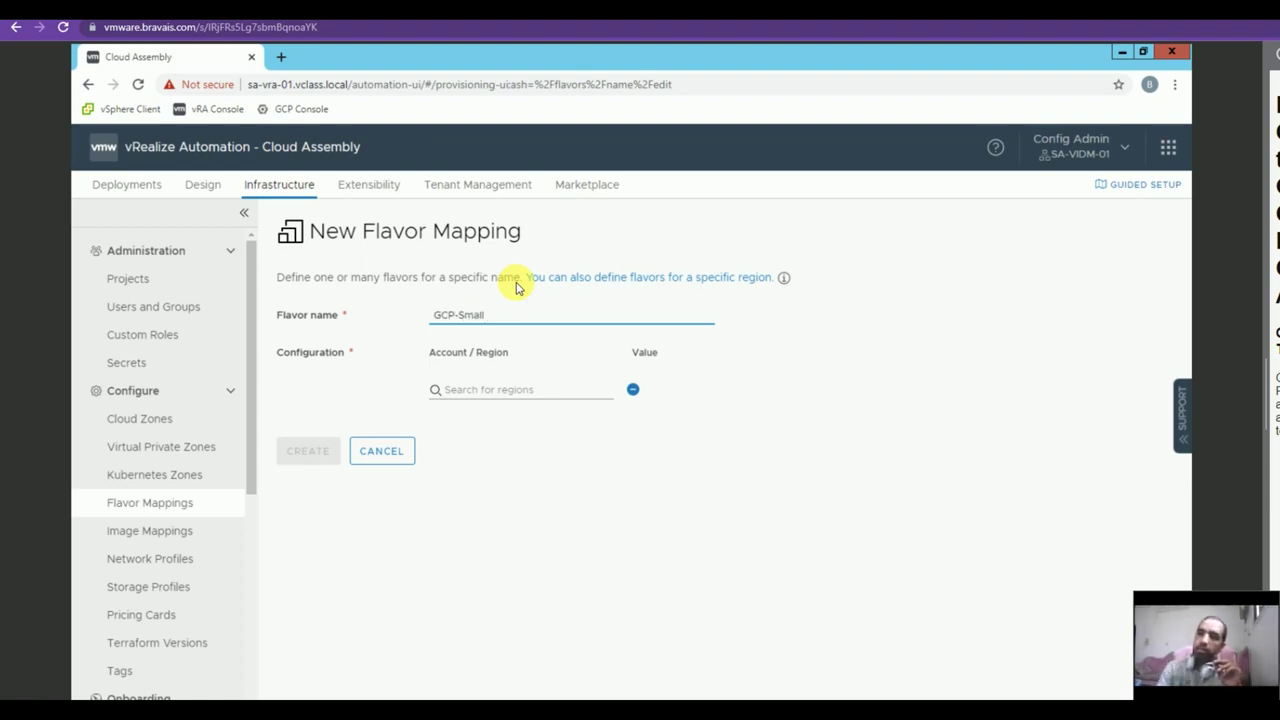
pyautogui.click(467, 395)
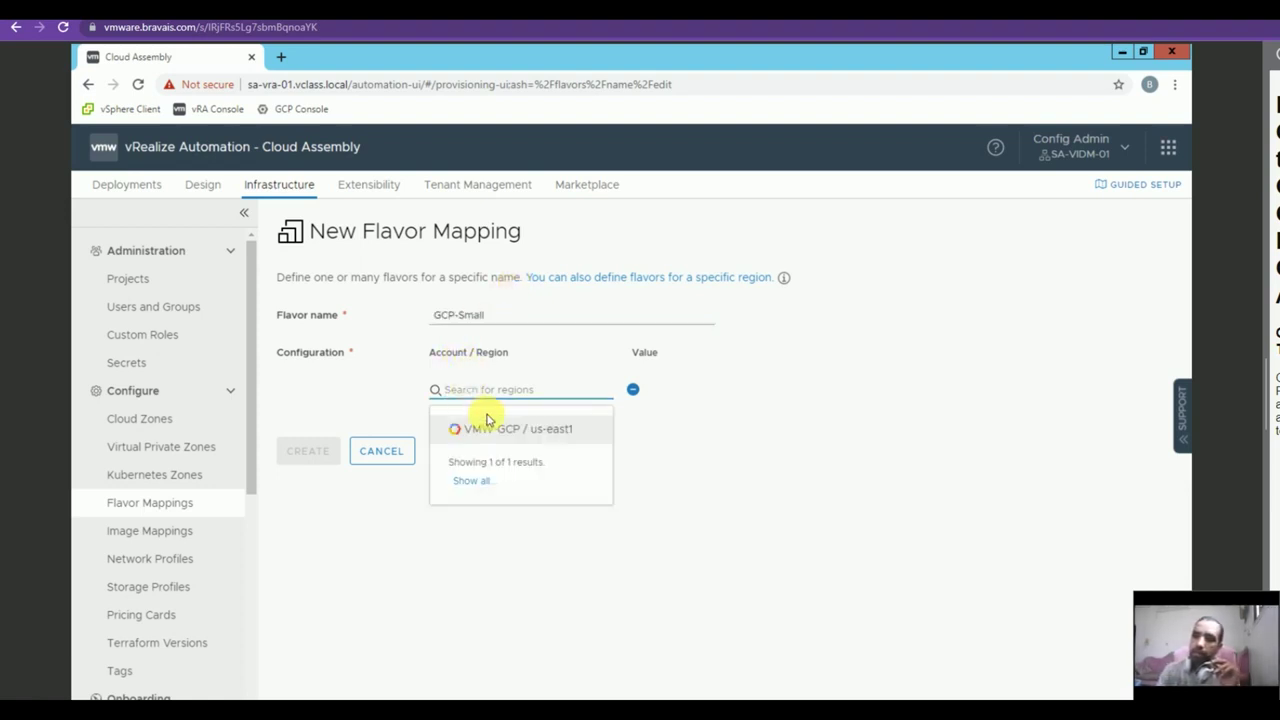
pyautogui.click(478, 427)
pyautogui.click(727, 394)
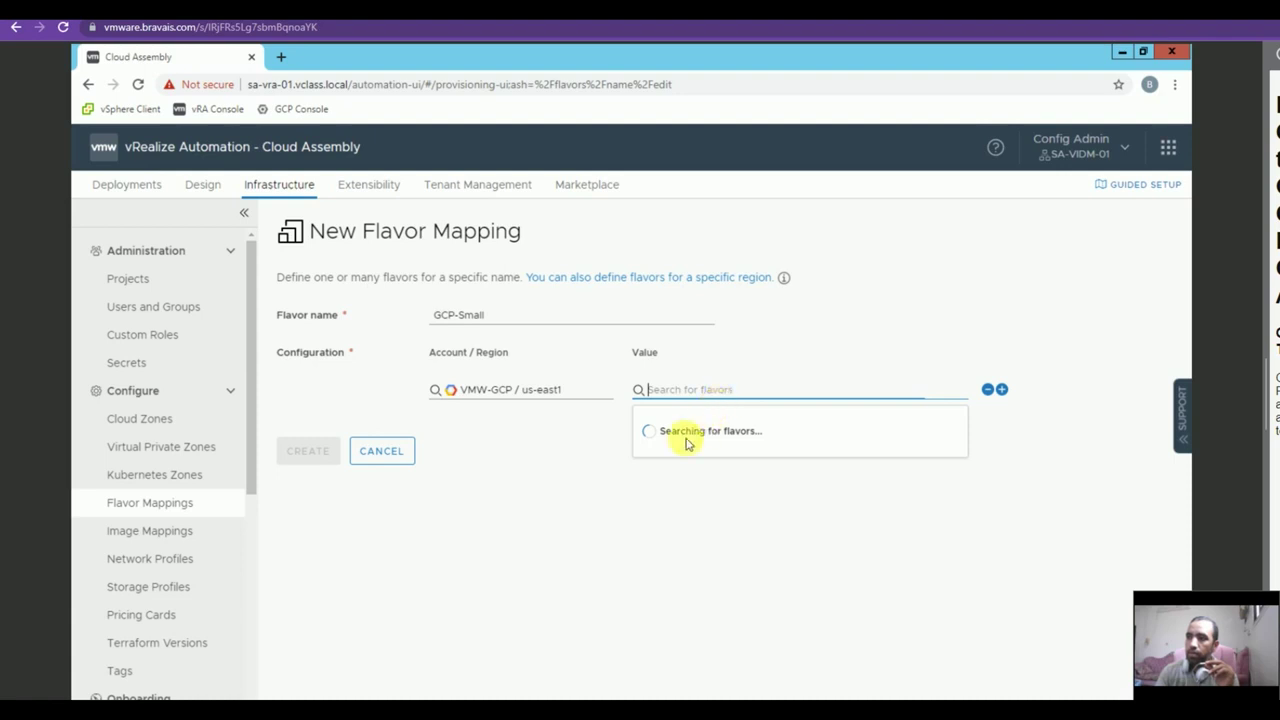
pyautogui.write('g1')
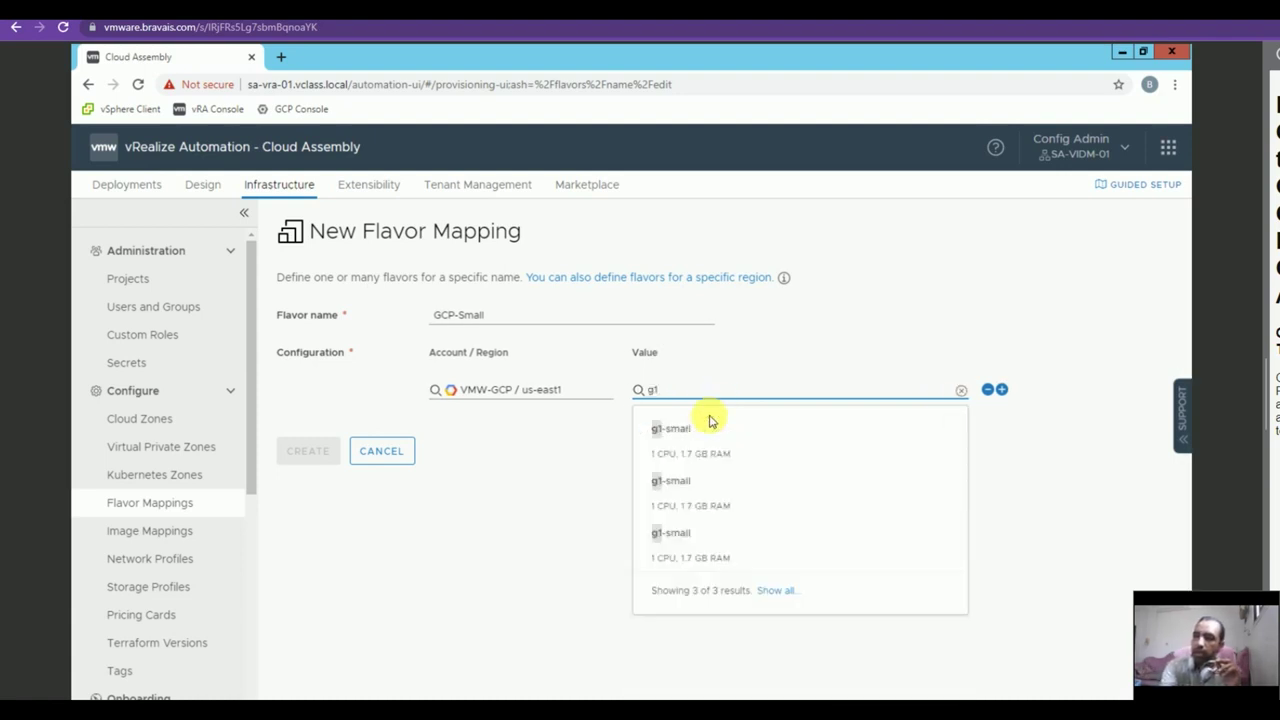
pyautogui.click(671, 457)
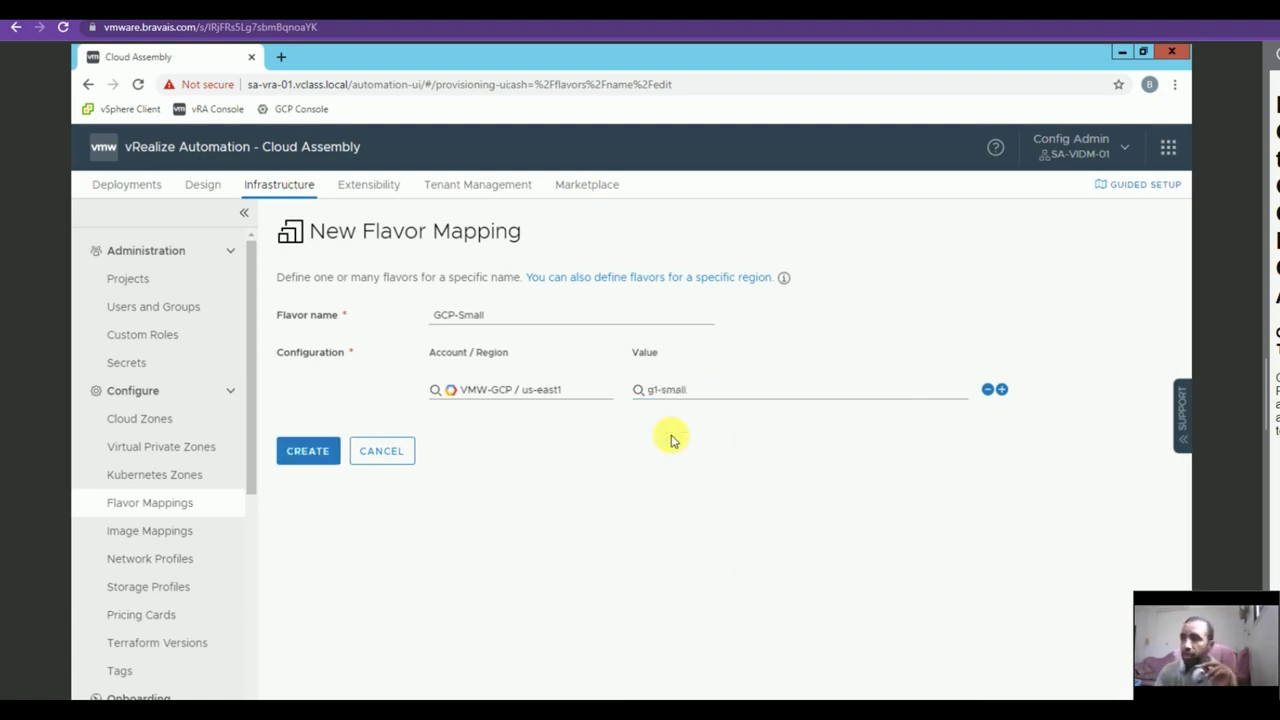
pyautogui.click(333, 446)
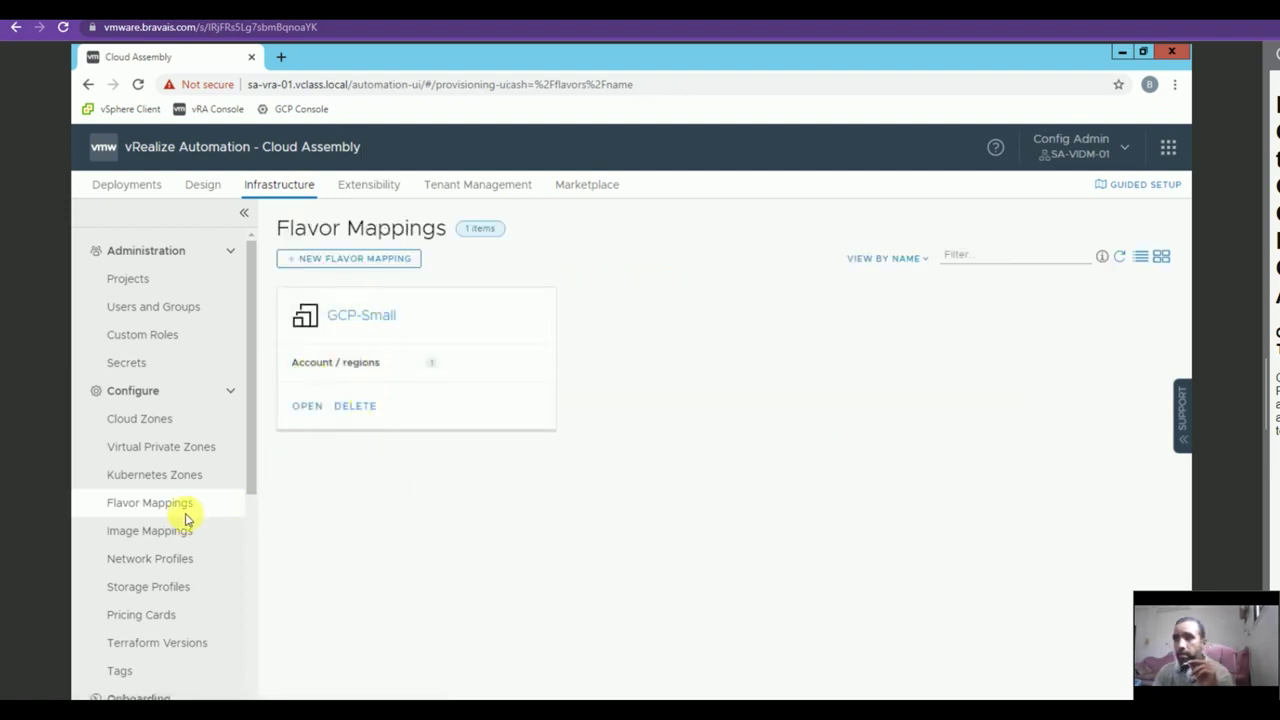
pyautogui.click(150, 530)
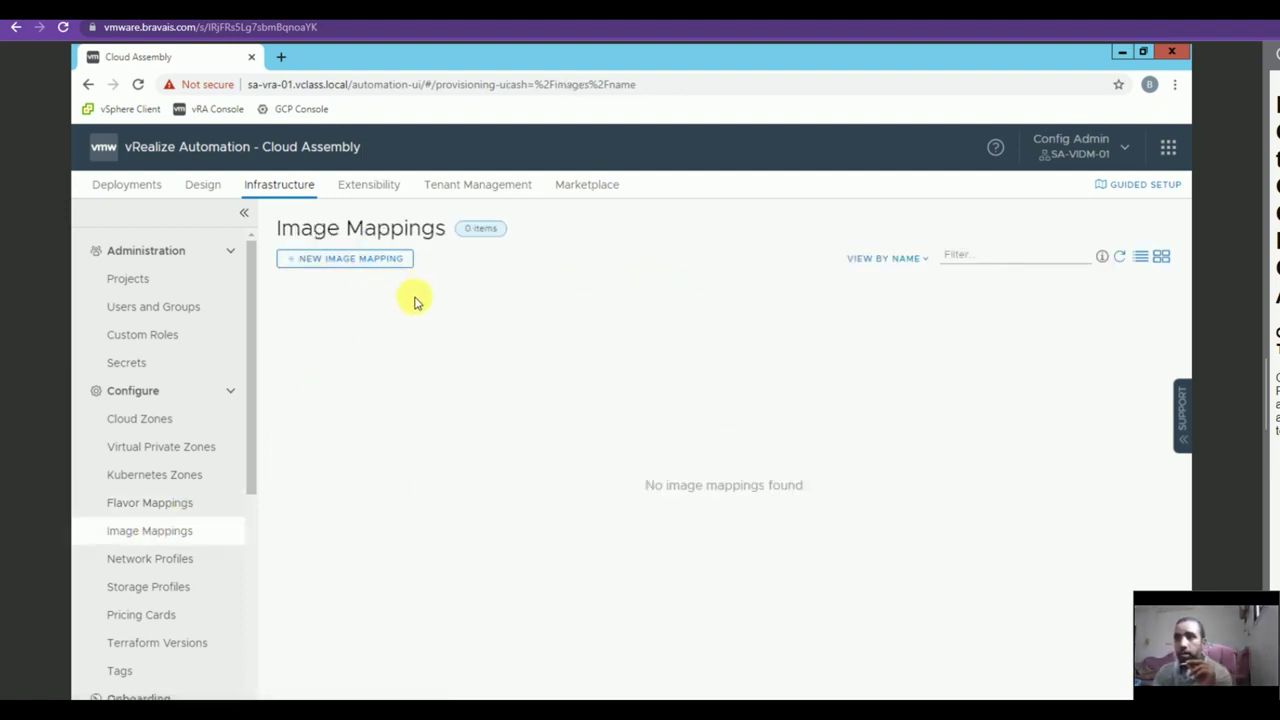
# Create image mapping GCP-CentOS using centos-6-v20131120 for region VMW-GCP / us-east1.
pyautogui.click(366, 264)
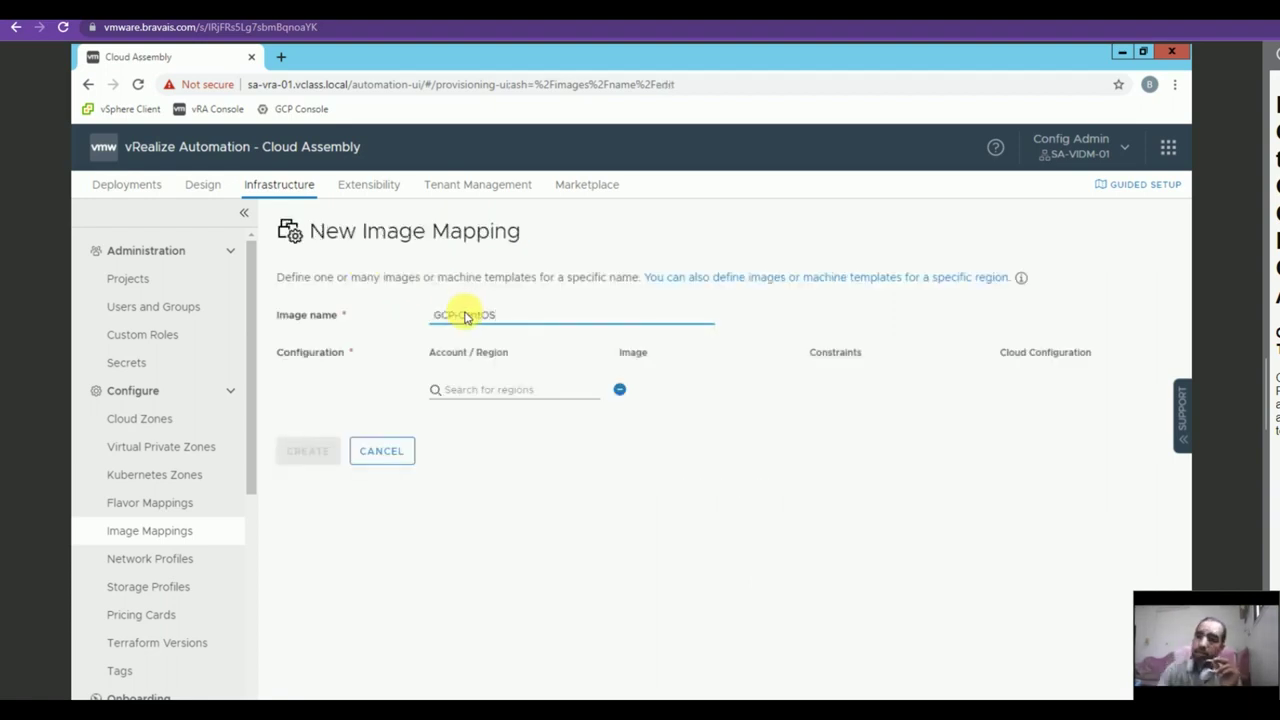
pyautogui.click(500, 389)
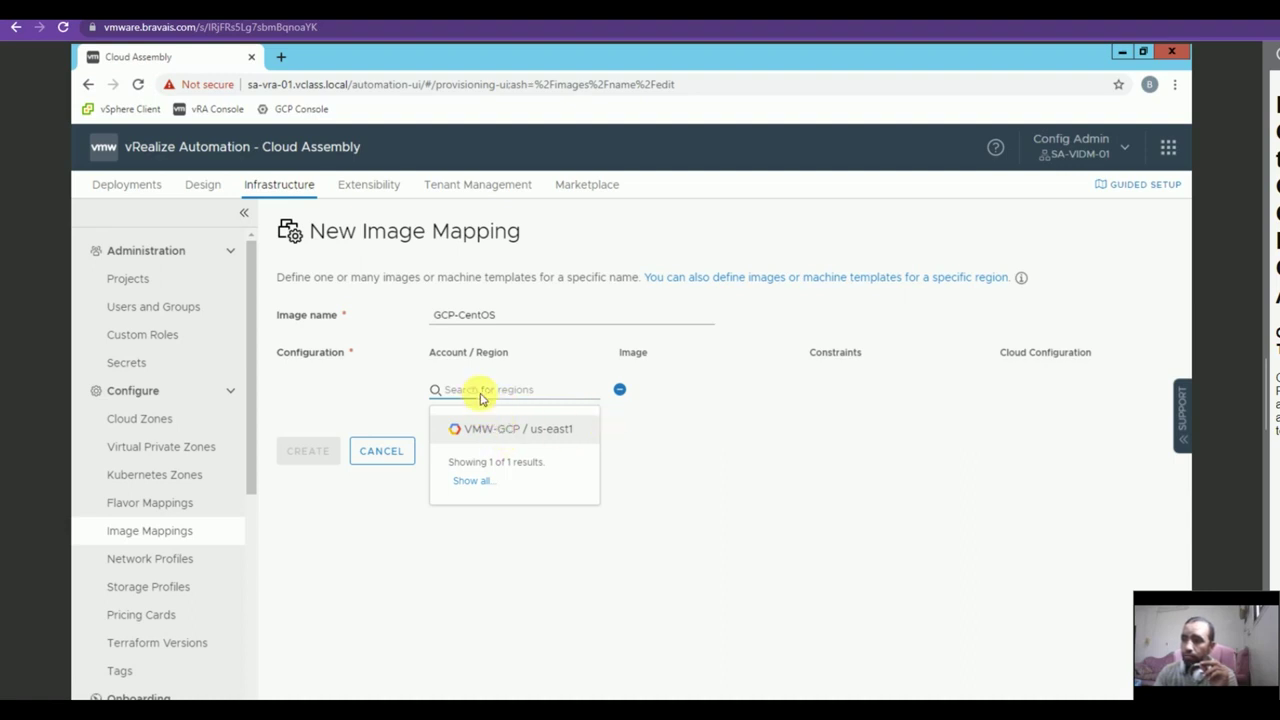
pyautogui.click(518, 428)
pyautogui.write('cen')
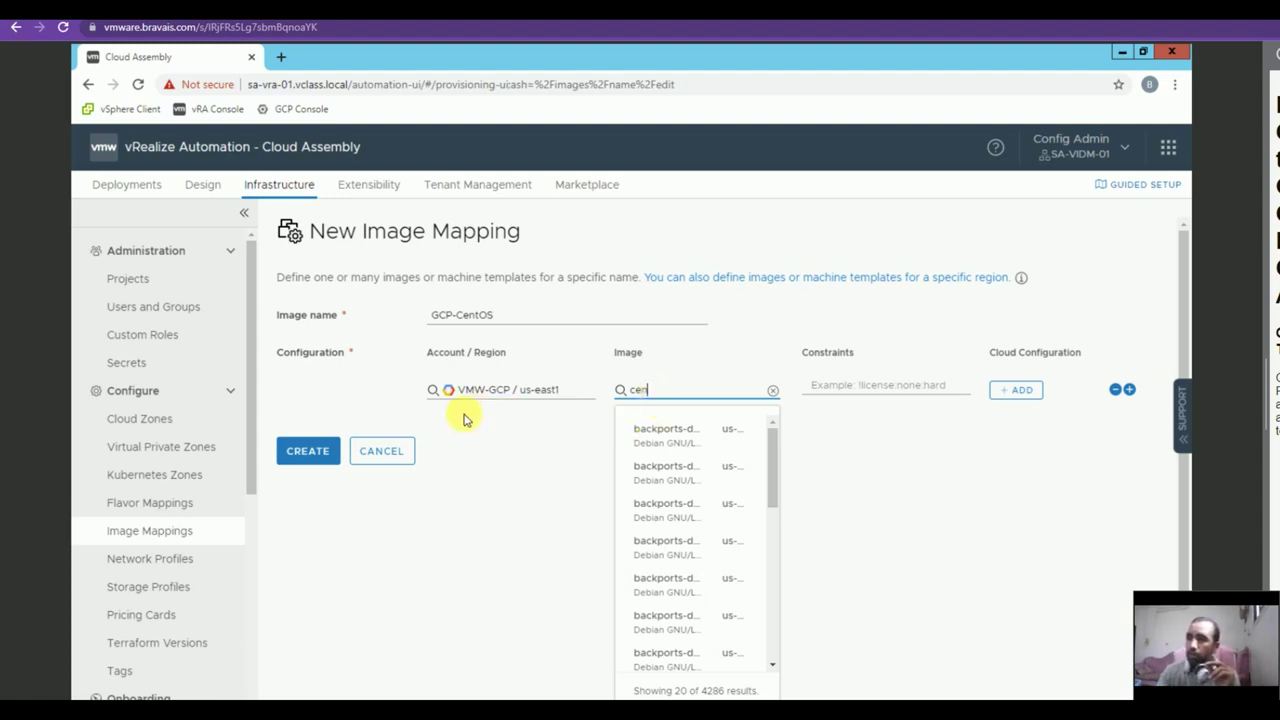
pyautogui.click(308, 452)
pyautogui.click(690, 584)
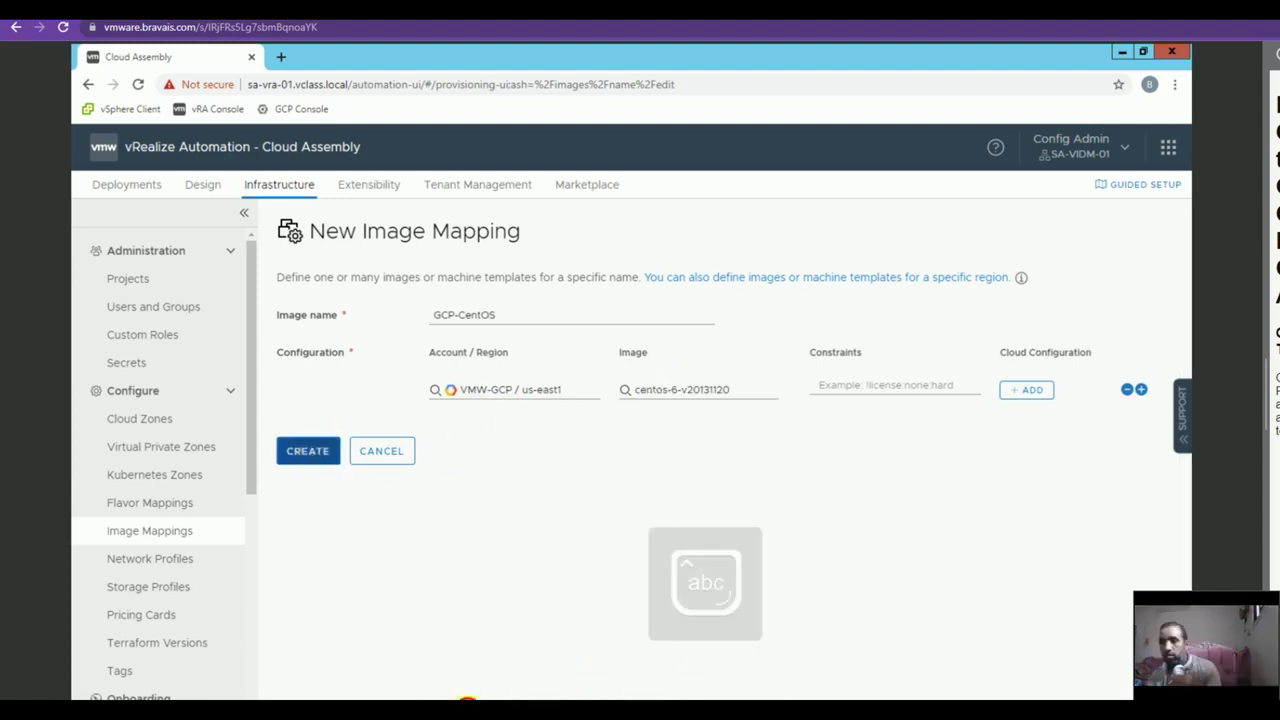
pyautogui.click(308, 450)
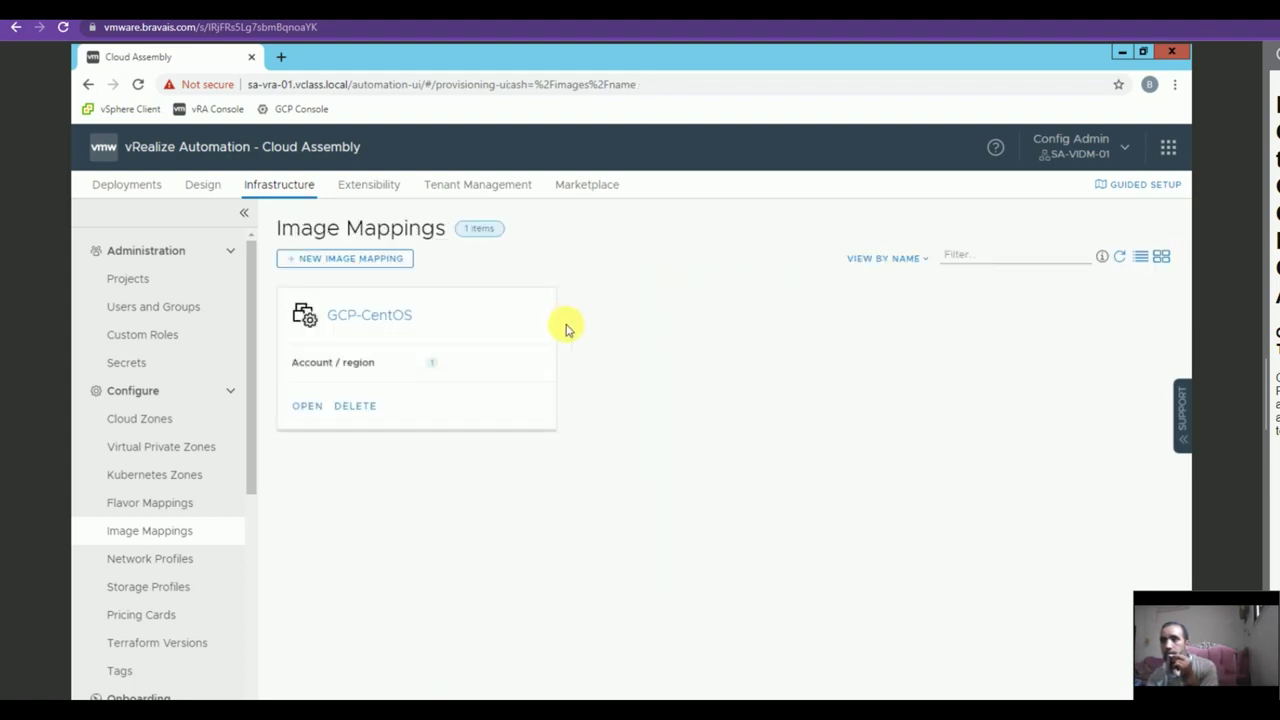
pyautogui.click(202, 184)
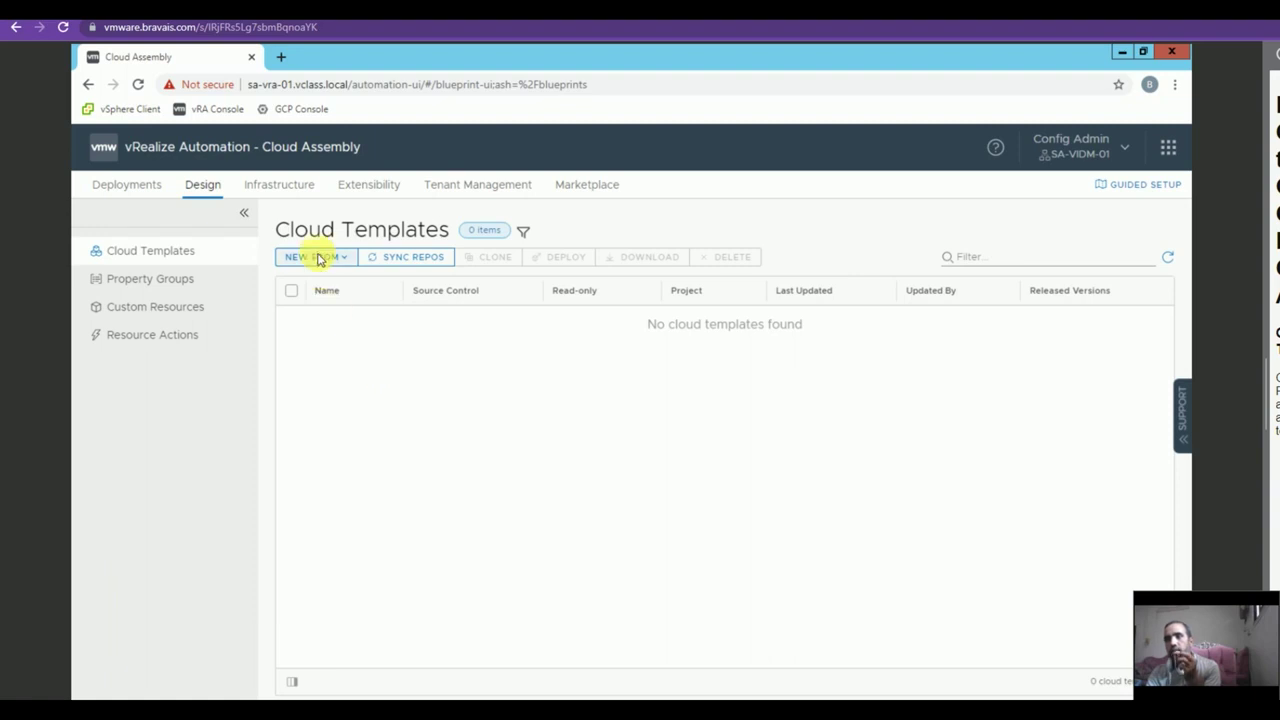
# Create a blank-canvas cloud template named GCP-CentOS in the VMW-GCP project.
pyautogui.click(326, 261)
pyautogui.click(330, 288)
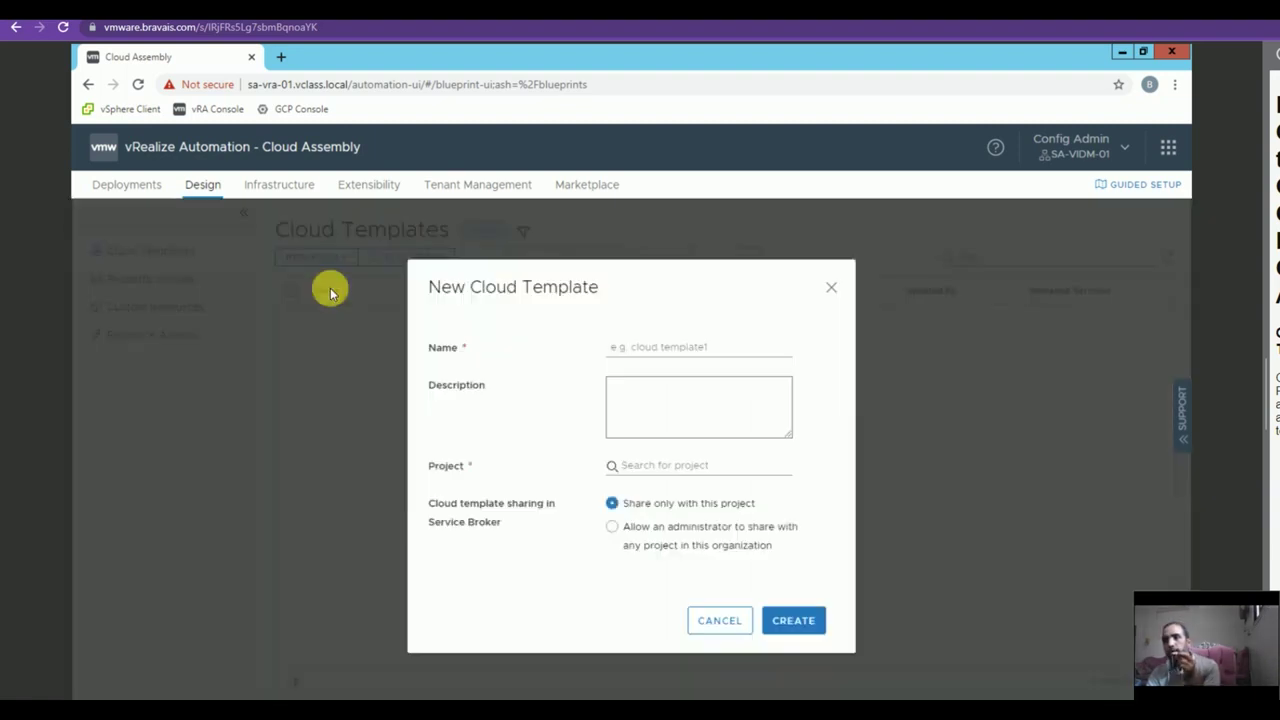
pyautogui.click(616, 356)
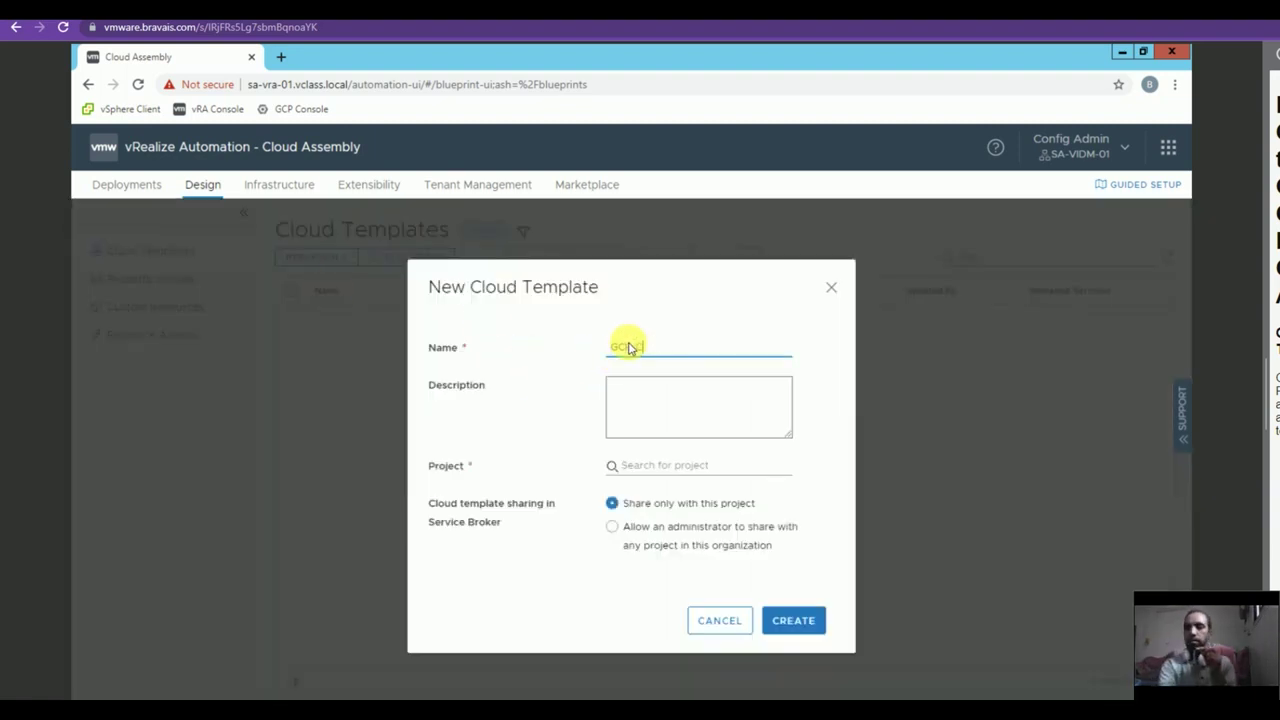
pyautogui.click(651, 464)
pyautogui.click(648, 505)
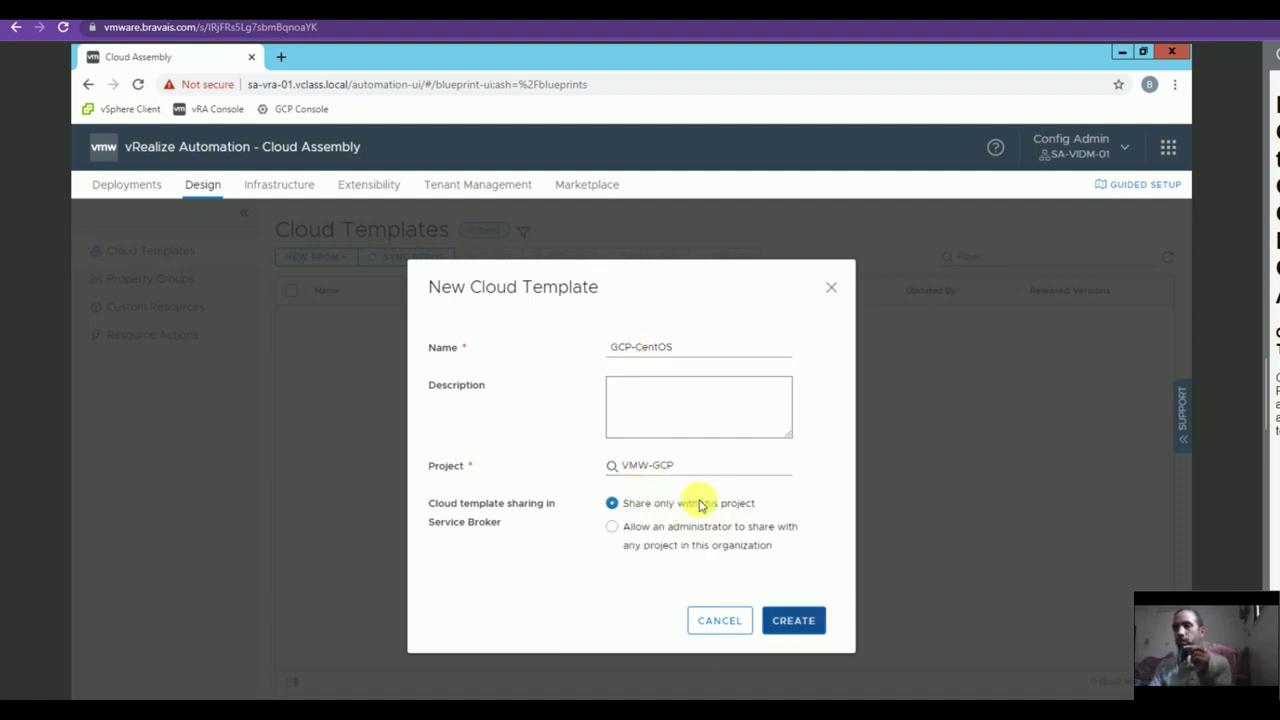
pyautogui.click(805, 620)
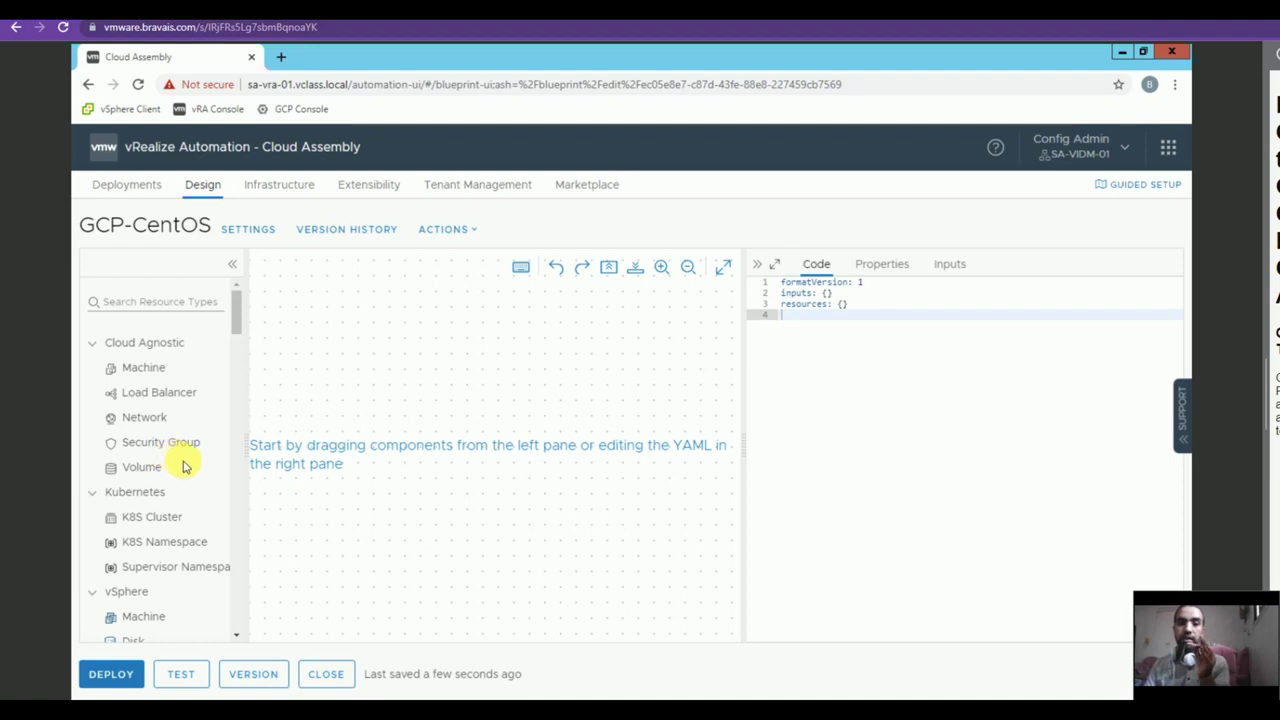
# Add a Cloud Agnostic Network and a GCP Machine with image GCP-CentOS and flavor GCP-Small.
pyautogui.doubleClick(133, 418)
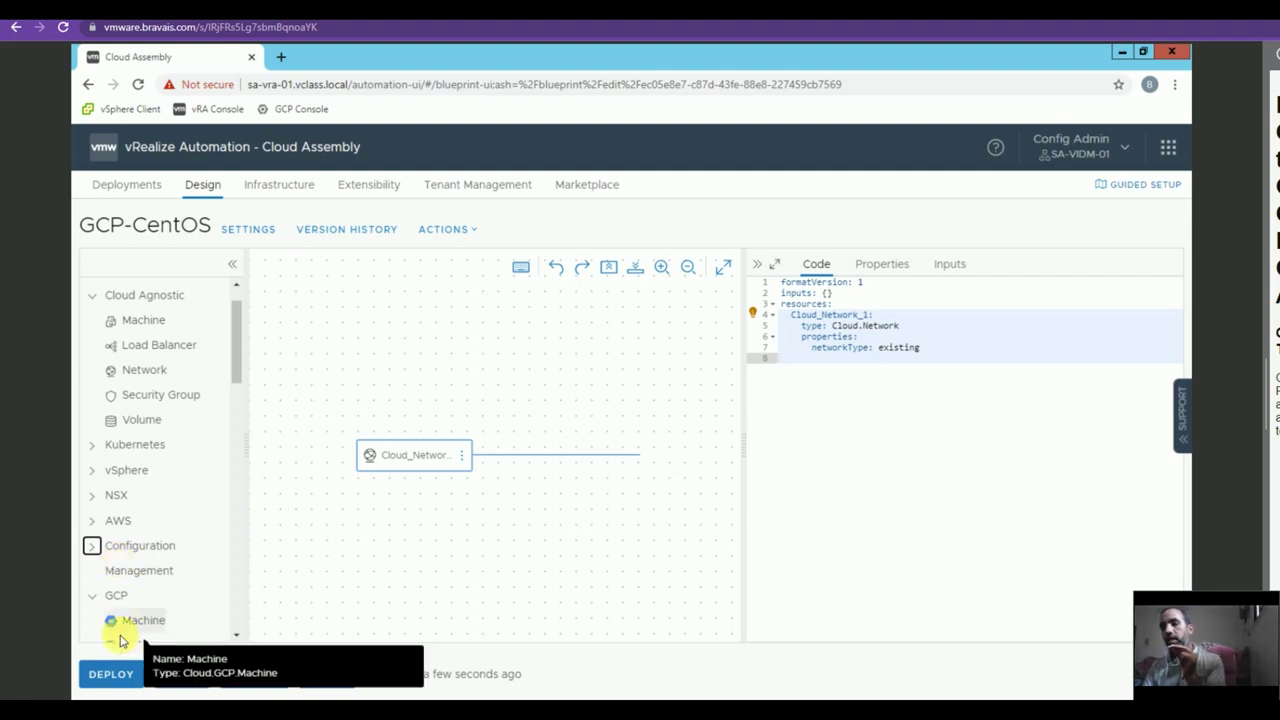
pyautogui.doubleClick(145, 620)
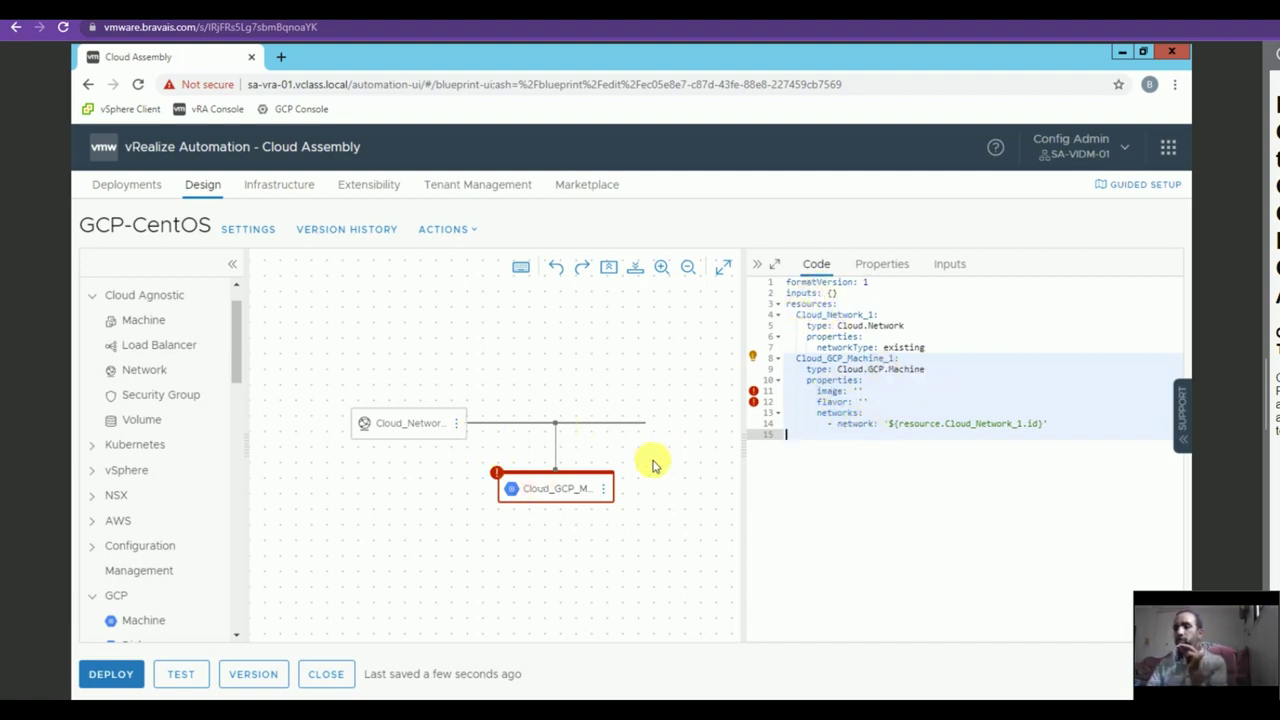
pyautogui.click(860, 393)
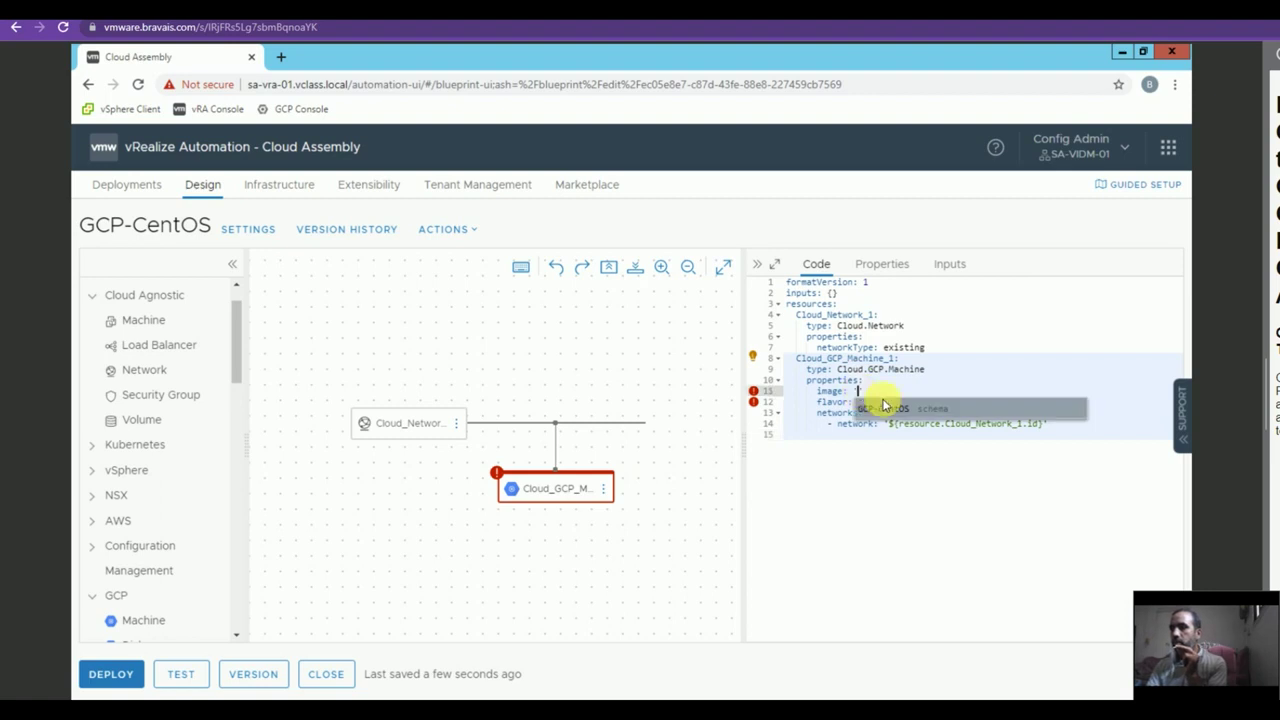
pyautogui.click(885, 409)
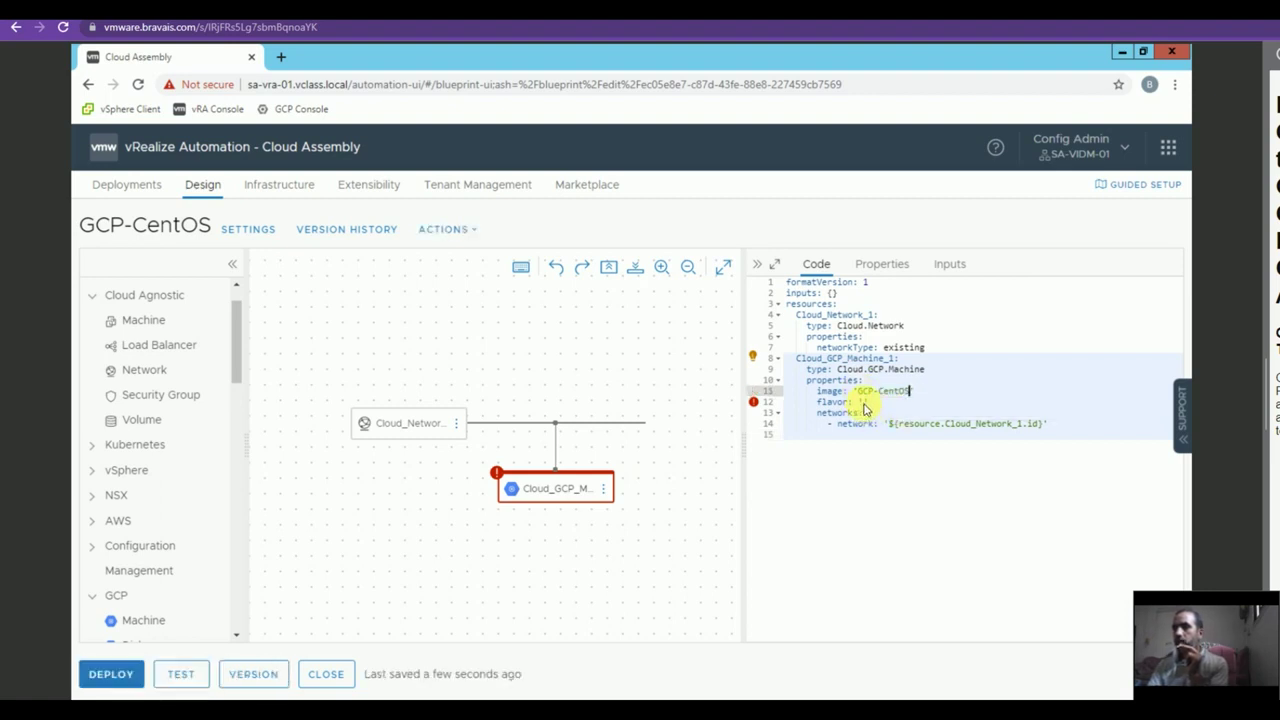
pyautogui.click(876, 416)
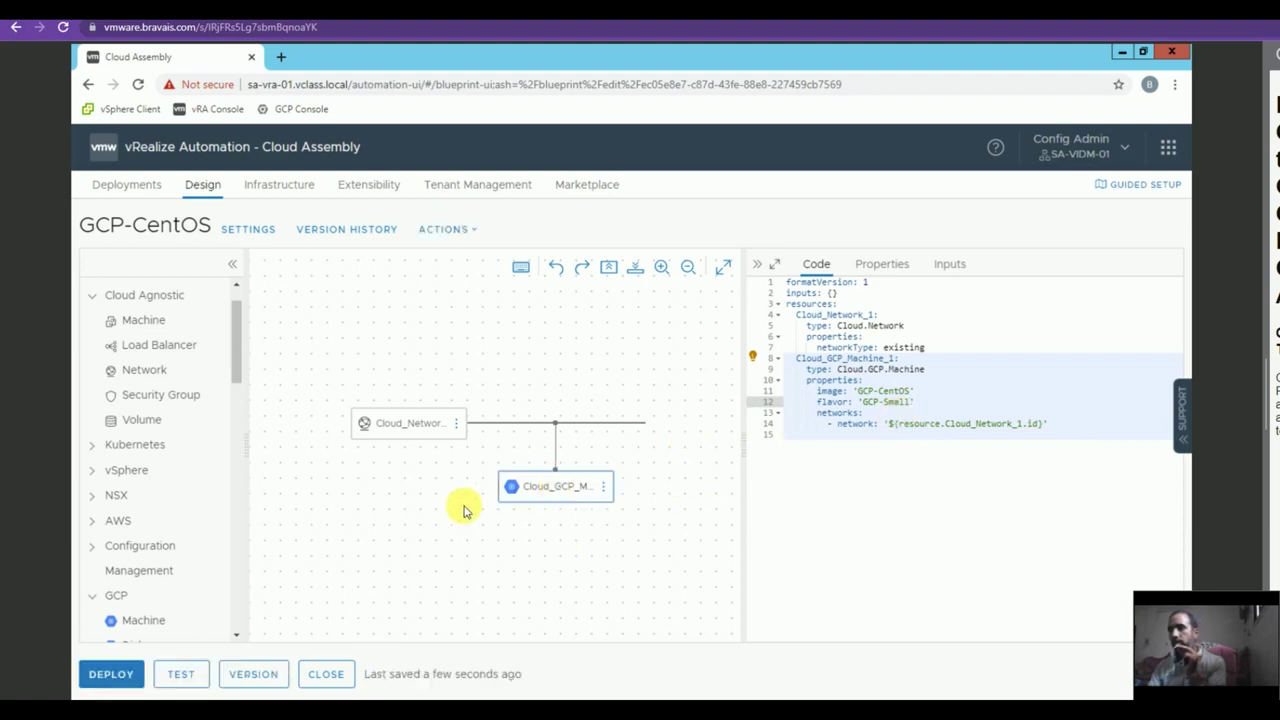
# Deploy the template as a new deployment named GCP-CentOS, then open a new browser tab.
pyautogui.click(110, 674)
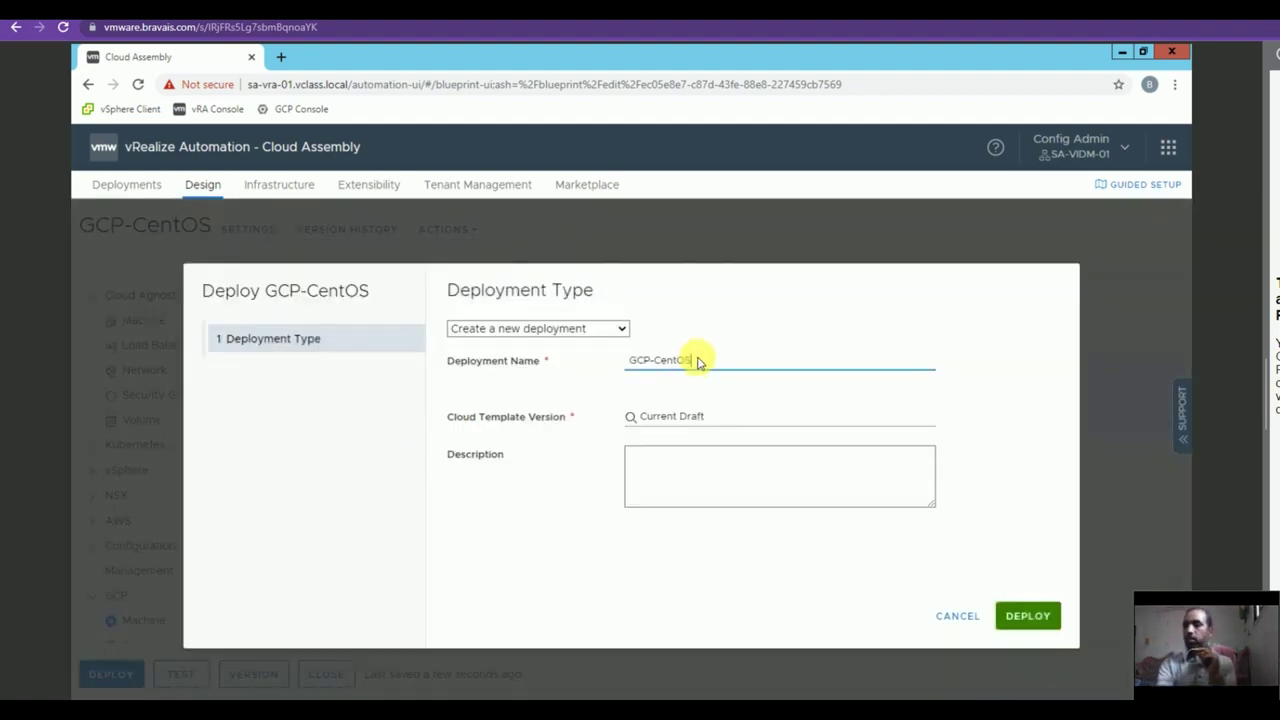
pyautogui.click(1025, 617)
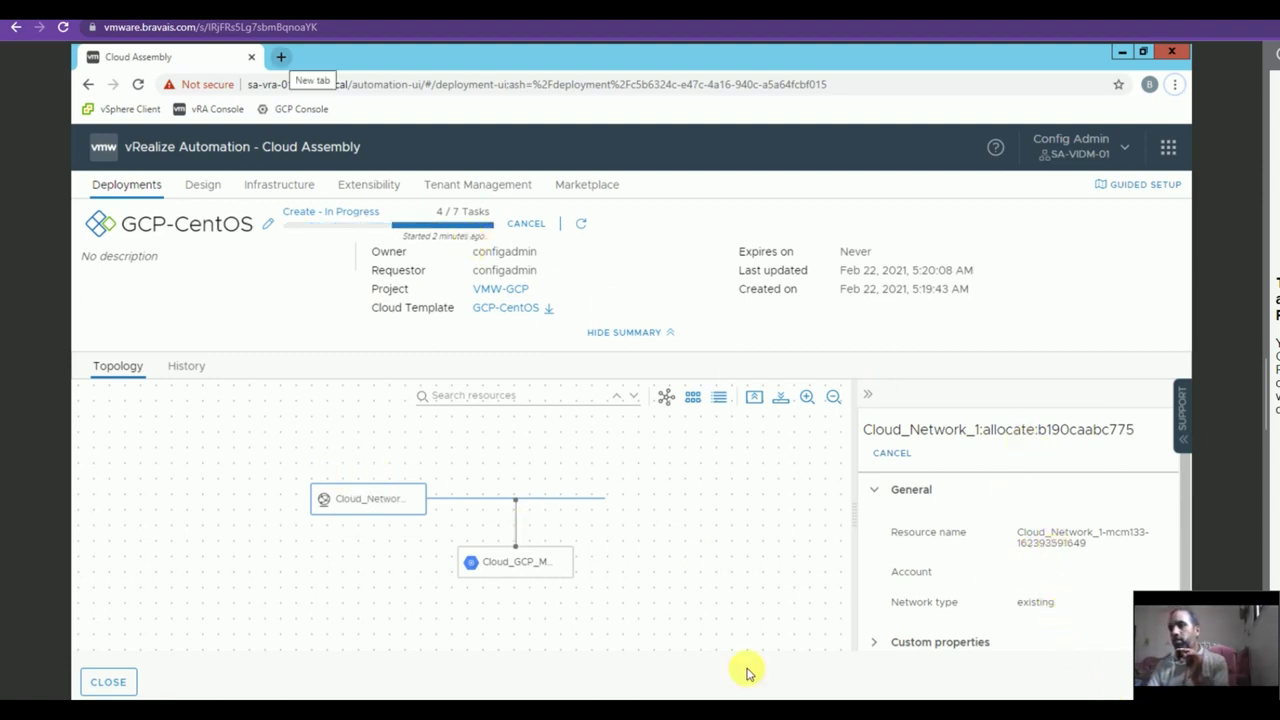
pyautogui.click(283, 57)
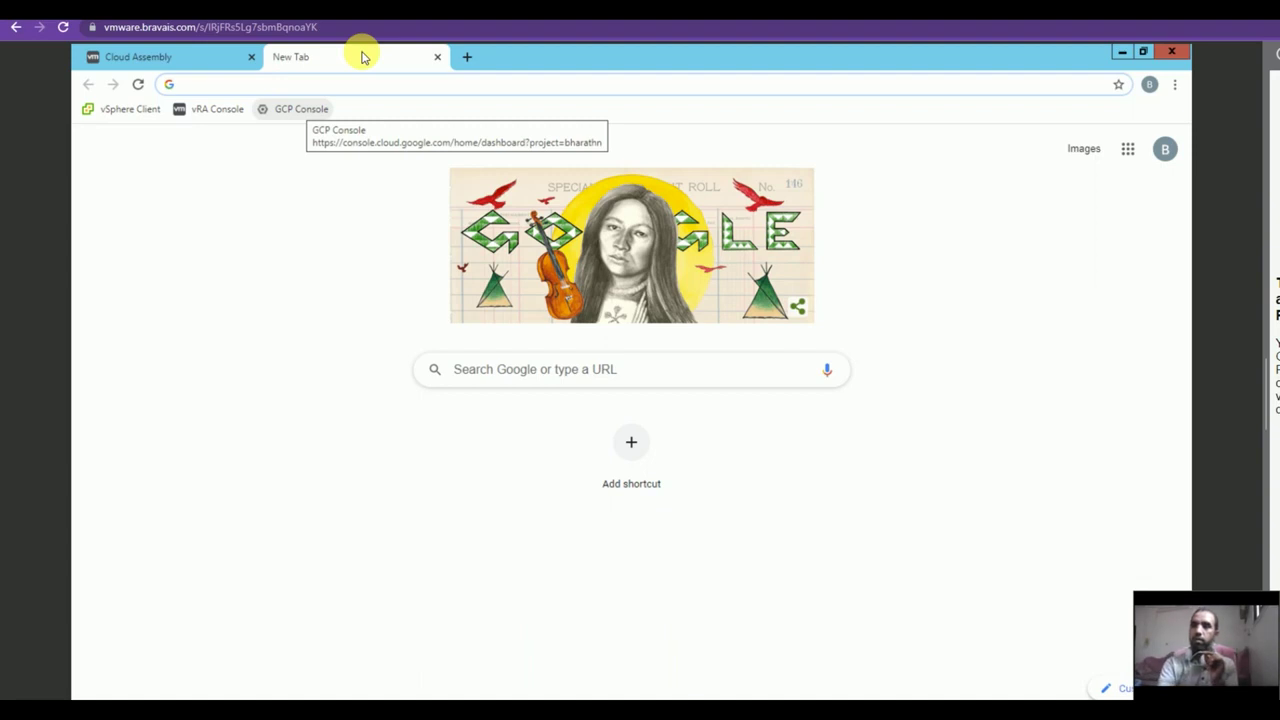
# Confirm the CentOS VM runs in GCP Compute Engine VM instances, then return to Cloud Assembly deployments.
pyautogui.click(300, 109)
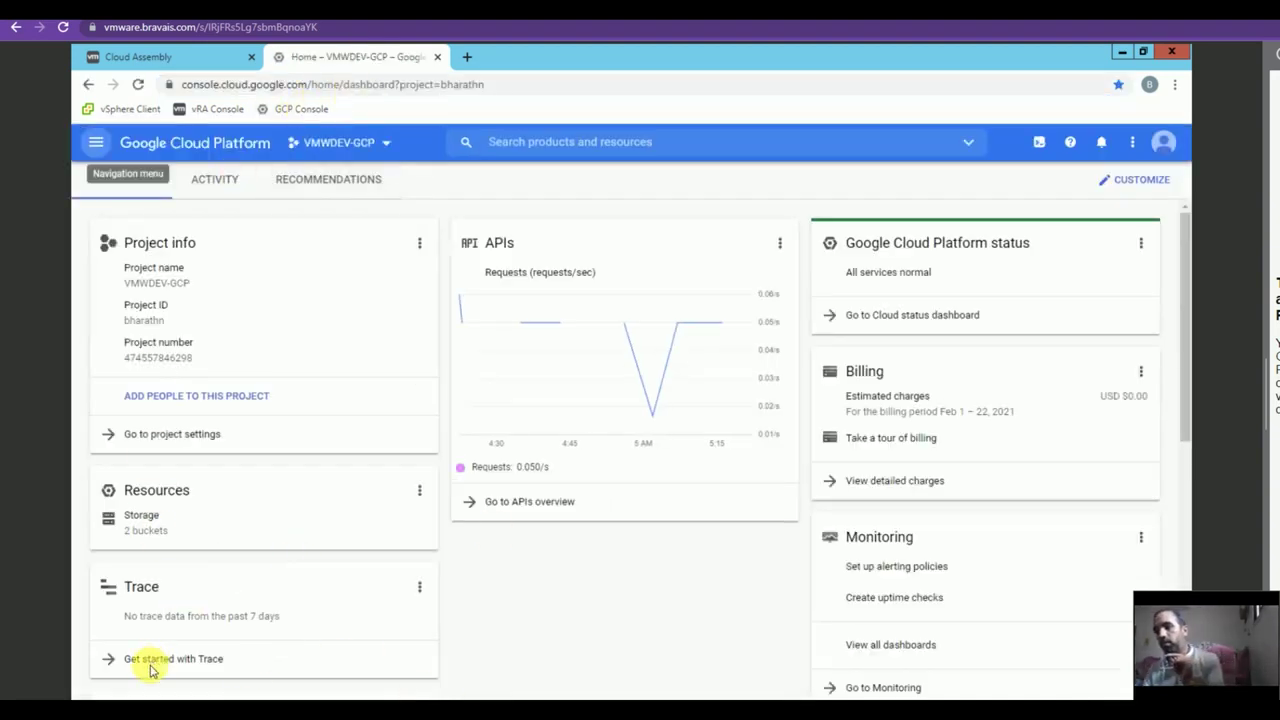
pyautogui.click(96, 142)
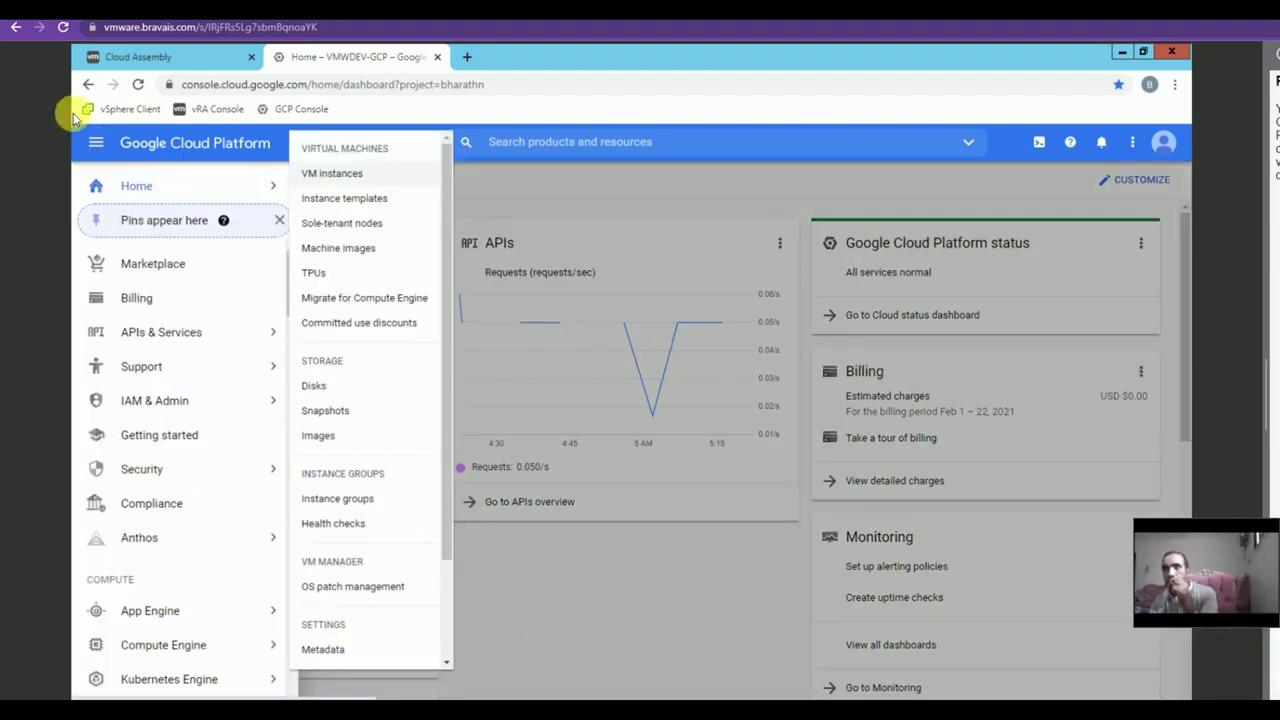
pyautogui.click(314, 178)
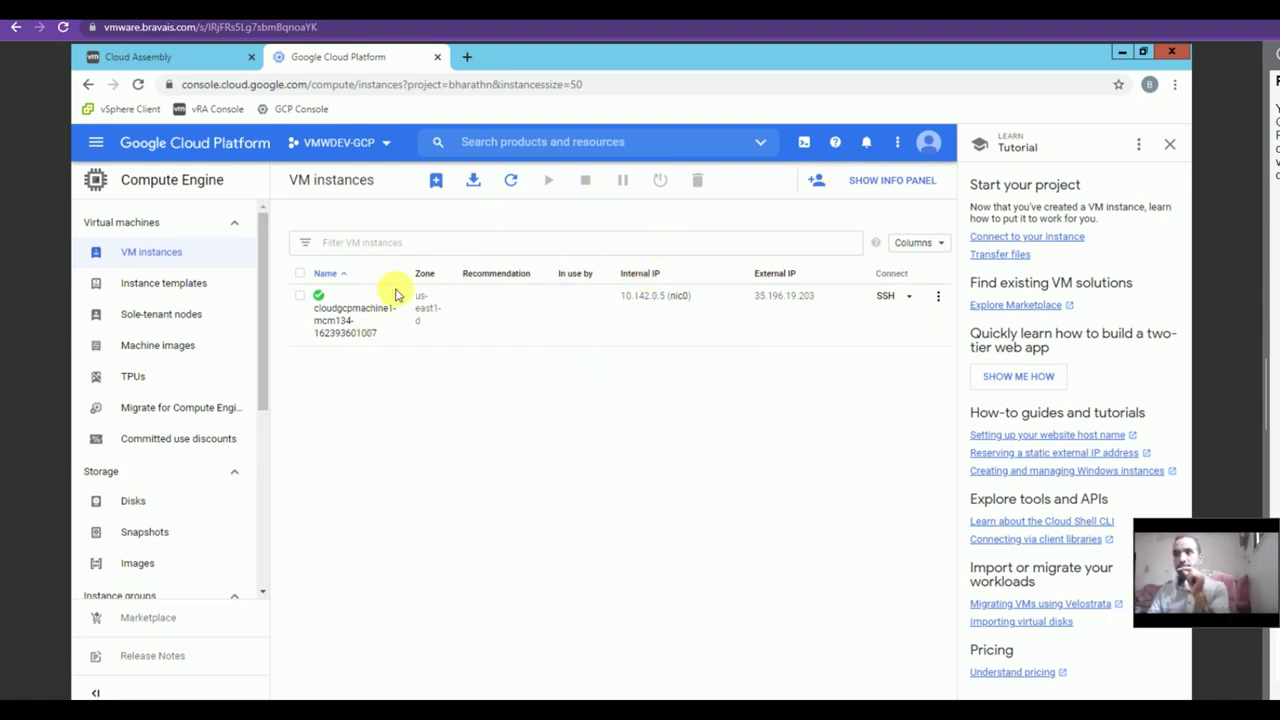
pyautogui.click(162, 54)
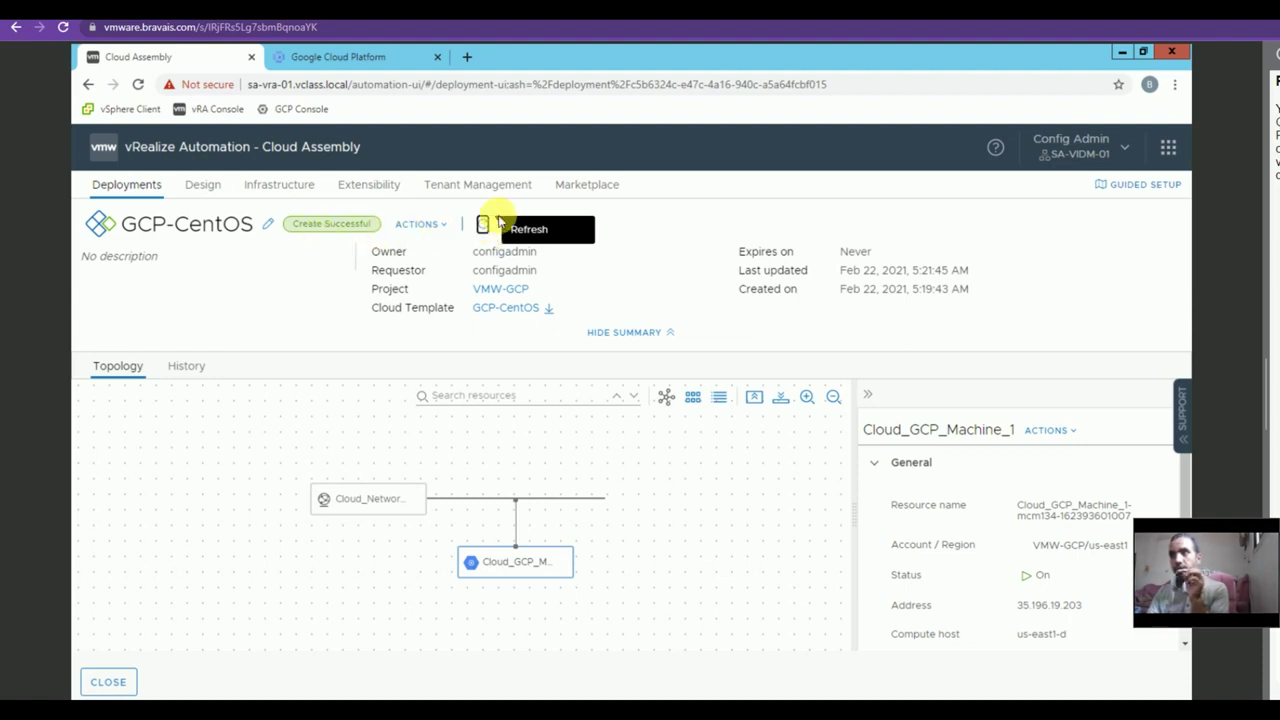
pyautogui.click(104, 683)
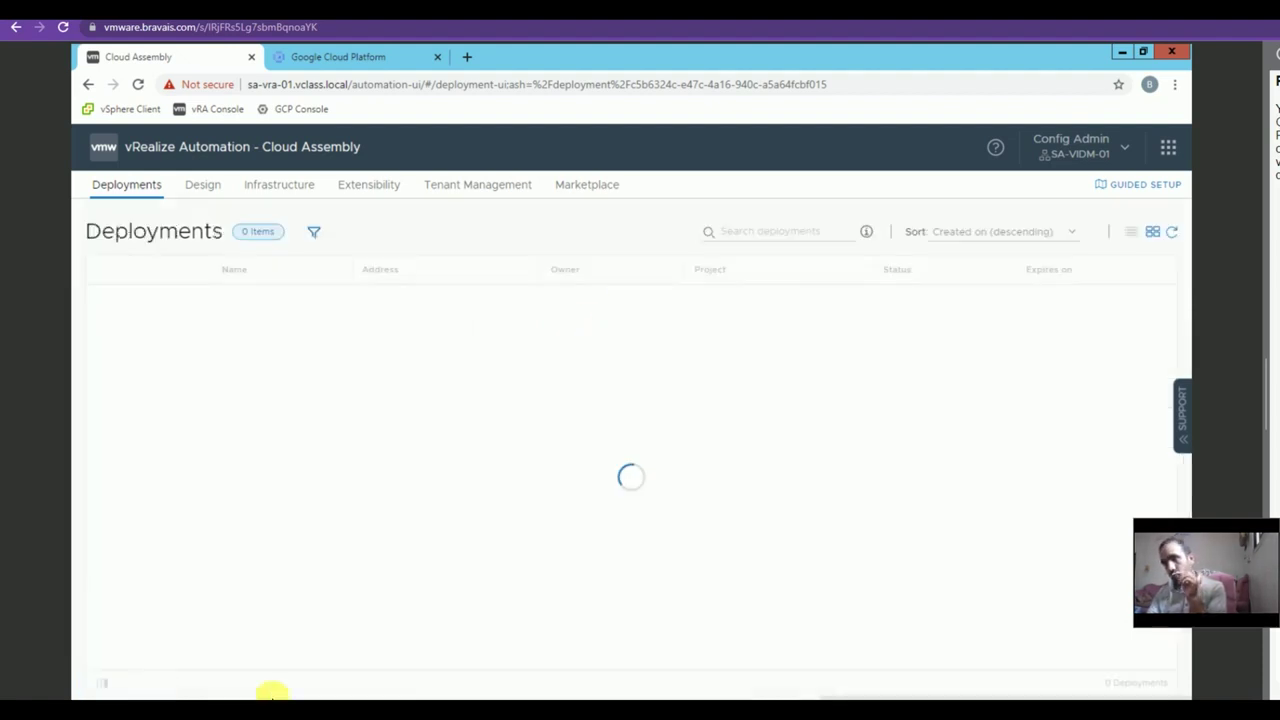